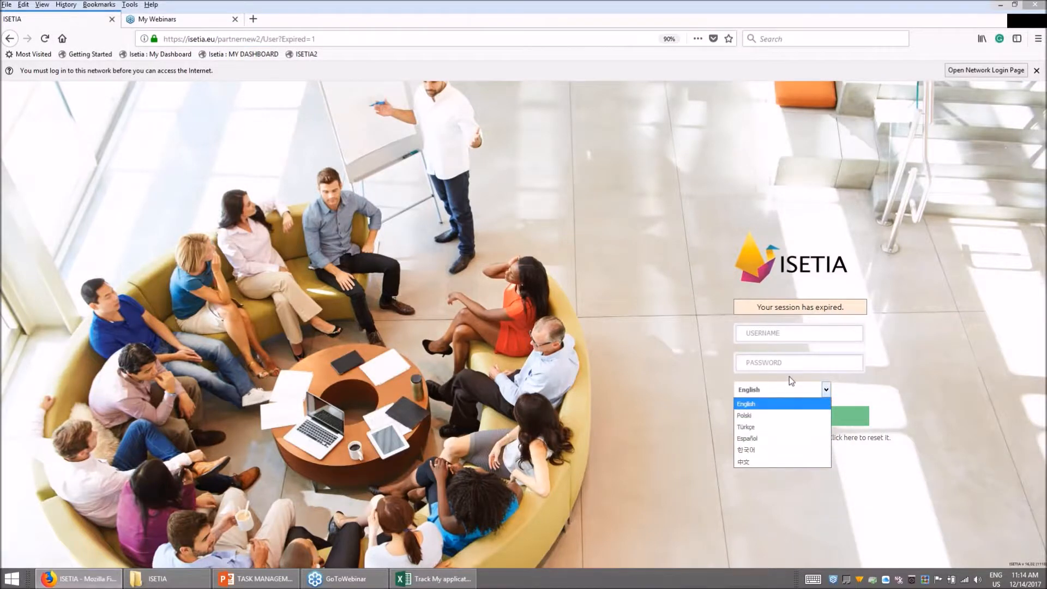
# Step: Log in to ISETIA with the saved SystemAdmin login
pyautogui.click(796, 333)
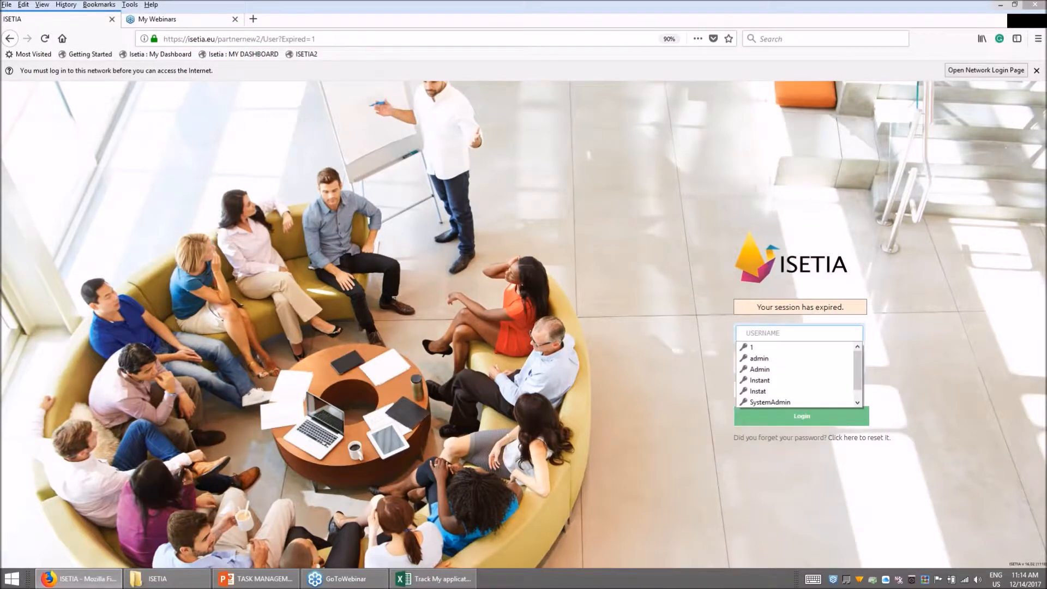
pyautogui.click(786, 402)
pyautogui.click(802, 415)
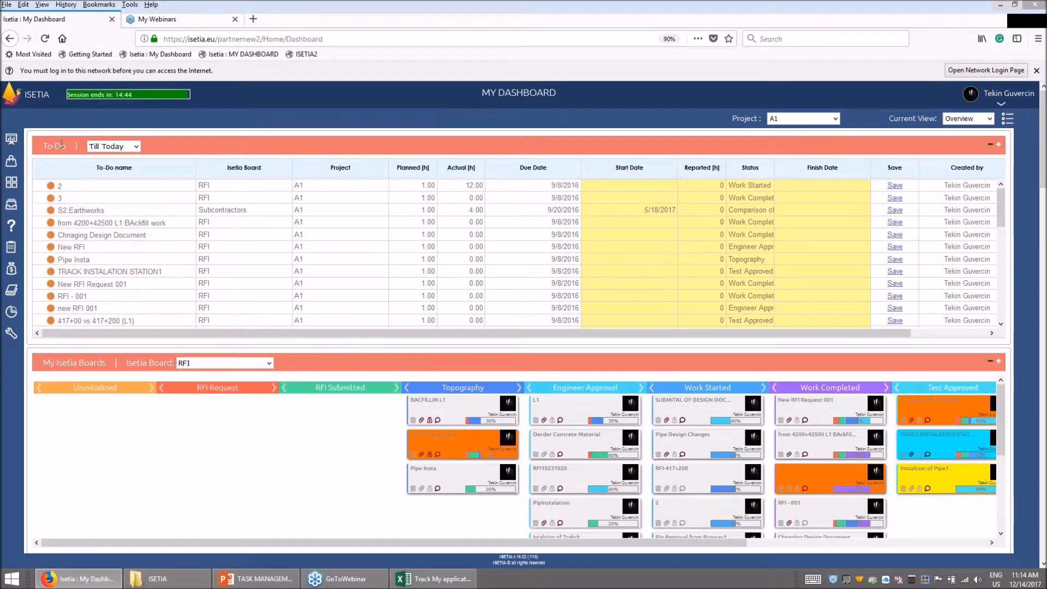
# Step: Check the To-Do list's period filter options, keep it on Till Today, and widen the list's Status column
pyautogui.moveTo(66, 146); pyautogui.dragTo(42, 146)
pyautogui.click(137, 147)
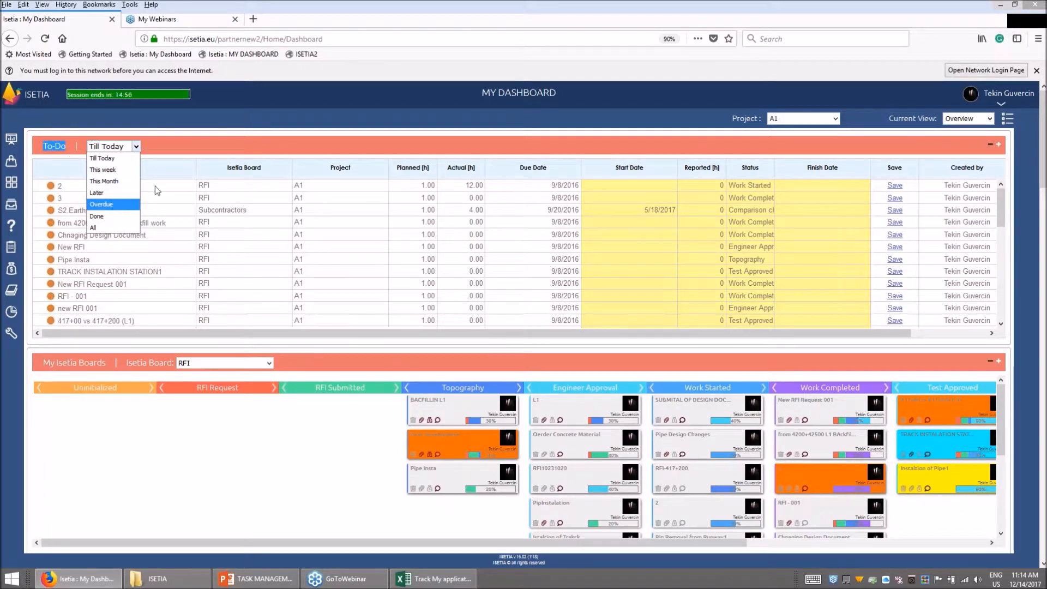
pyautogui.click(227, 157)
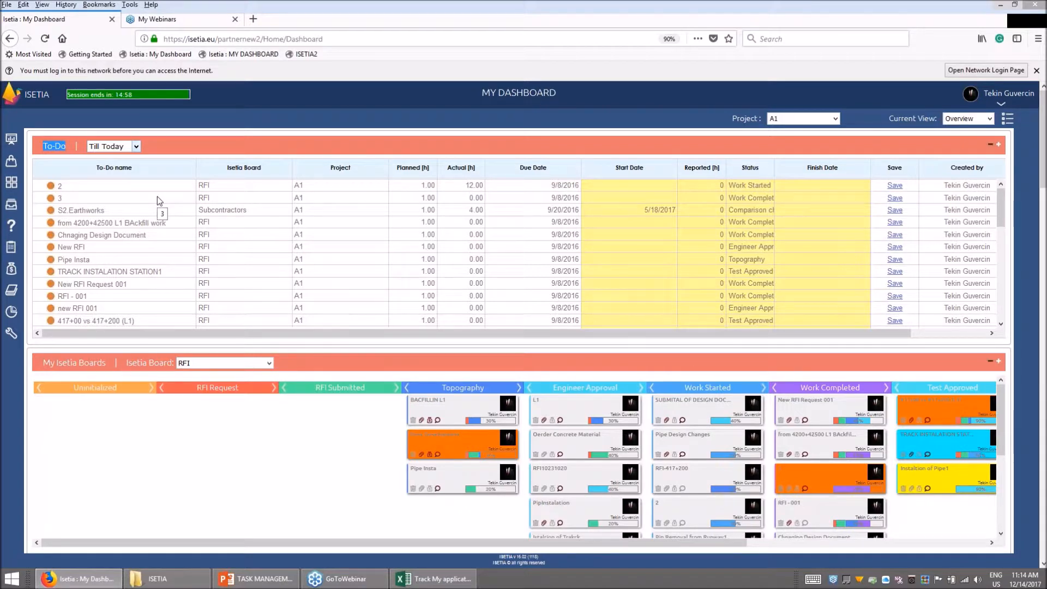
pyautogui.press('ctrl')
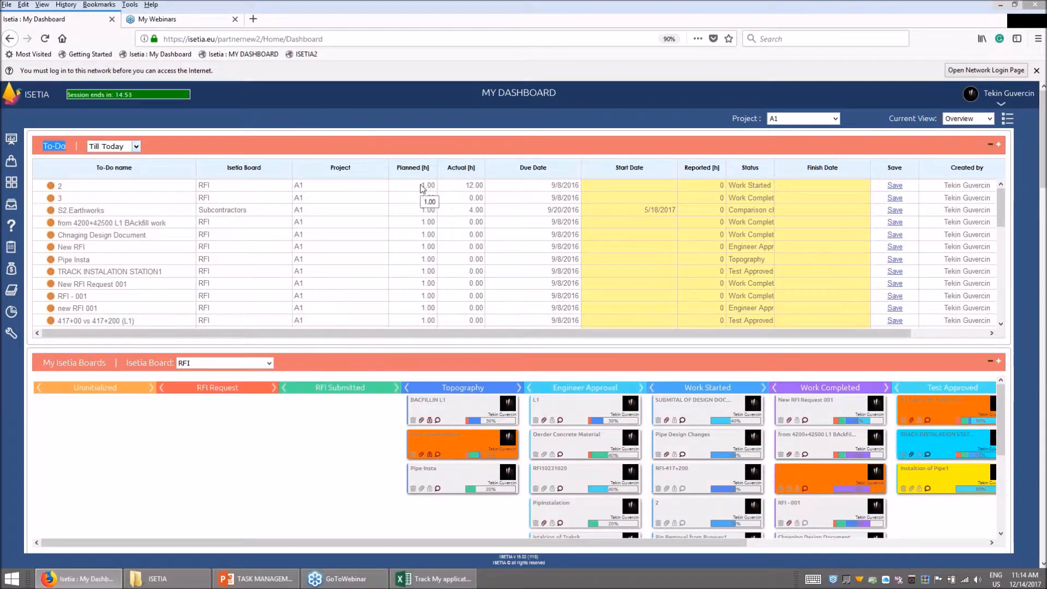
pyautogui.press('ctrl')
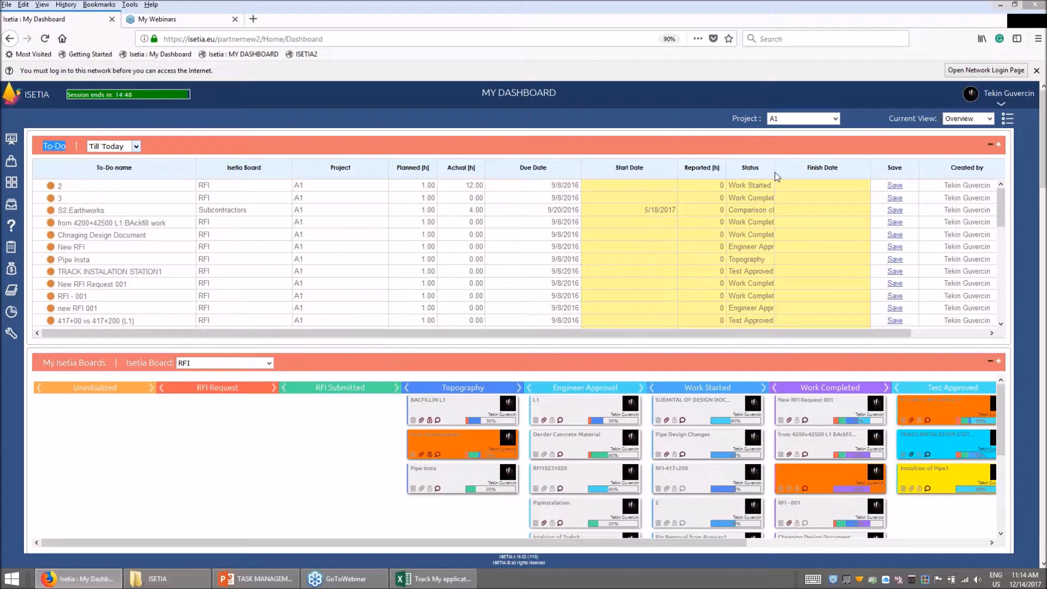
pyautogui.moveTo(775, 172); pyautogui.dragTo(806, 171)
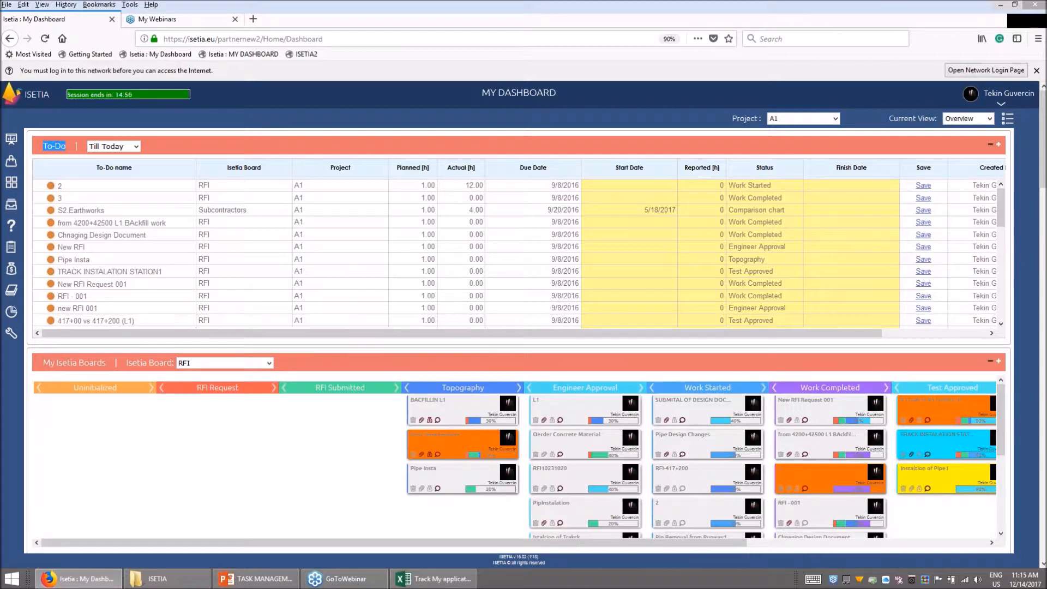
# Step: Display the Three Phase board under My Isetia Boards and switch back to the RFI board
pyautogui.moveTo(1042, 187); pyautogui.dragTo(1042, 214)
pyautogui.click(269, 255)
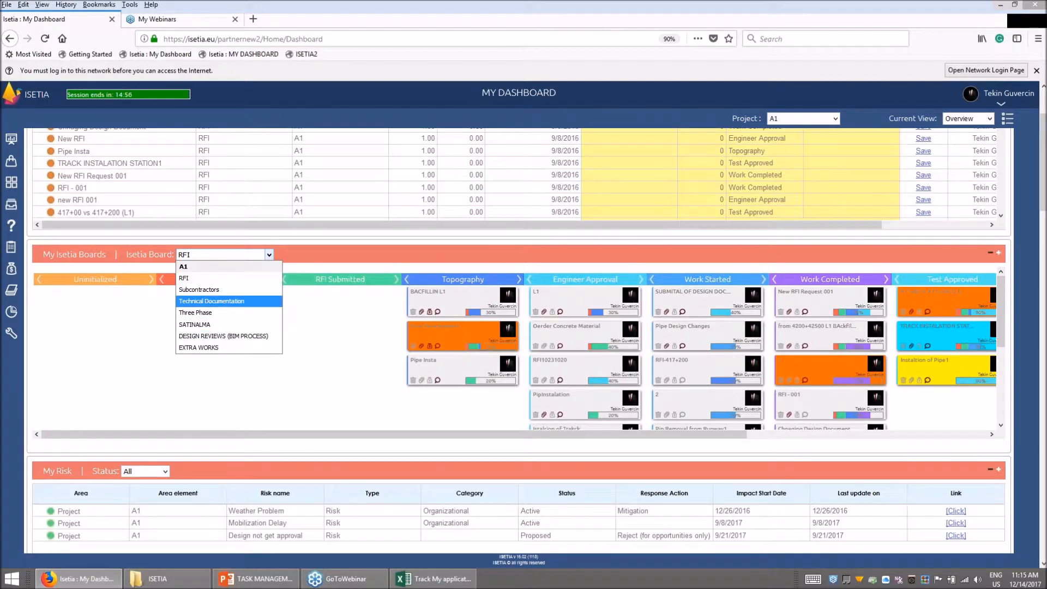
pyautogui.click(206, 313)
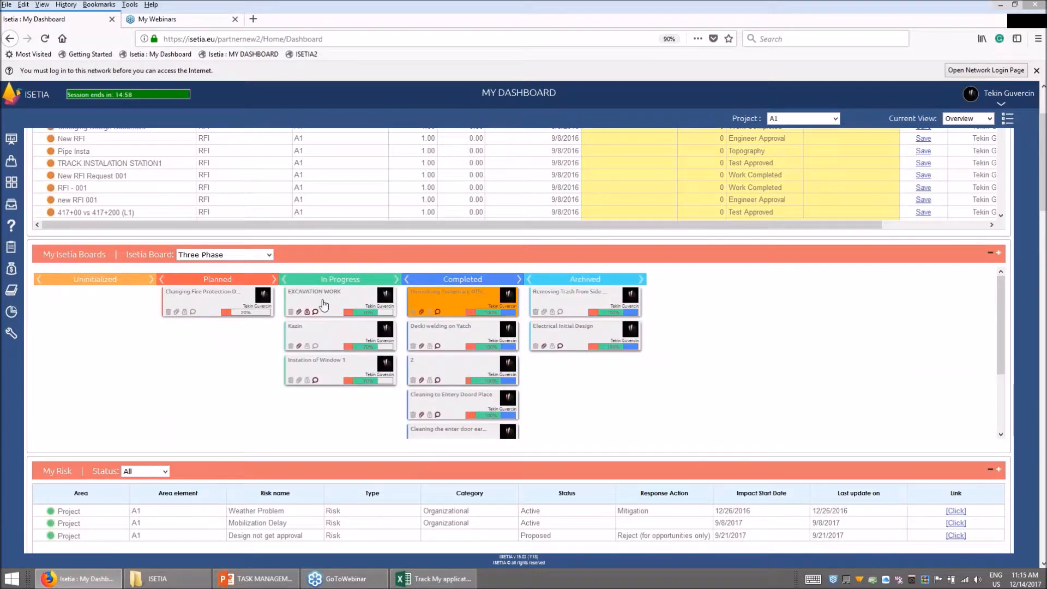
pyautogui.click(269, 254)
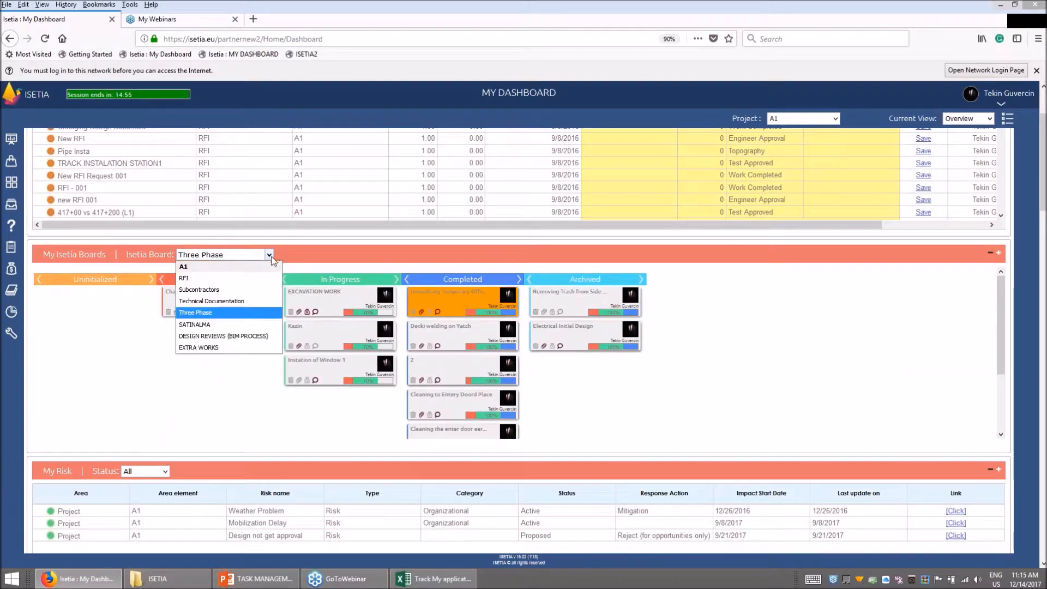
pyautogui.click(195, 280)
pyautogui.moveTo(330, 429); pyautogui.dragTo(298, 435)
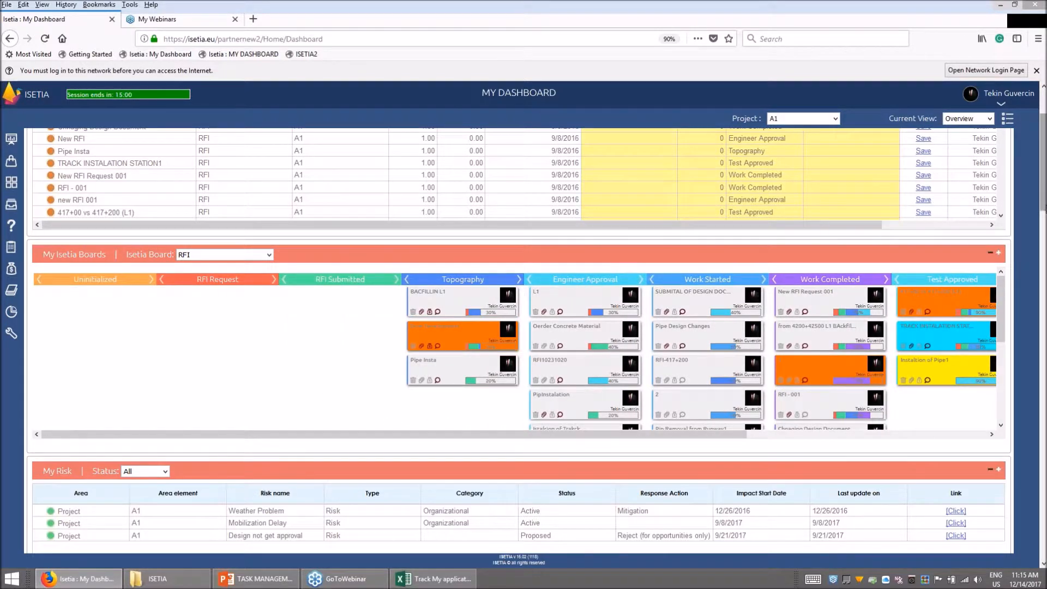
# Step: Review the risk, issue and document revision sections, and expand the APROVAL OF PO flow of the DOC sample document
pyautogui.scroll(-4, 309, 285)
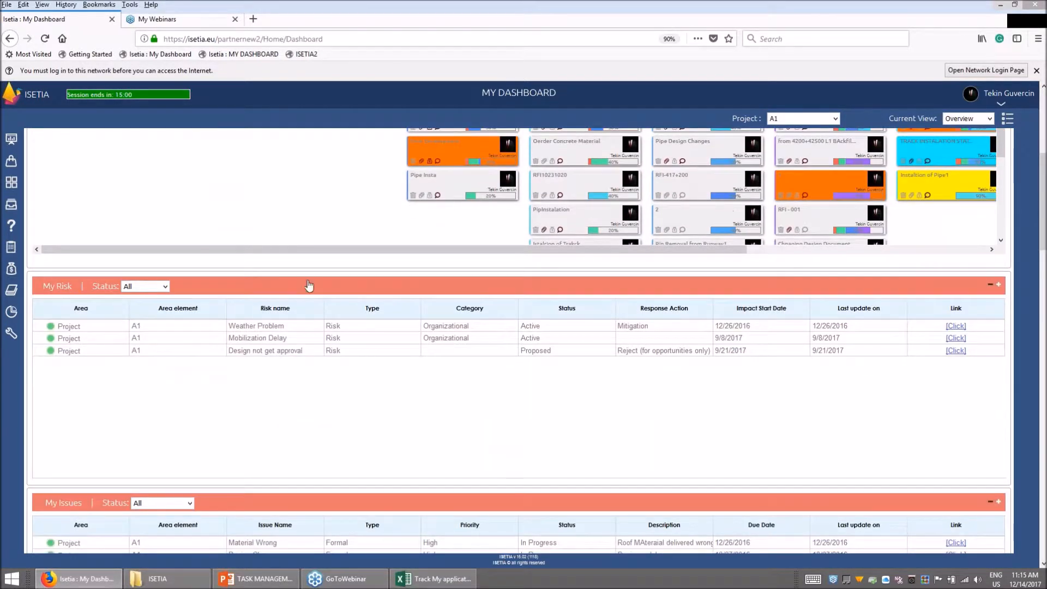
pyautogui.scroll(-3, 983, 292)
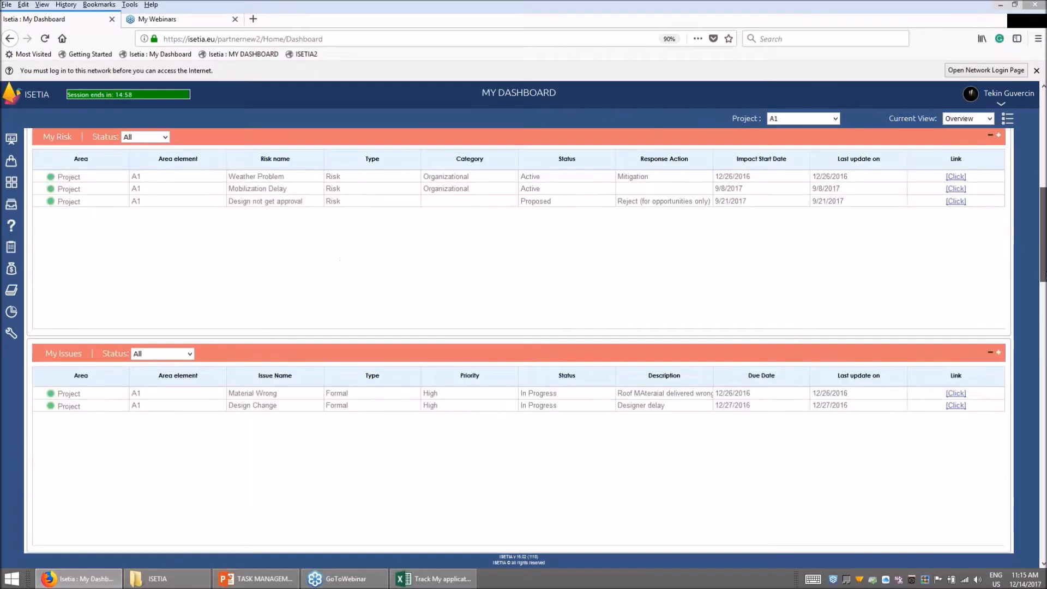
pyautogui.scroll(-2, 518, 327)
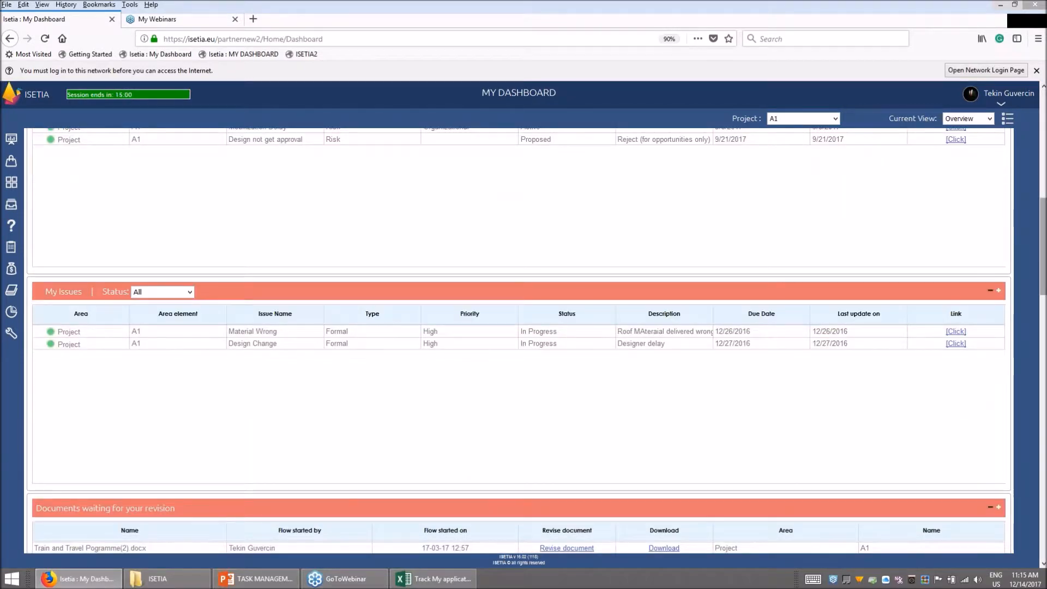
pyautogui.scroll(-6, 300, 243)
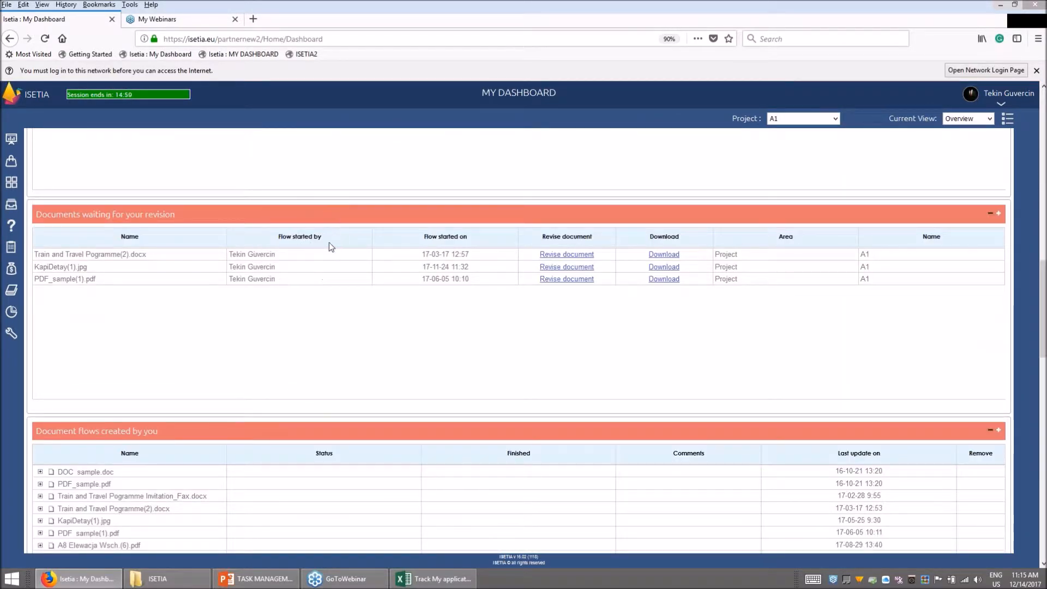
pyautogui.scroll(-4, 378, 288)
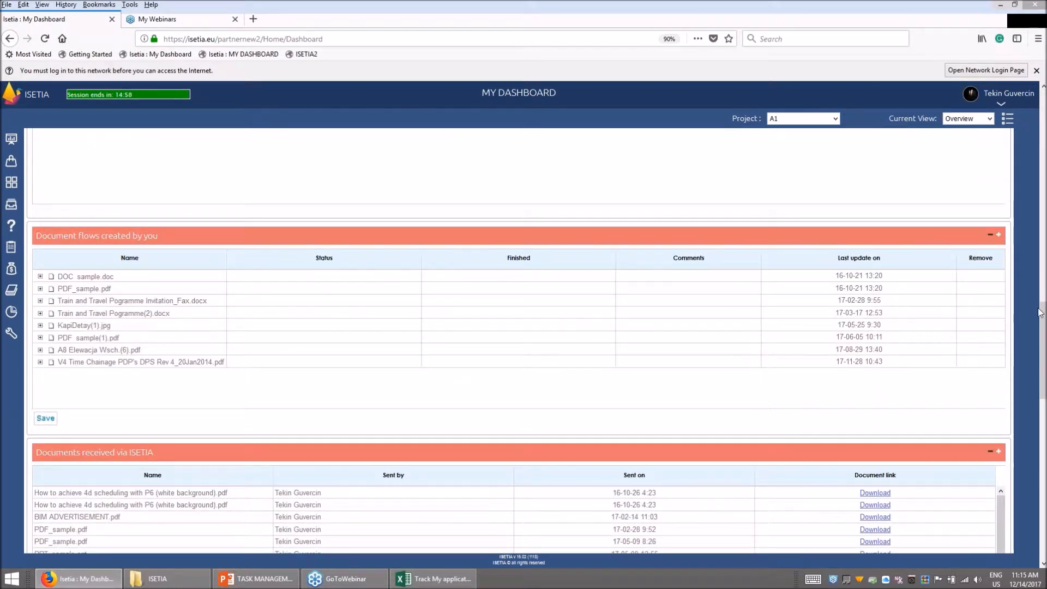
pyautogui.click(40, 276)
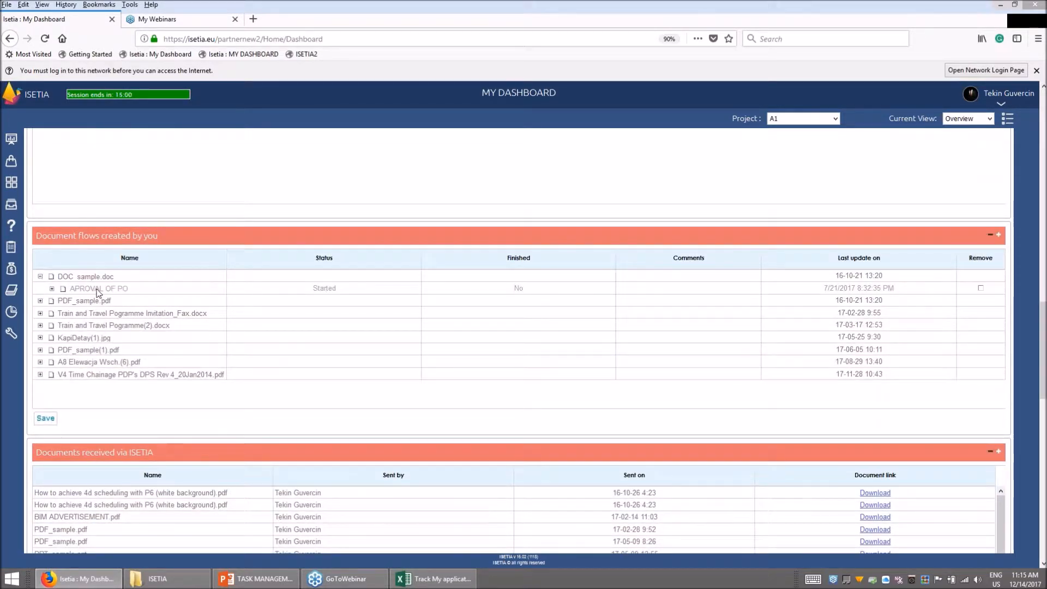
pyautogui.click(51, 288)
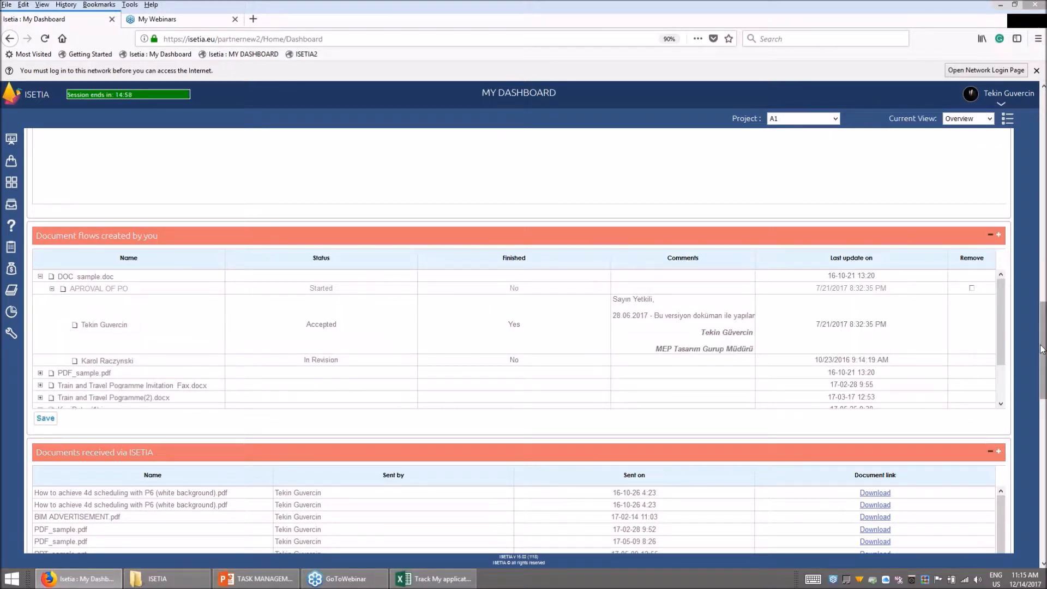
# Step: Examine the Documents received via ISETIA, Gantt Chart and Initial Project Budgets sections, and return to the beginning of the dashboard
pyautogui.moveTo(1039, 358); pyautogui.dragTo(1039, 387)
pyautogui.scroll(-2, 414, 308)
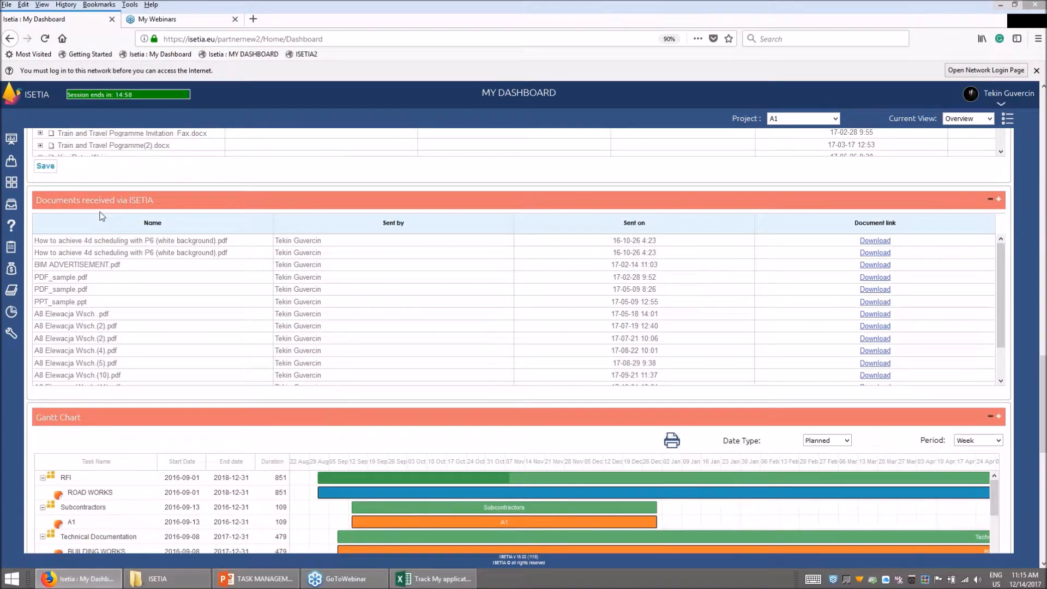
pyautogui.scroll(-3, 1039, 398)
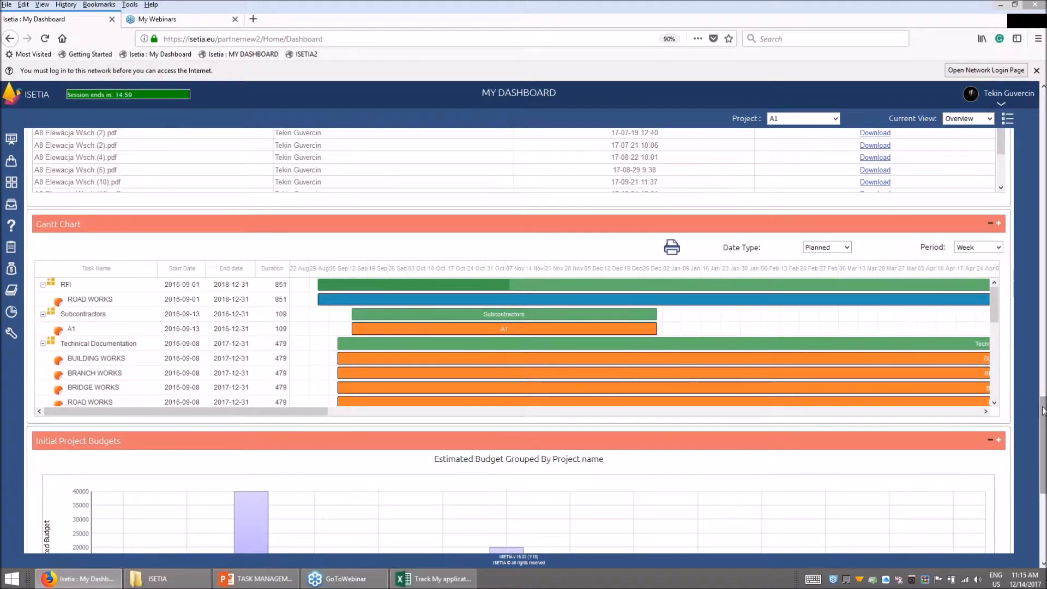
pyautogui.scroll(-4, 1039, 399)
pyautogui.scroll(20, 1038, 399)
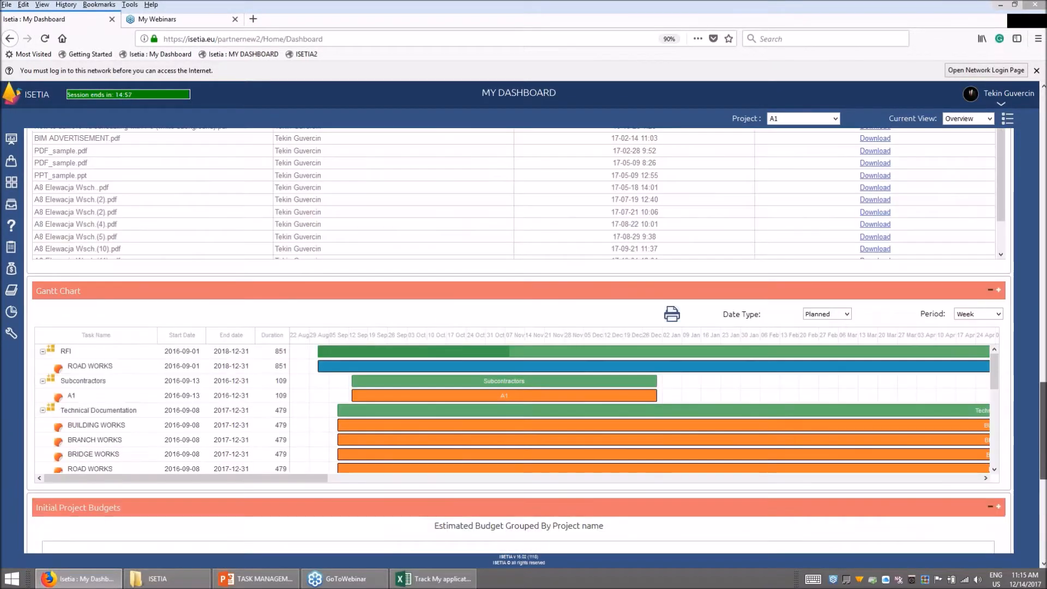
pyautogui.scroll(4, 1039, 399)
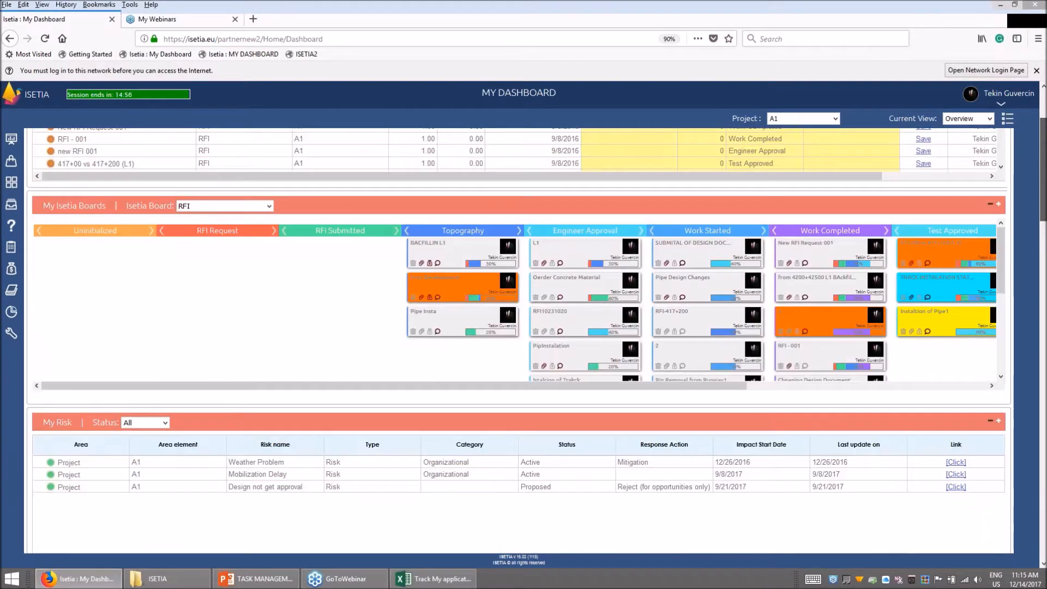
# Step: Show the dashboard for the Engineering Project
pyautogui.click(779, 118)
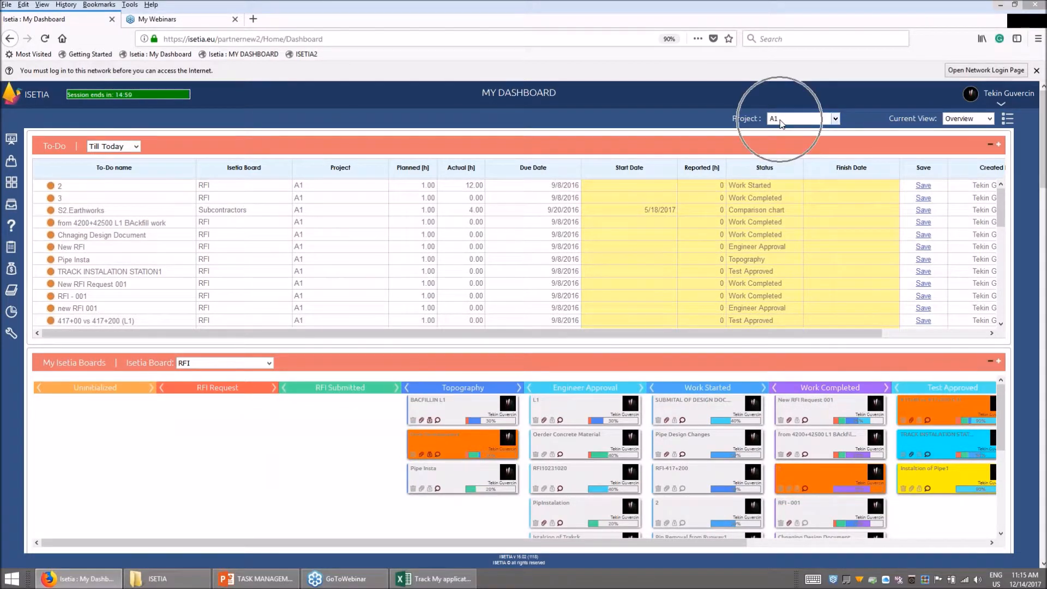
pyautogui.click(835, 120)
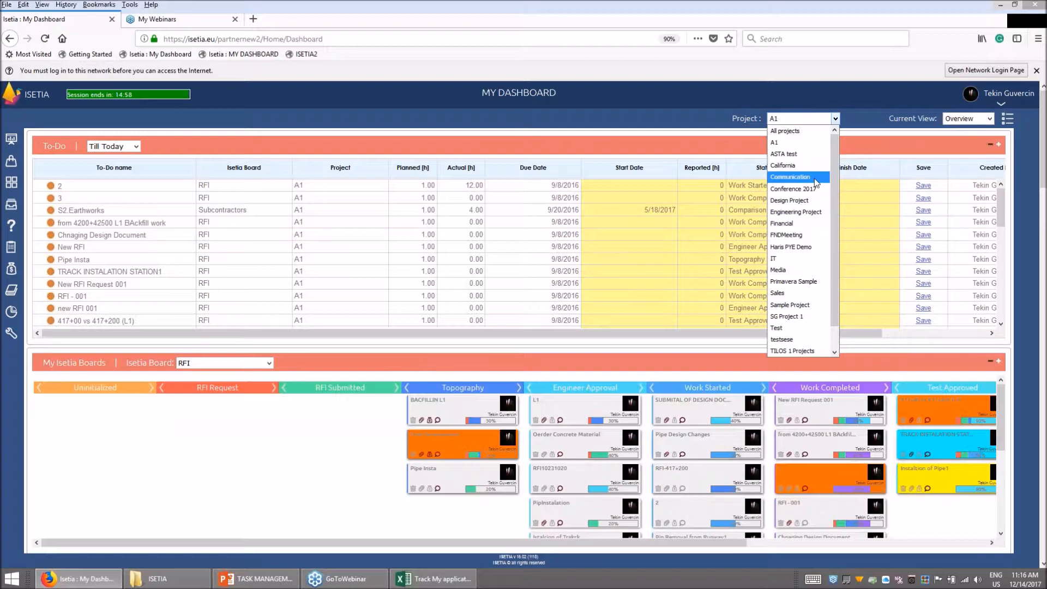
pyautogui.click(796, 211)
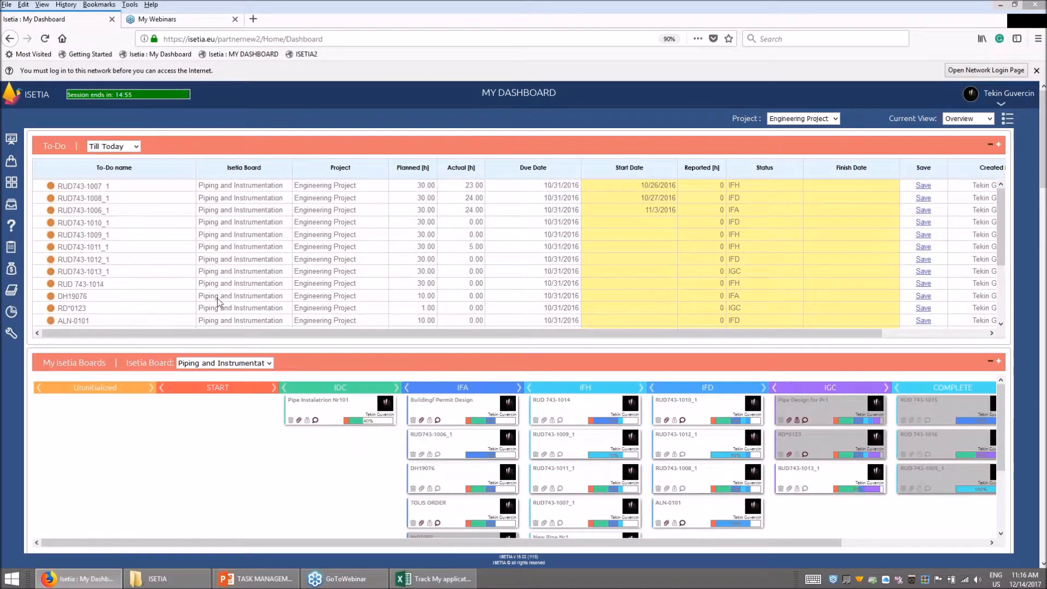
# Step: Switch the dashboard to the Primavera Sample project and widen the To-Do list's Status column to show full stage names
pyautogui.click(805, 123)
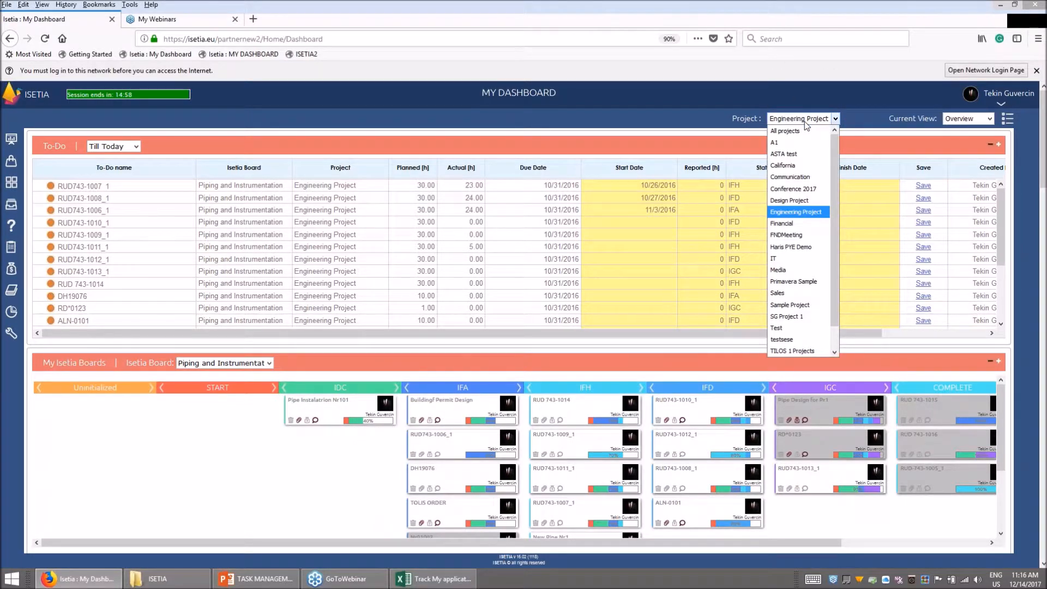
pyautogui.click(804, 282)
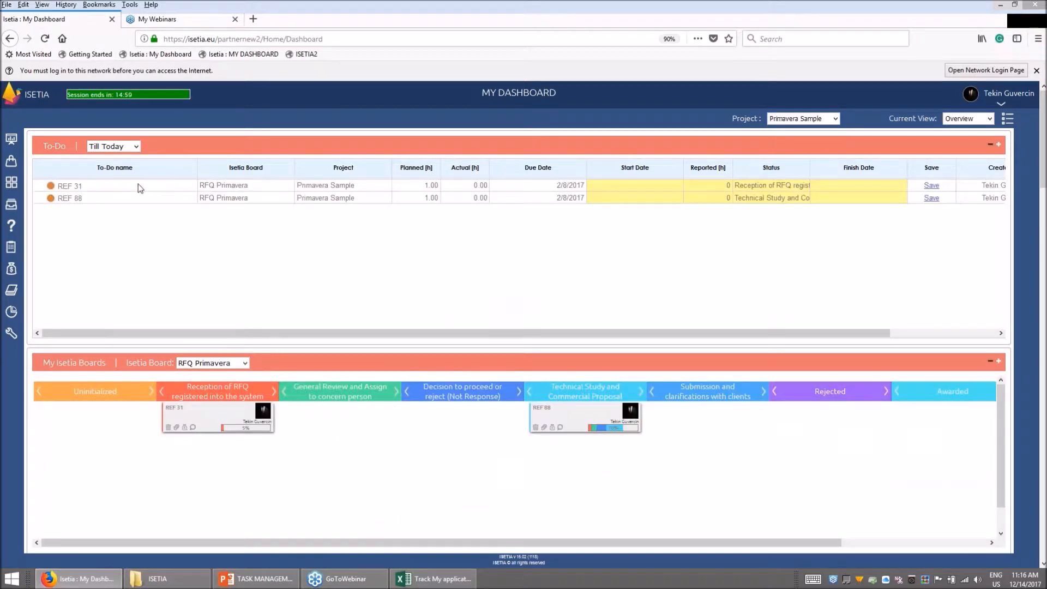
pyautogui.click(99, 199)
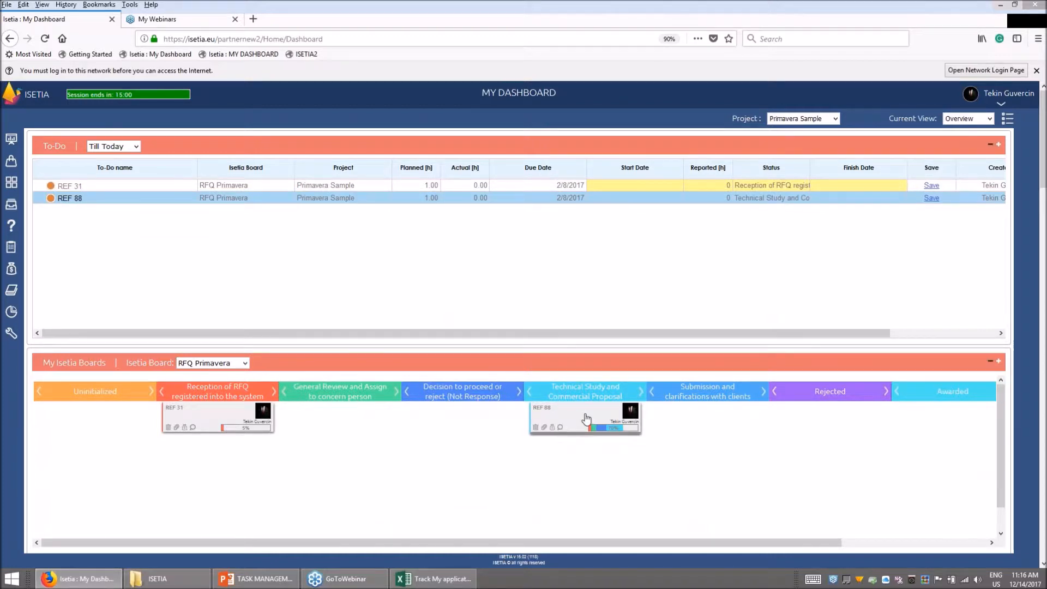
pyautogui.moveTo(811, 168); pyautogui.dragTo(878, 173)
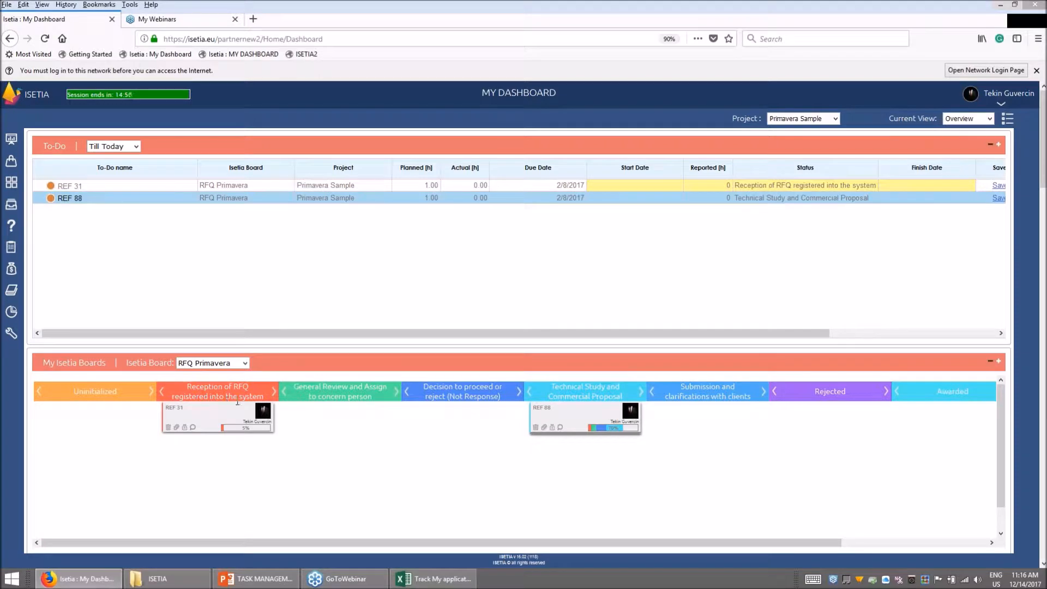
# Step: Set the status of to-do REF 31 to General Review and Assign to concern person, and save it
pyautogui.click(804, 184)
pyautogui.click(803, 184)
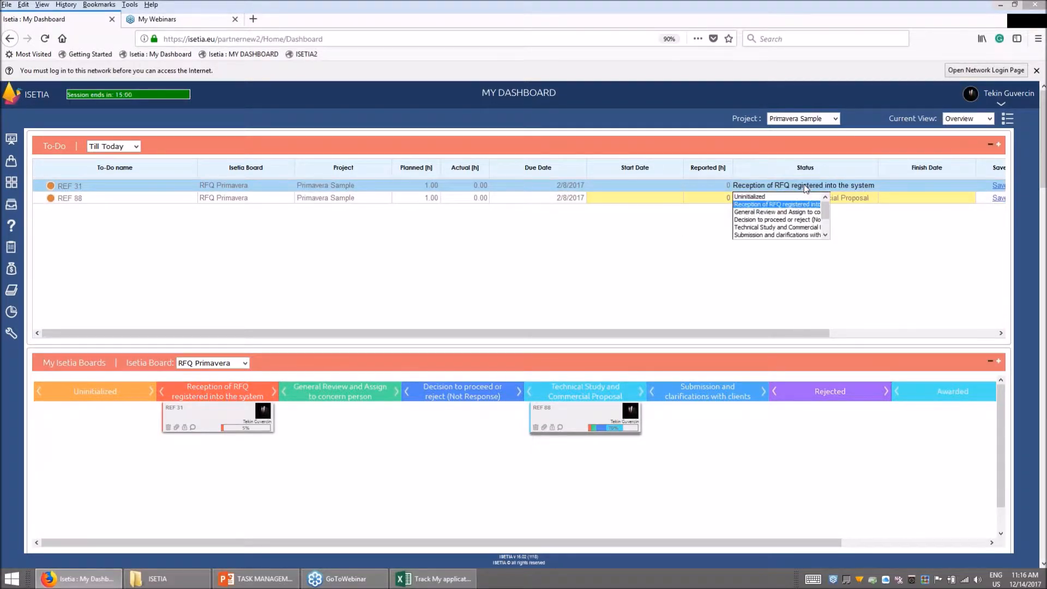
pyautogui.click(762, 213)
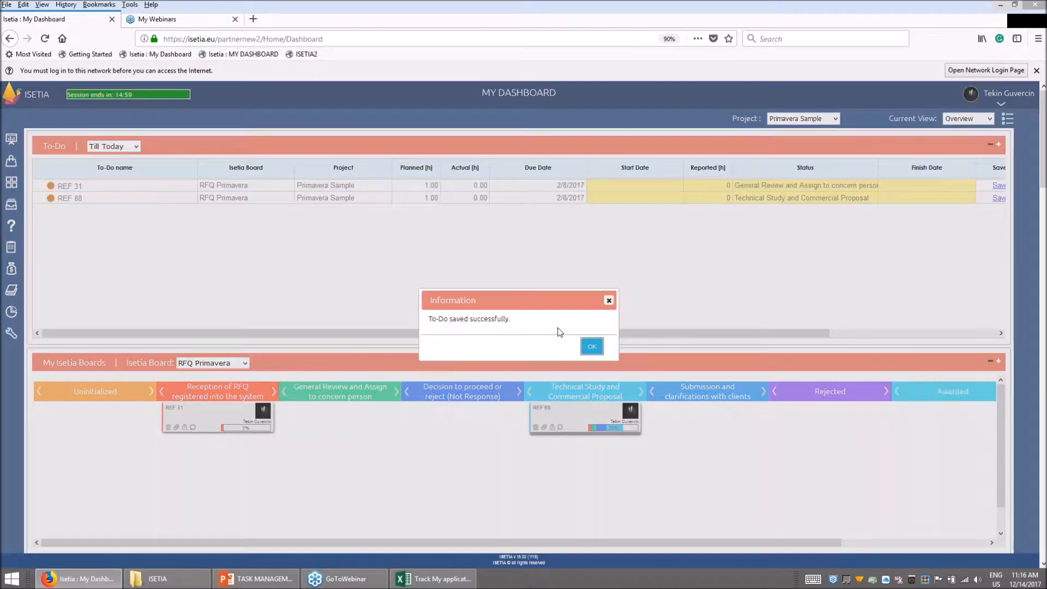
pyautogui.click(589, 347)
pyautogui.press('ctrl')
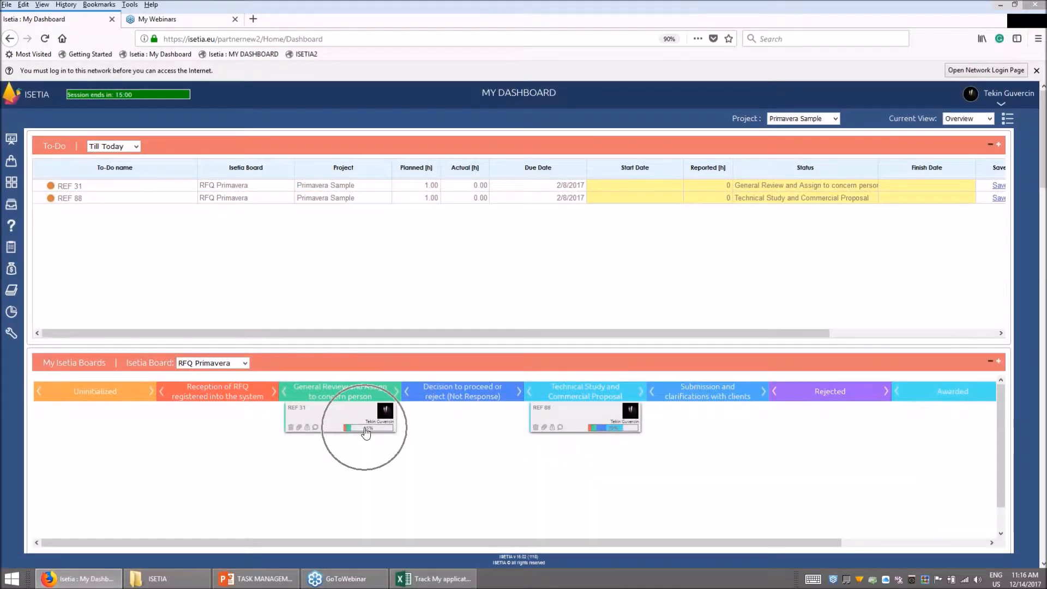
pyautogui.press('ctrl')
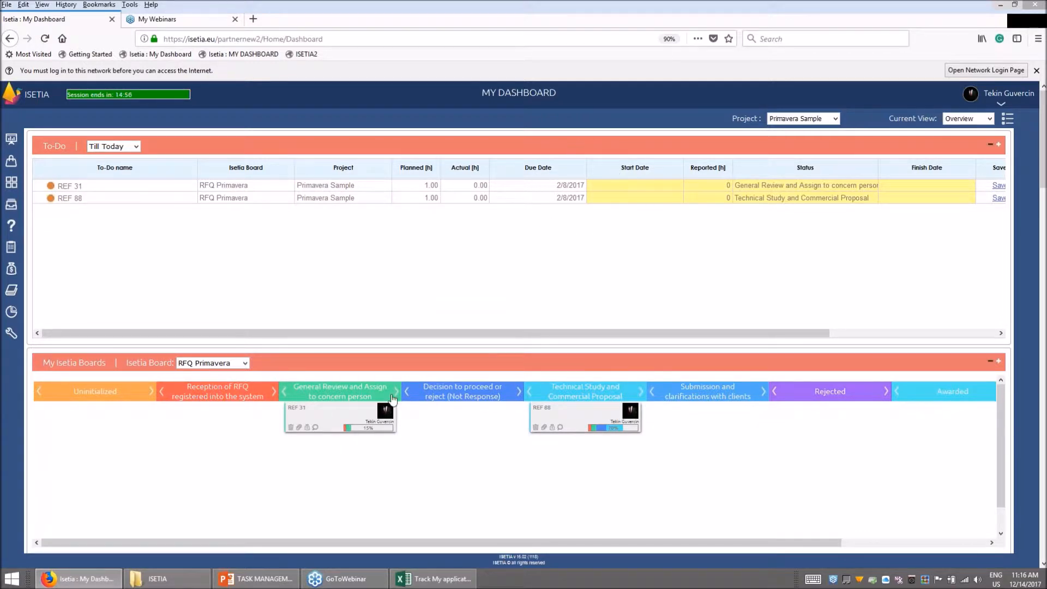
pyautogui.press('ctrl')
pyautogui.press('ctrl')
# Step: Switch the dashboard project to A1 and open the Isetia Boards list
pyautogui.click(835, 118)
pyautogui.click(835, 118)
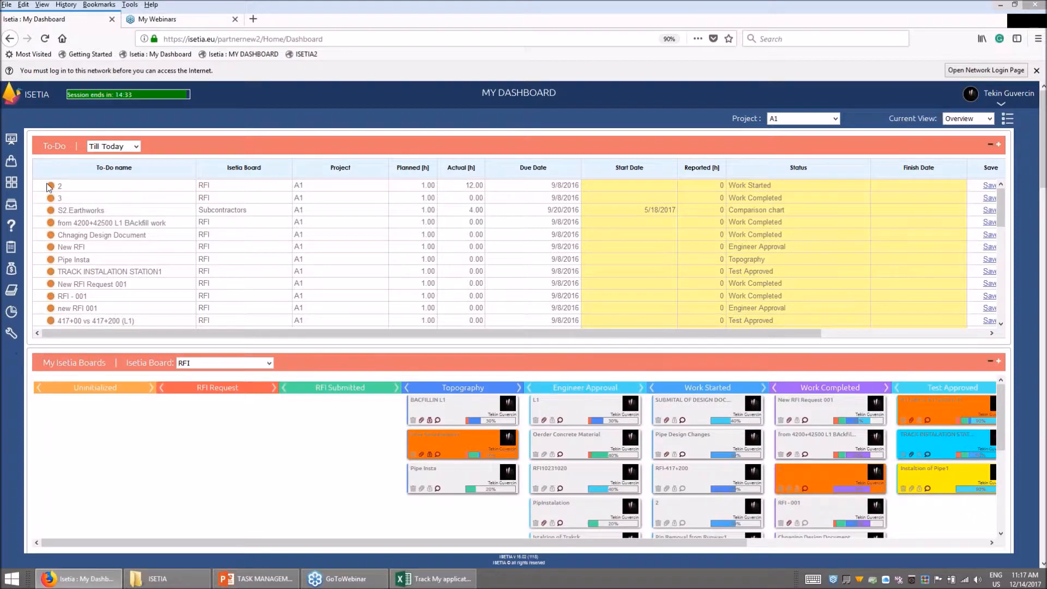
pyautogui.click(17, 189)
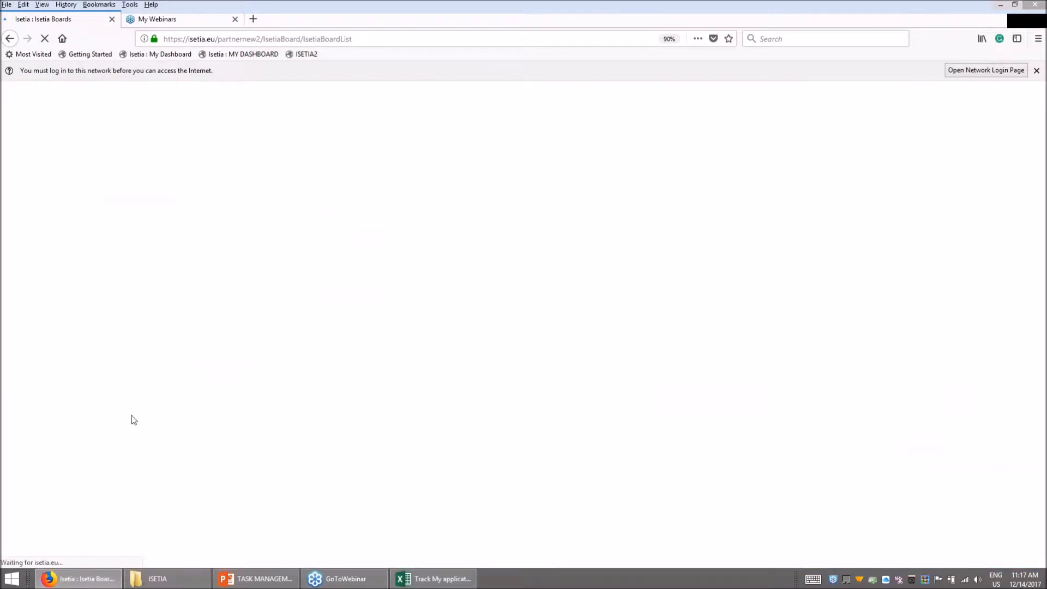
# Step: Switch to the Track My applications workbook in Excel and examine the Scope table with its Architectural Design and Structural Design groups
pyautogui.click(434, 579)
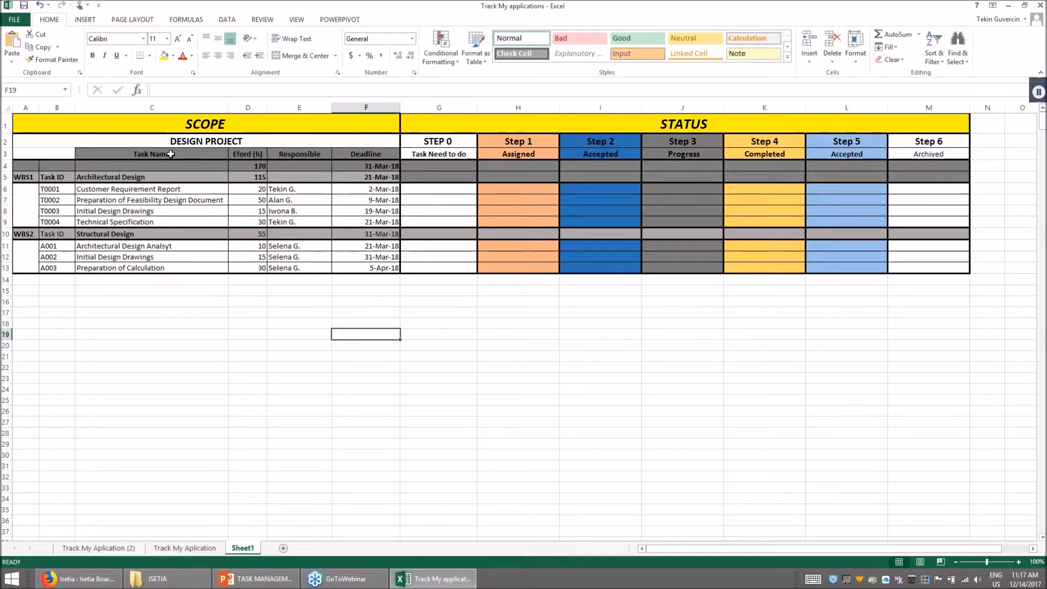
pyautogui.moveTo(194, 126); pyautogui.dragTo(213, 271)
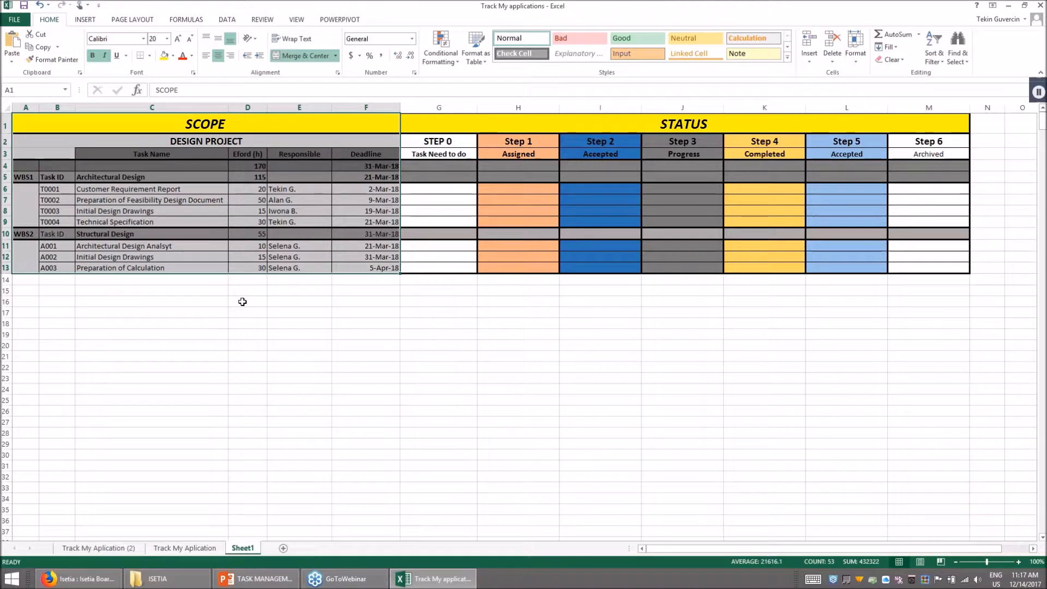
pyautogui.click(243, 302)
pyautogui.click(98, 177)
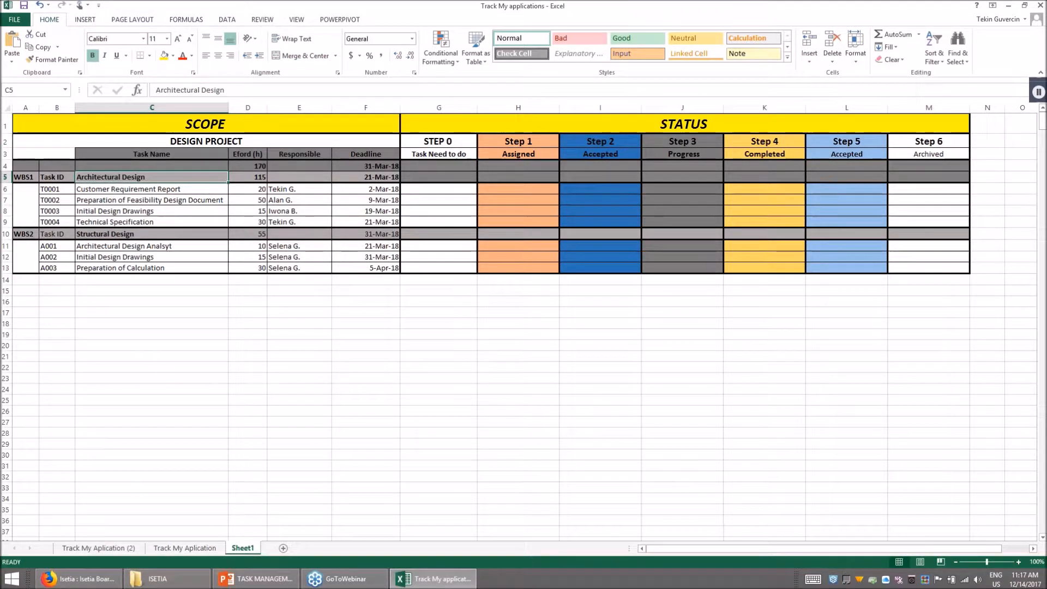
pyautogui.click(123, 235)
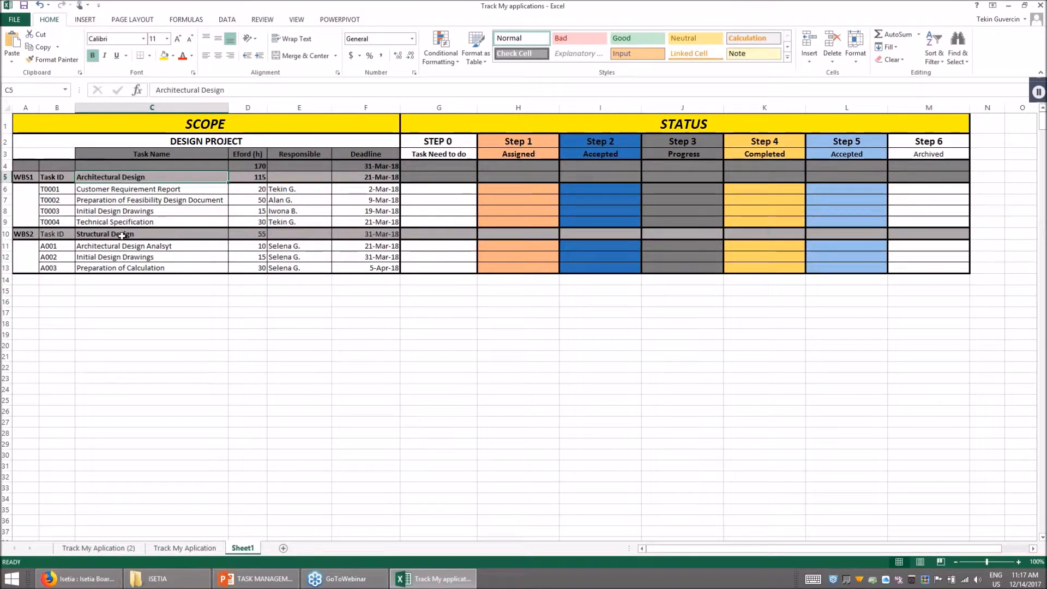
pyautogui.click(123, 176)
pyautogui.click(118, 234)
pyautogui.moveTo(30, 177); pyautogui.dragTo(164, 176)
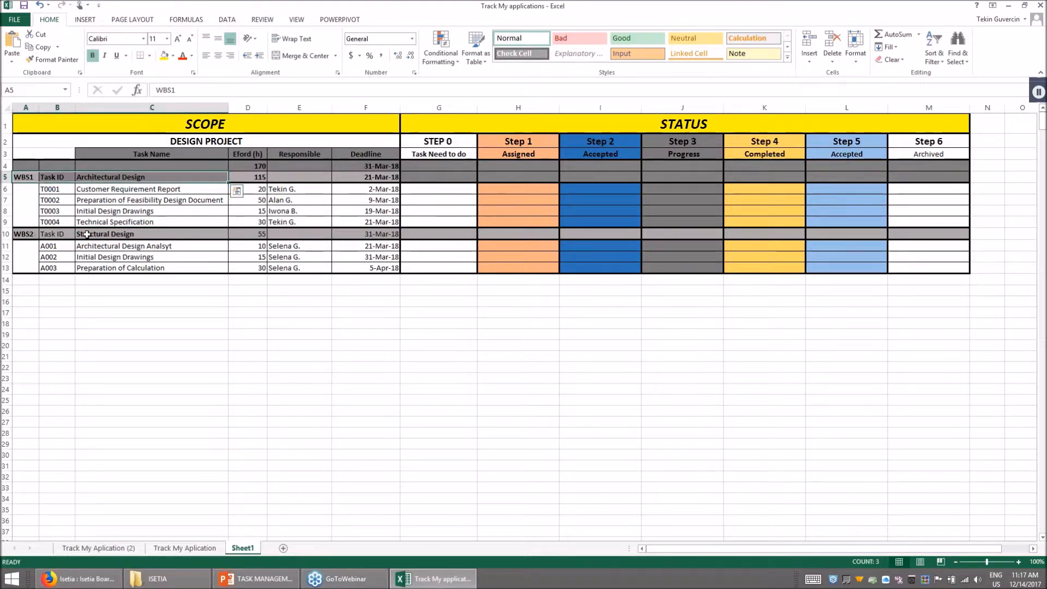
pyautogui.moveTo(24, 234); pyautogui.dragTo(134, 236)
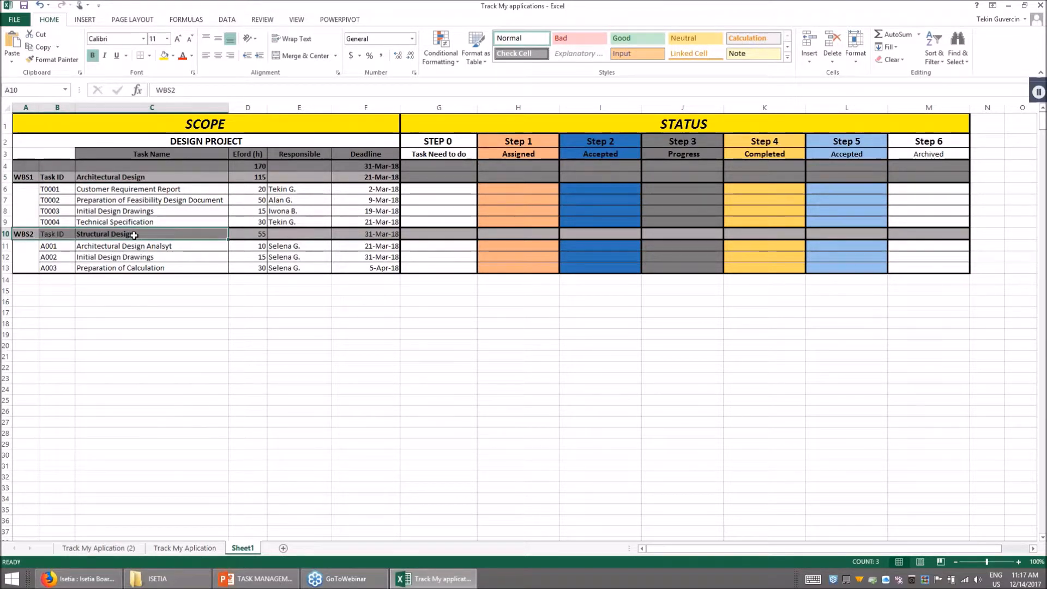
pyautogui.hotkey('ctrl', 'q')
# Step: Highlight the task IDs and names under both design groups and the effort hours of the Architectural Design tasks
pyautogui.click(82, 199)
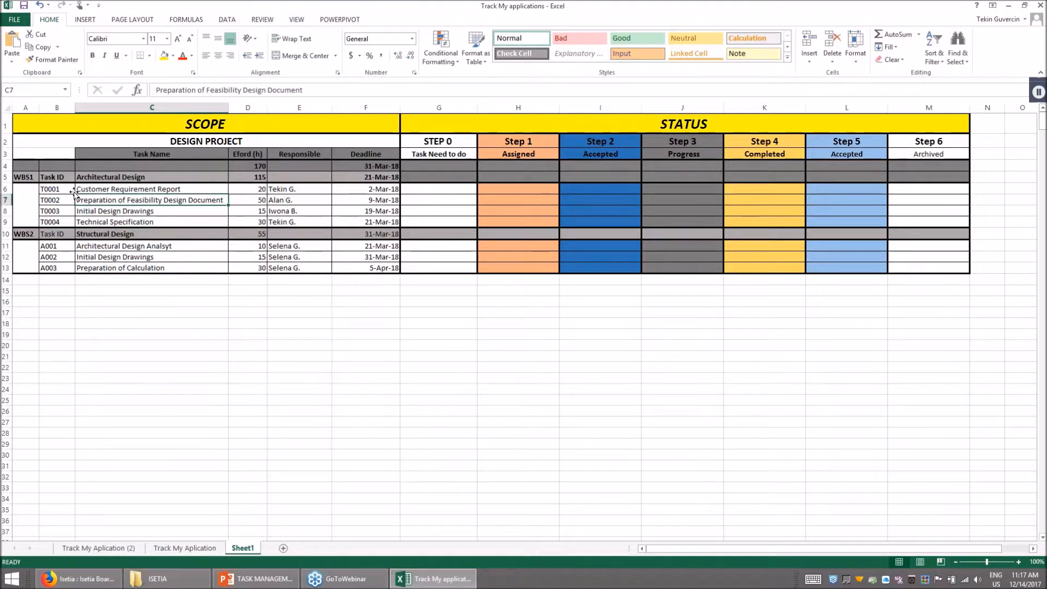
pyautogui.moveTo(54, 188); pyautogui.dragTo(130, 222)
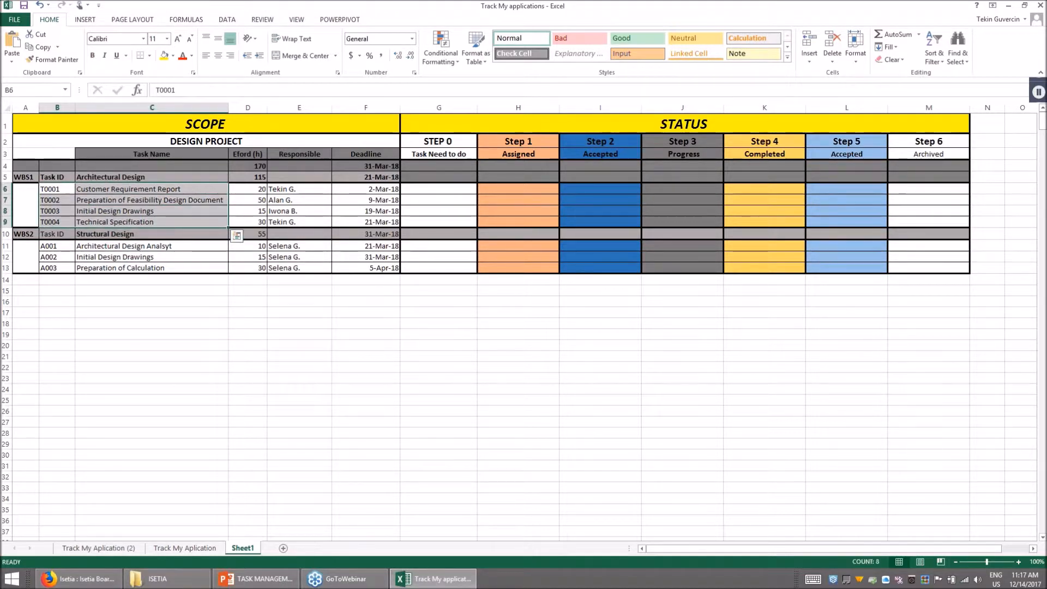
pyautogui.moveTo(62, 249); pyautogui.dragTo(139, 267)
pyautogui.moveTo(249, 190); pyautogui.dragTo(242, 222)
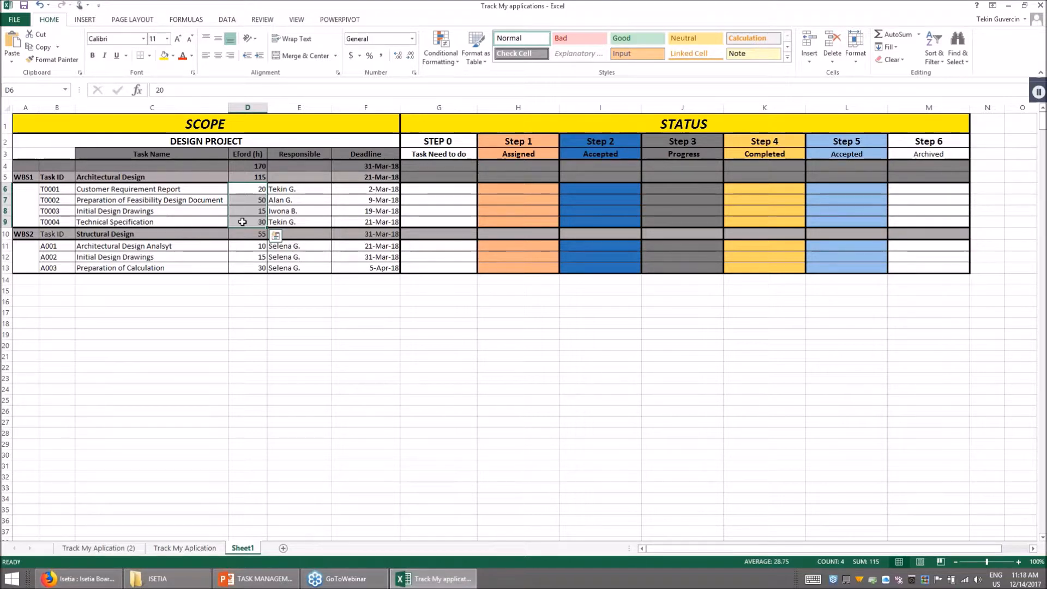
# Step: Review the effort, responsible person and deadline of the Customer Requirement Report and Preparation of Feasibility Design Document tasks
pyautogui.click(140, 188)
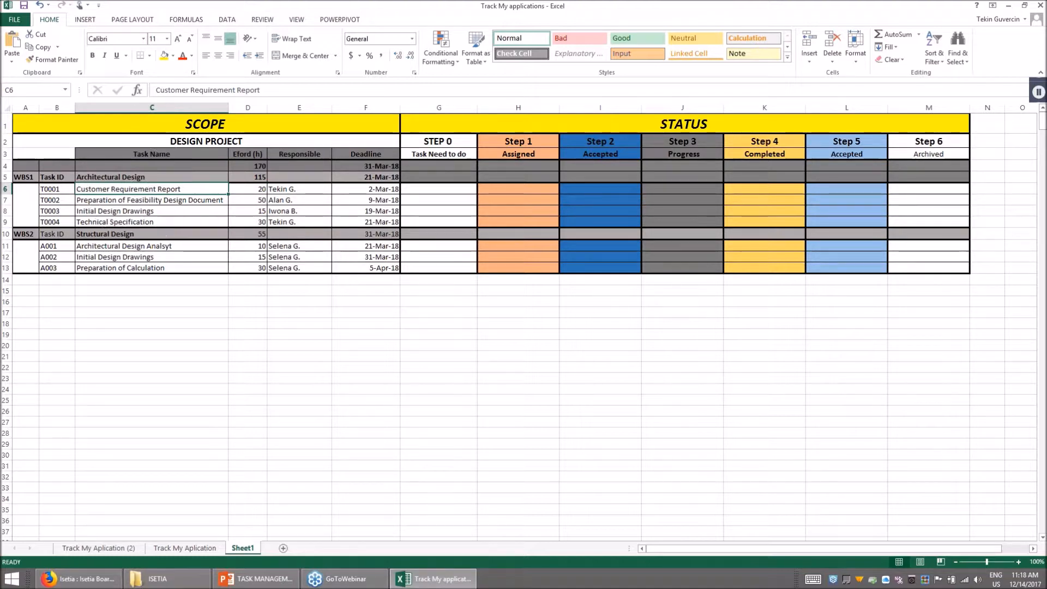
pyautogui.click(241, 190)
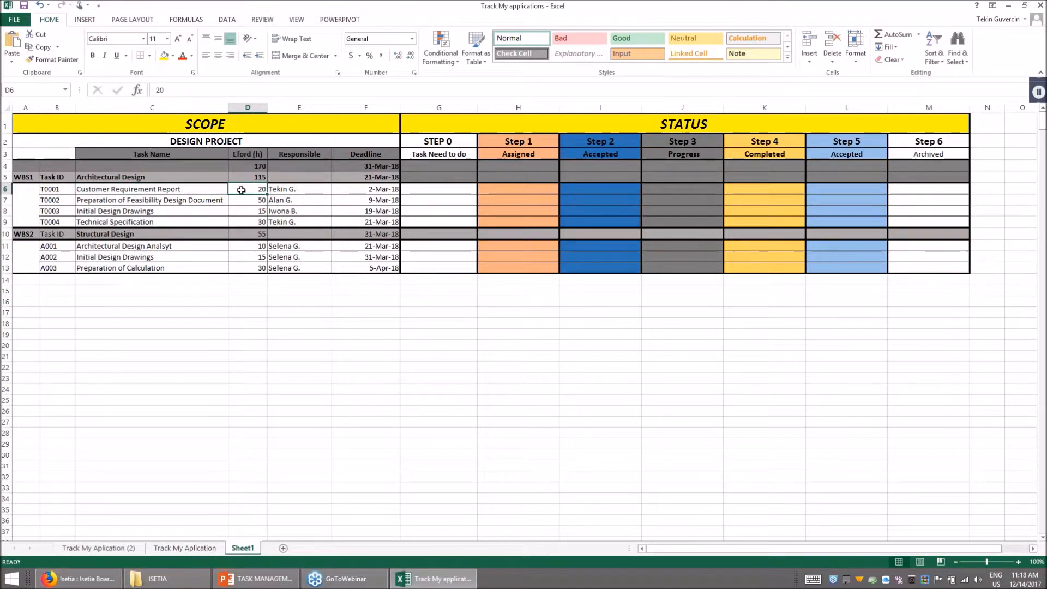
pyautogui.click(318, 189)
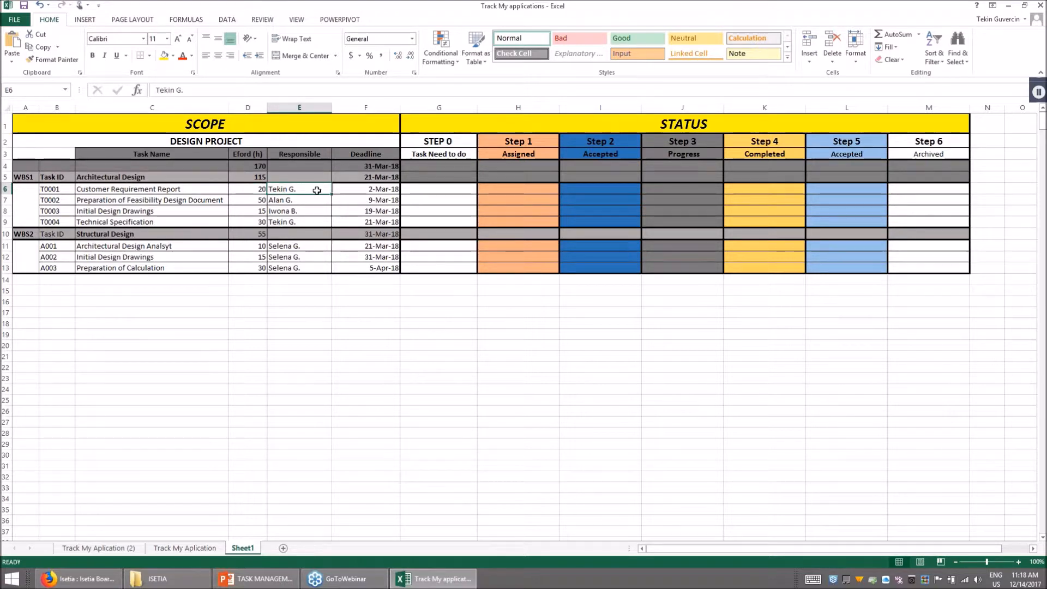
pyautogui.click(359, 190)
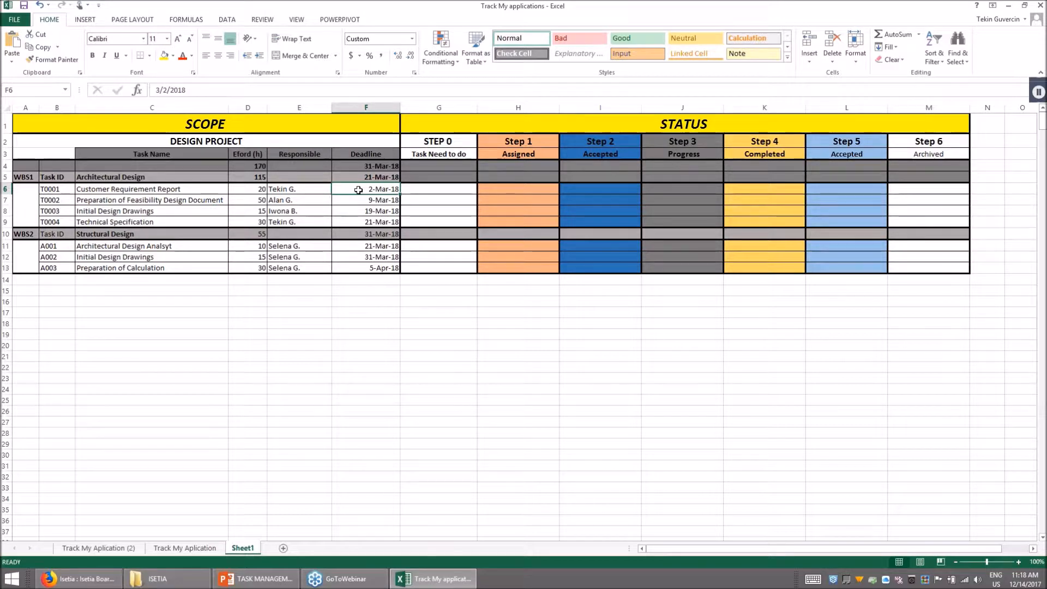
pyautogui.click(103, 202)
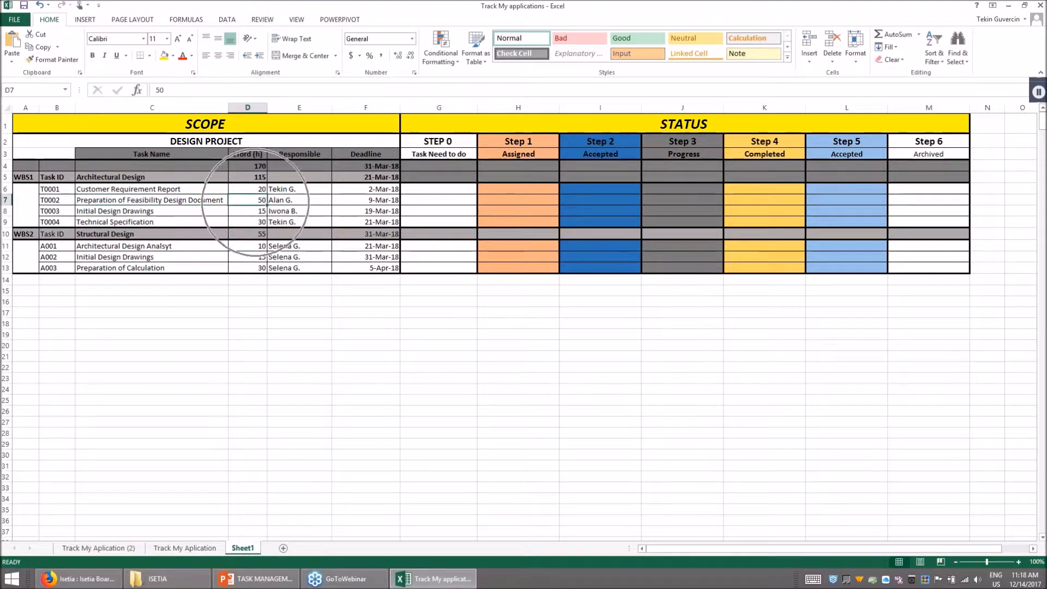
pyautogui.click(256, 202)
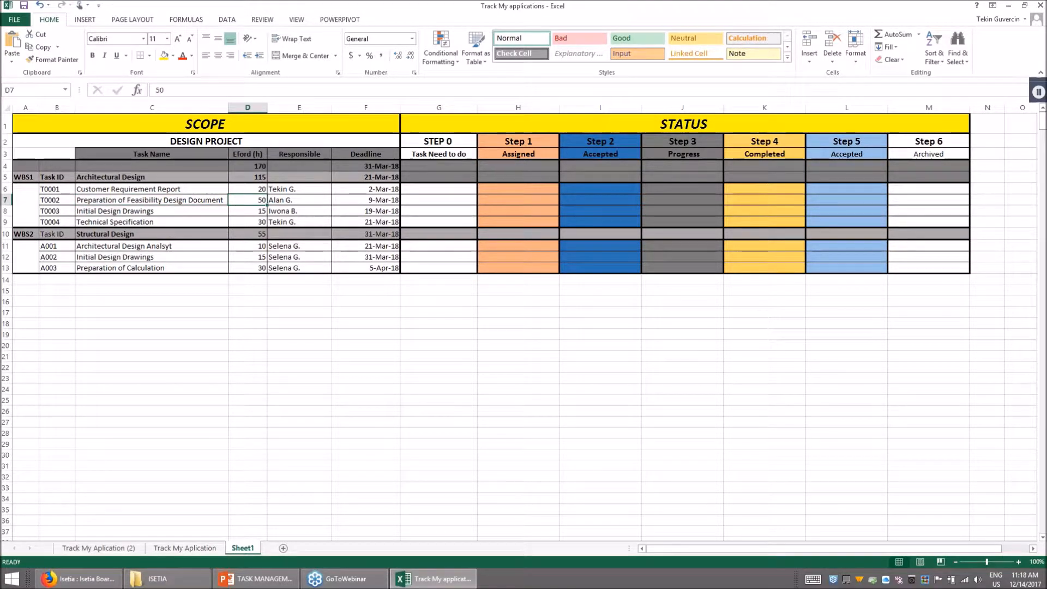
pyautogui.click(282, 203)
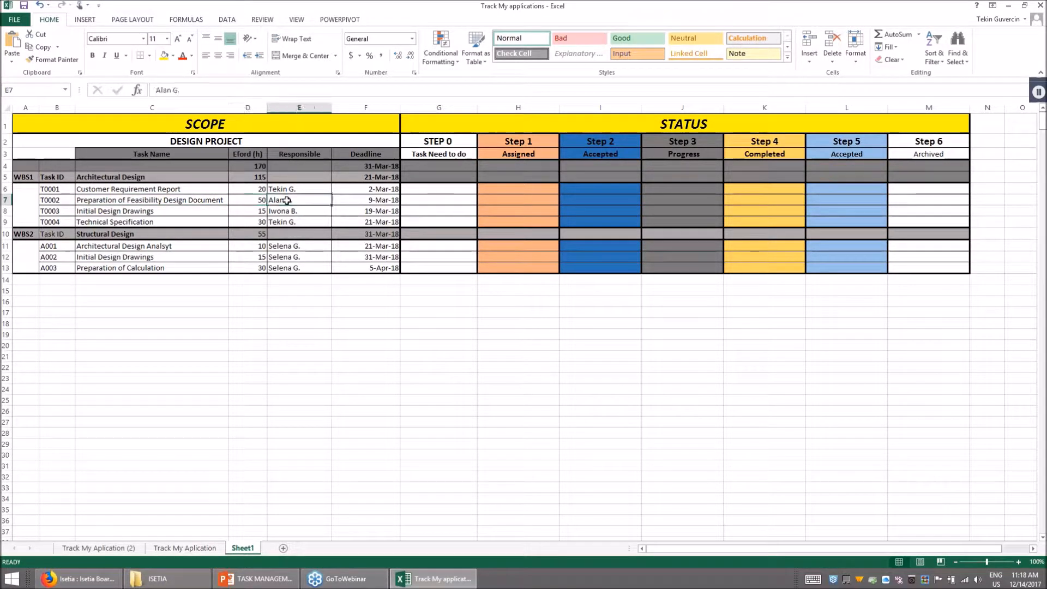
pyautogui.click(374, 203)
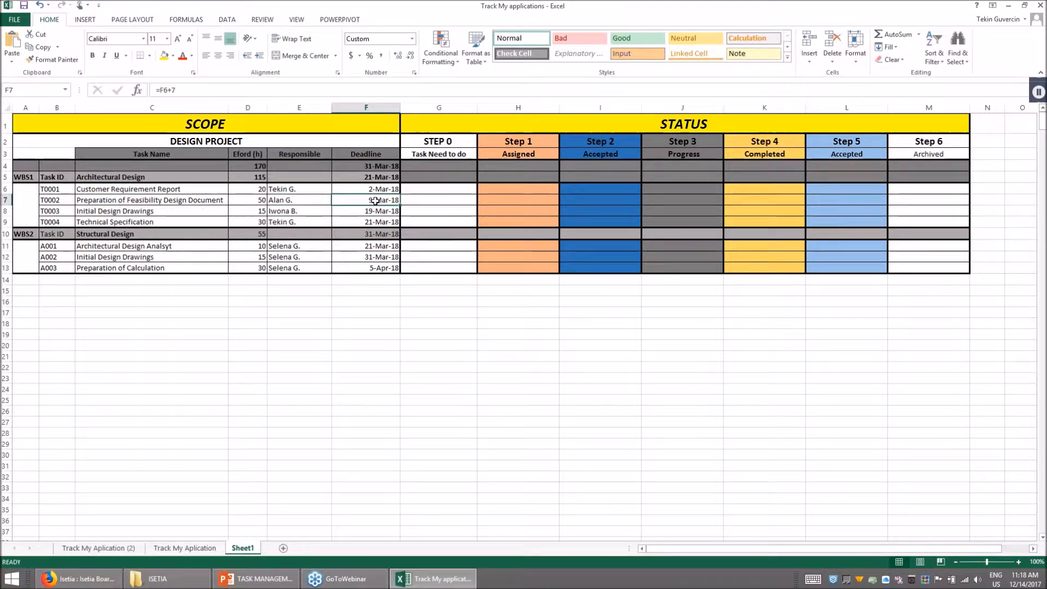
pyautogui.click(66, 190)
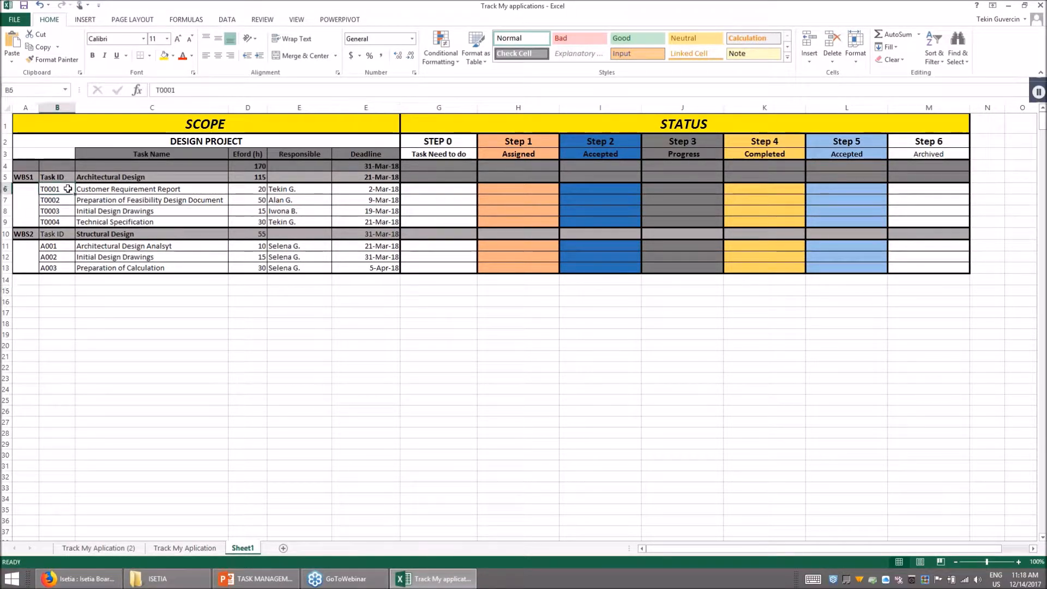
# Step: Highlight the Status columns from Step 0 to Step 6 and the Task Need to do cell of the first task
pyautogui.moveTo(439, 107); pyautogui.dragTo(938, 115)
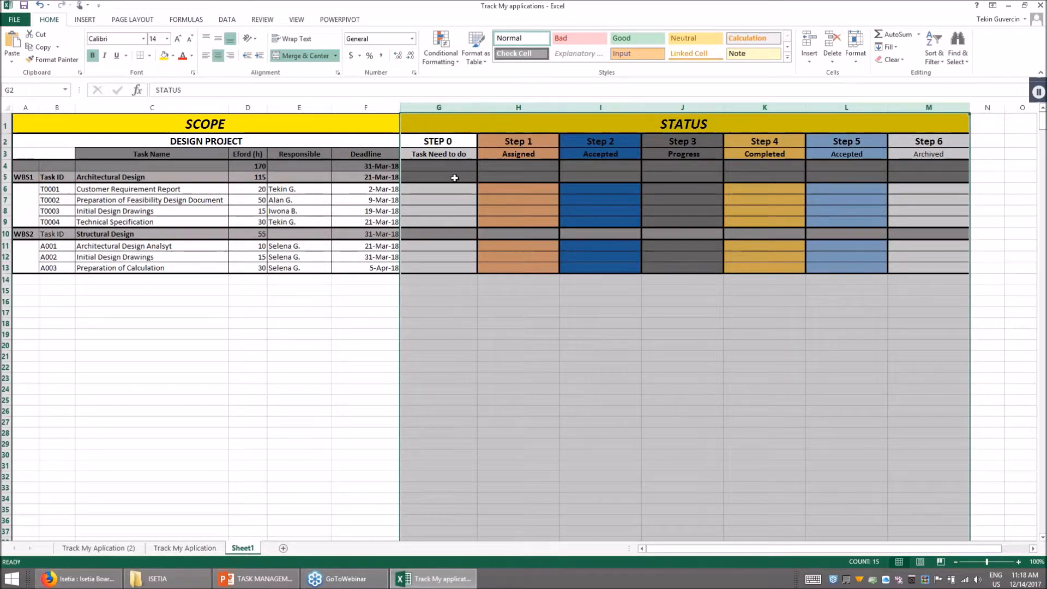
pyautogui.click(455, 177)
pyautogui.click(444, 128)
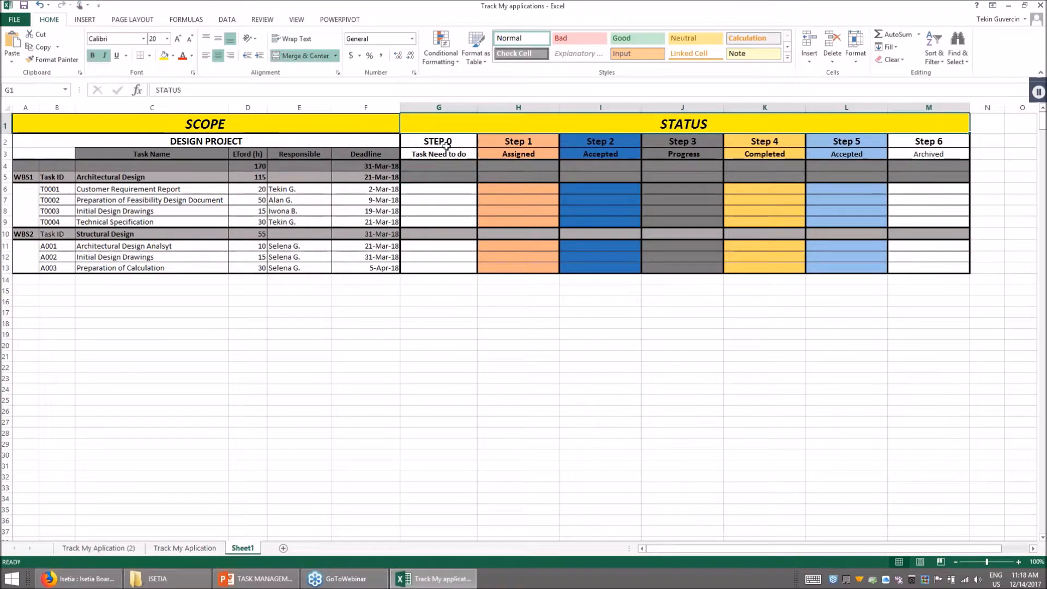
pyautogui.click(447, 189)
# Step: Move task ID T0001 through Task Need to do into the Step 3 Progress column of the Customer Requirement Report row
pyautogui.click(51, 189)
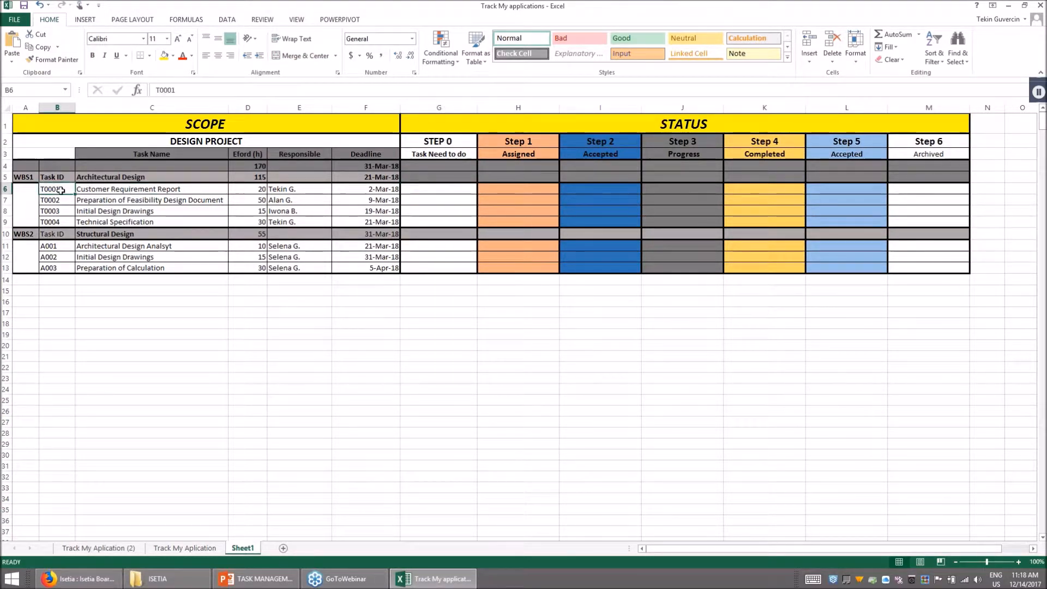
pyautogui.moveTo(160, 198); pyautogui.dragTo(434, 190)
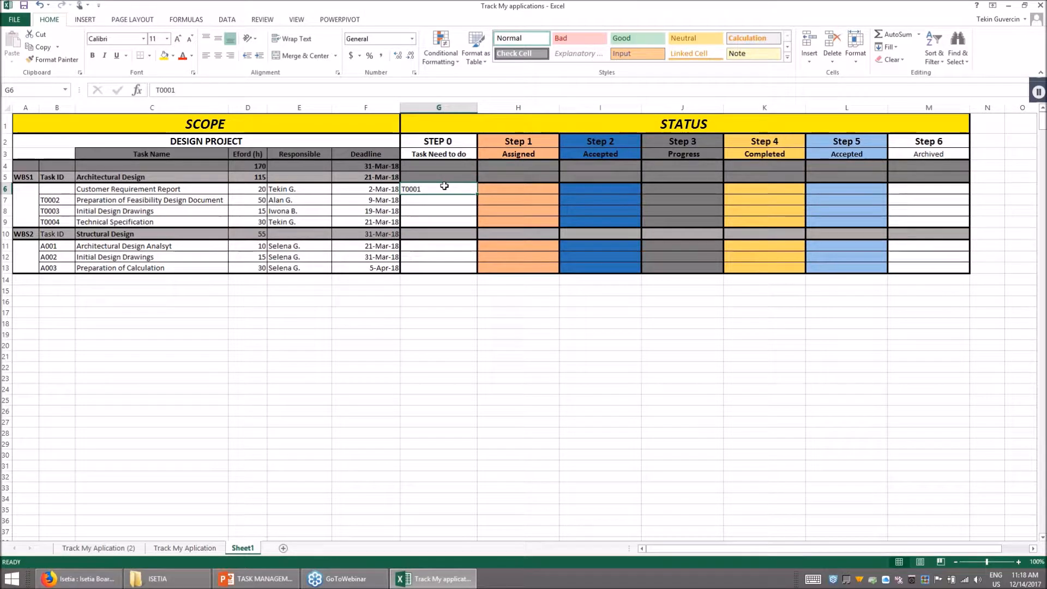
pyautogui.moveTo(449, 195); pyautogui.dragTo(653, 194)
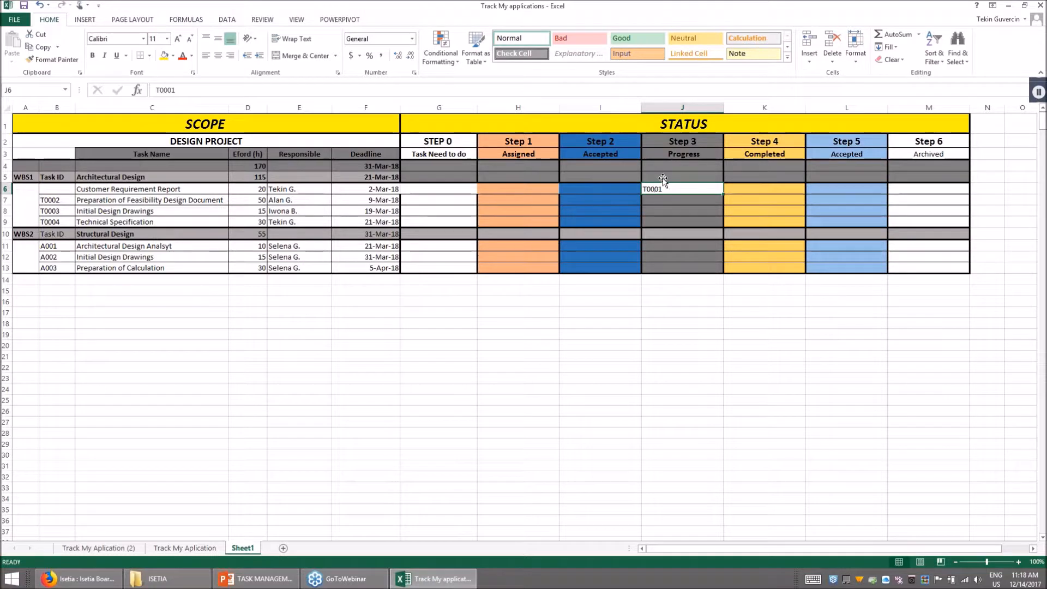
pyautogui.click(120, 192)
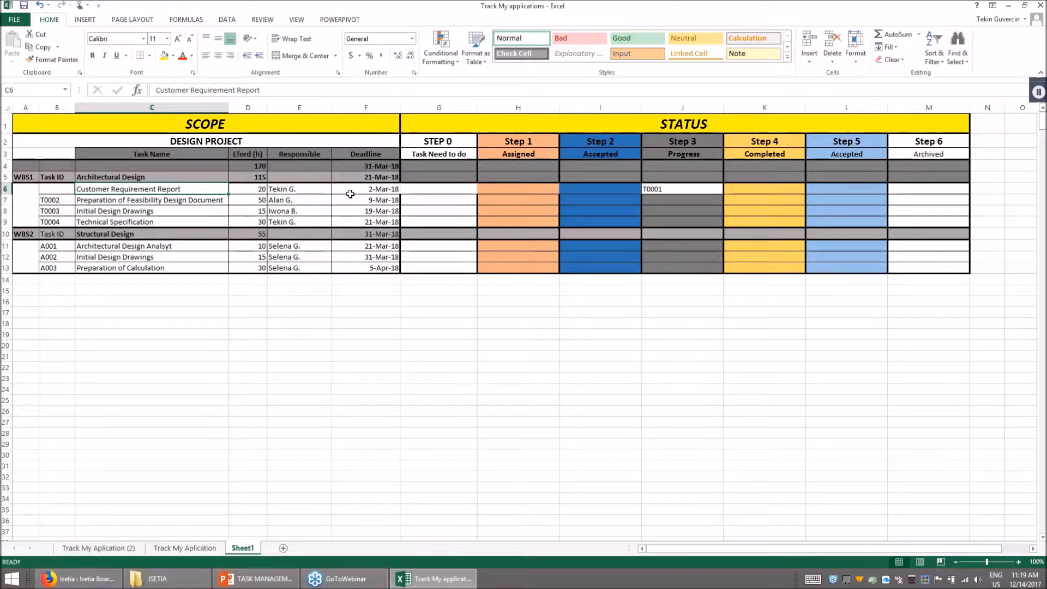
pyautogui.click(690, 109)
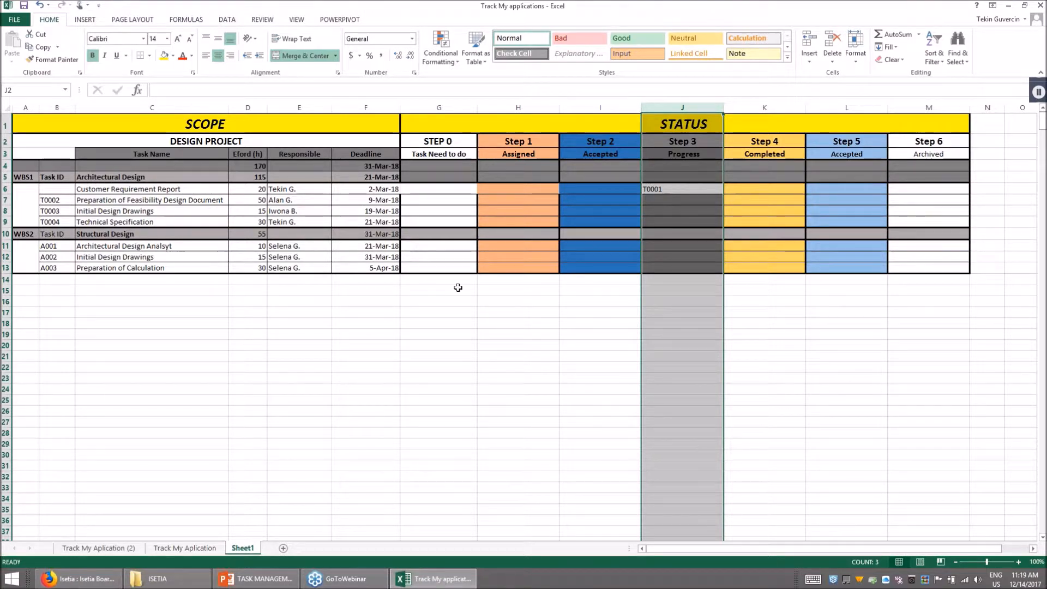
# Step: Switch to ISETIA in Firefox, expand Design Project in the Isetia Boards list and open its first Design board
pyautogui.click(103, 580)
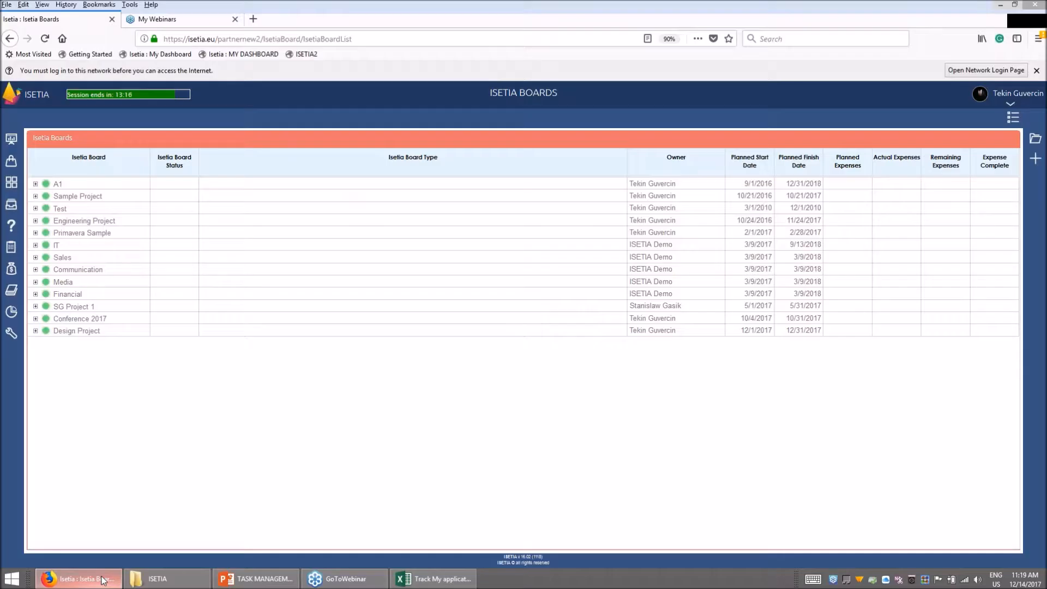
pyautogui.click(36, 331)
pyautogui.click(79, 343)
pyautogui.rightClick(80, 343)
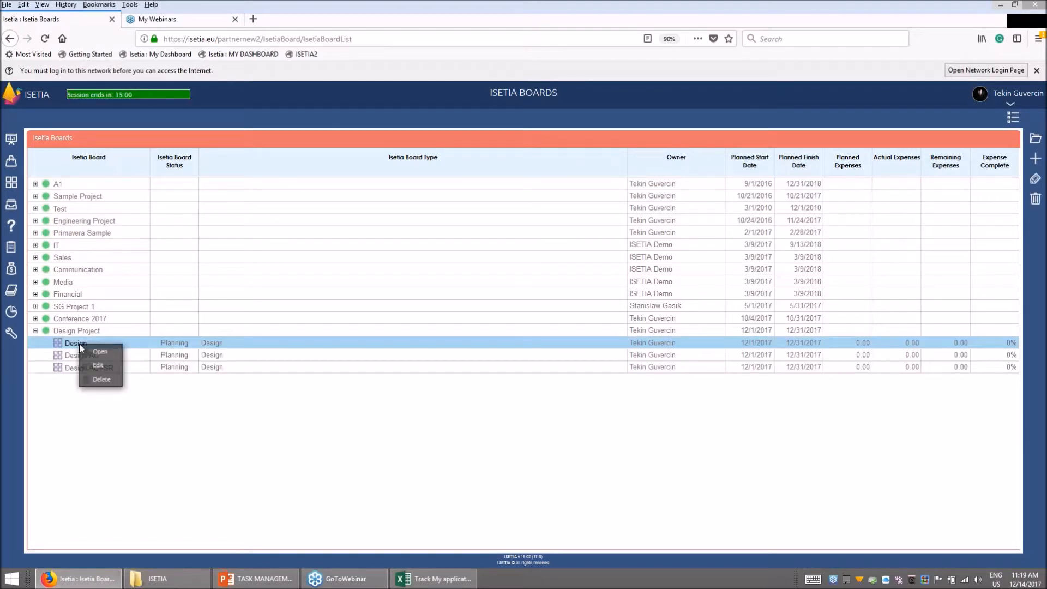
pyautogui.click(101, 353)
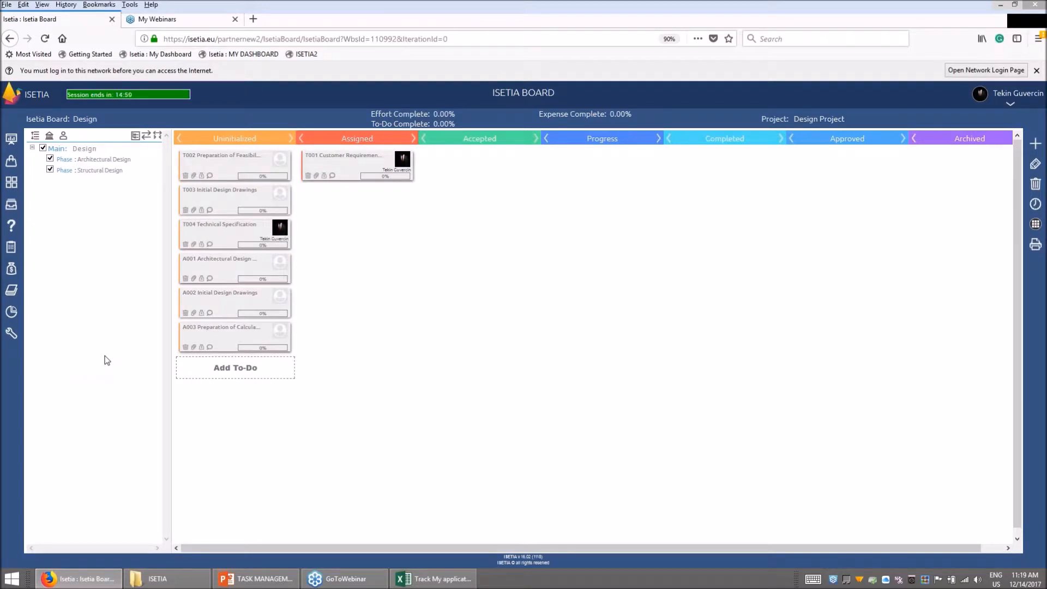
# Step: Compare the board's two design phases with the Architectural Design and Structural Design headings in the Excel sheet
pyautogui.click(97, 172)
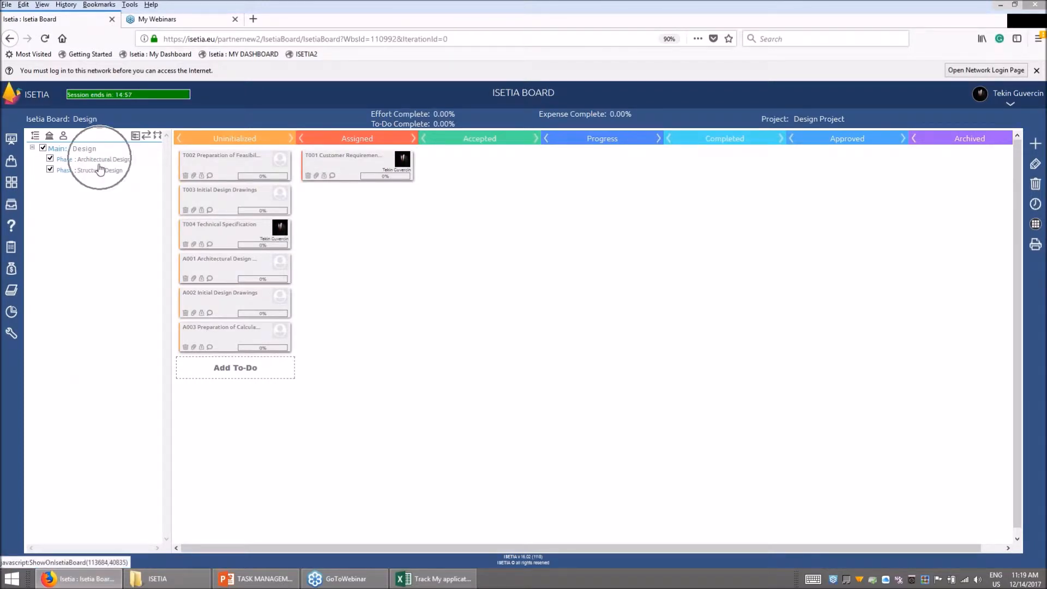
pyautogui.click(416, 576)
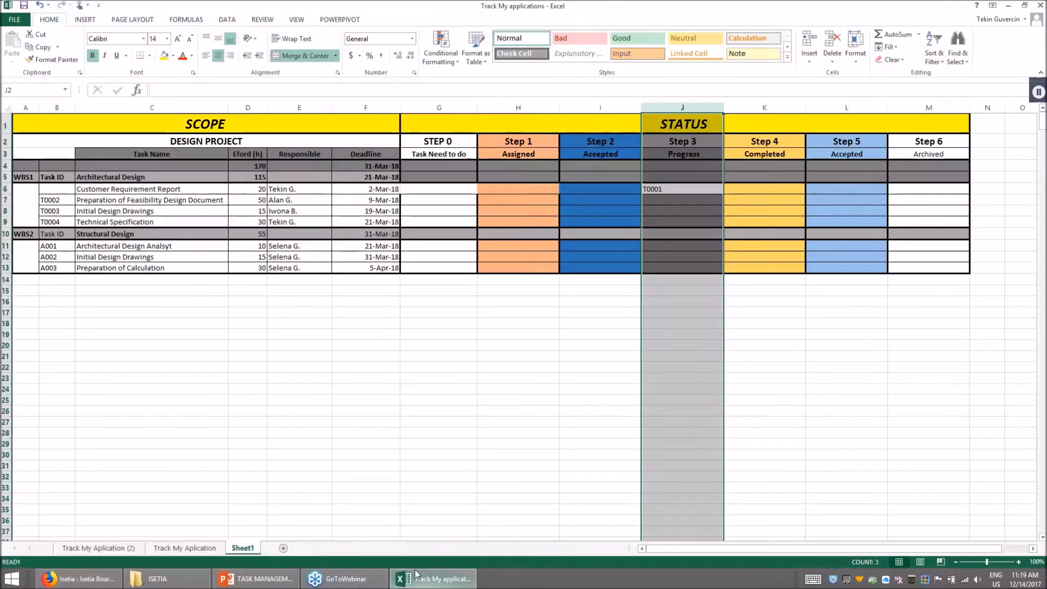
pyautogui.click(143, 177)
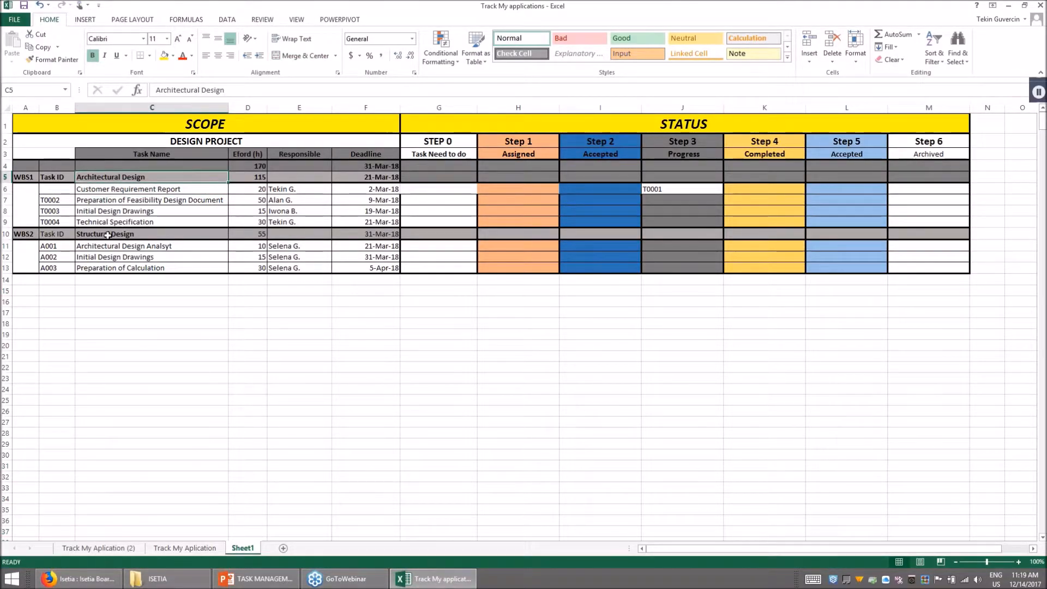
pyautogui.click(105, 235)
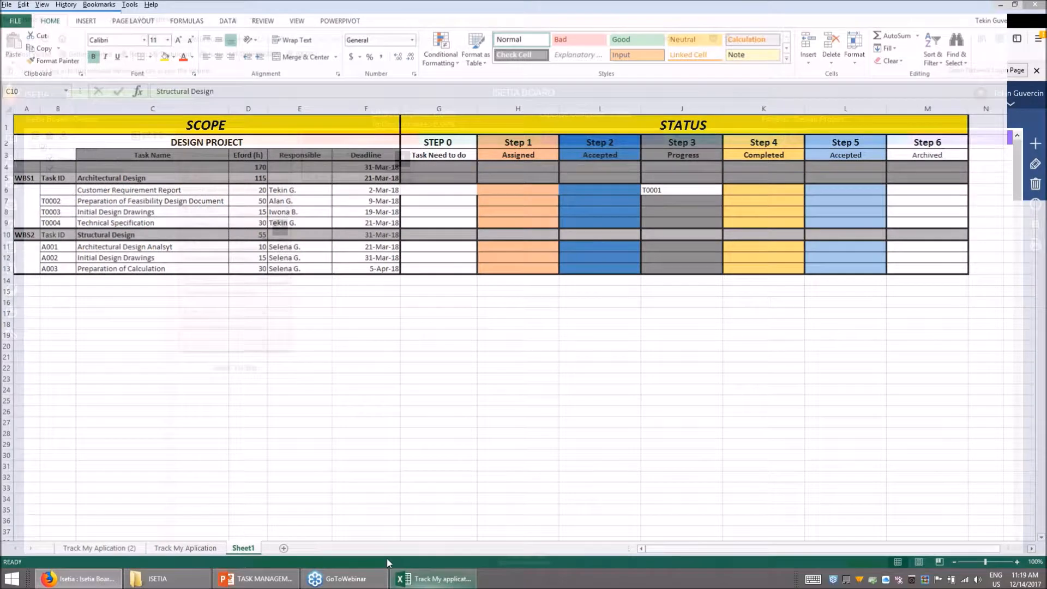
# Step: Compare the ISETIA board's status columns with the Assigned to Archived headings in the Excel sheet
pyautogui.click(78, 579)
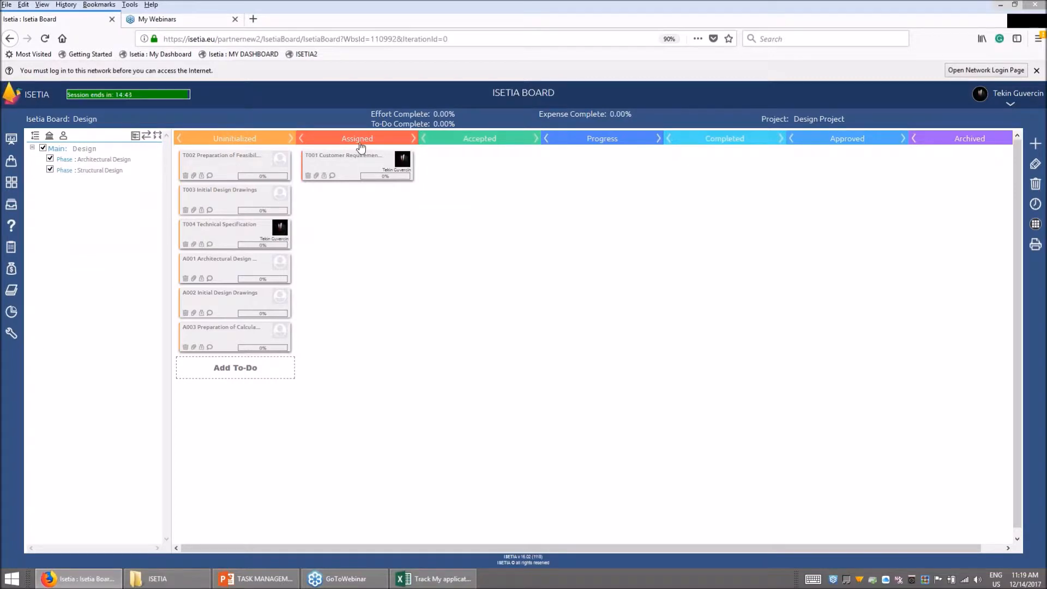
pyautogui.click(483, 147)
pyautogui.click(977, 141)
pyautogui.click(449, 579)
pyautogui.click(528, 153)
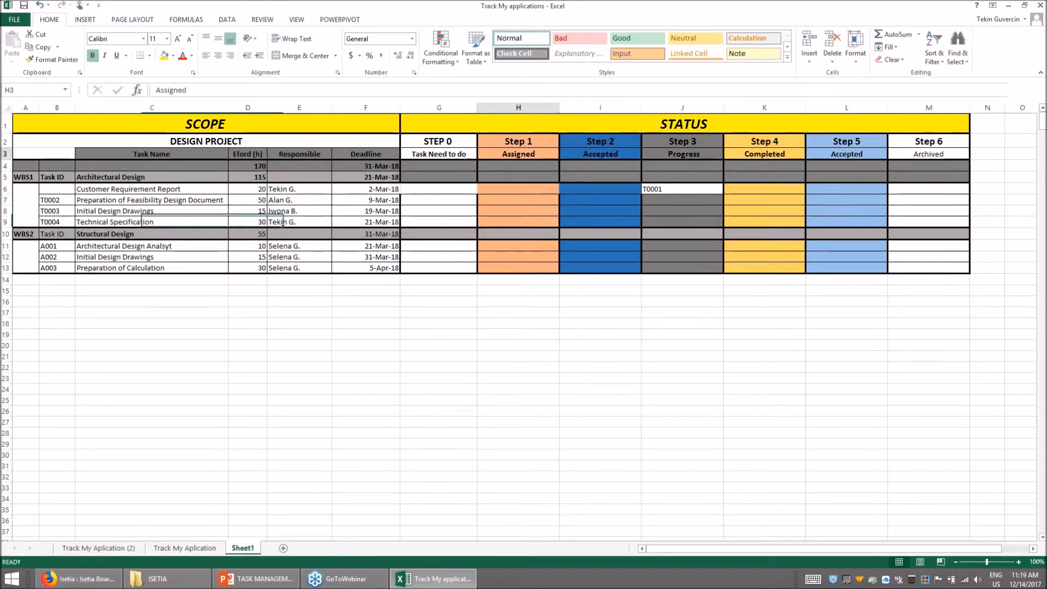
pyautogui.click(600, 153)
pyautogui.click(684, 153)
pyautogui.click(765, 153)
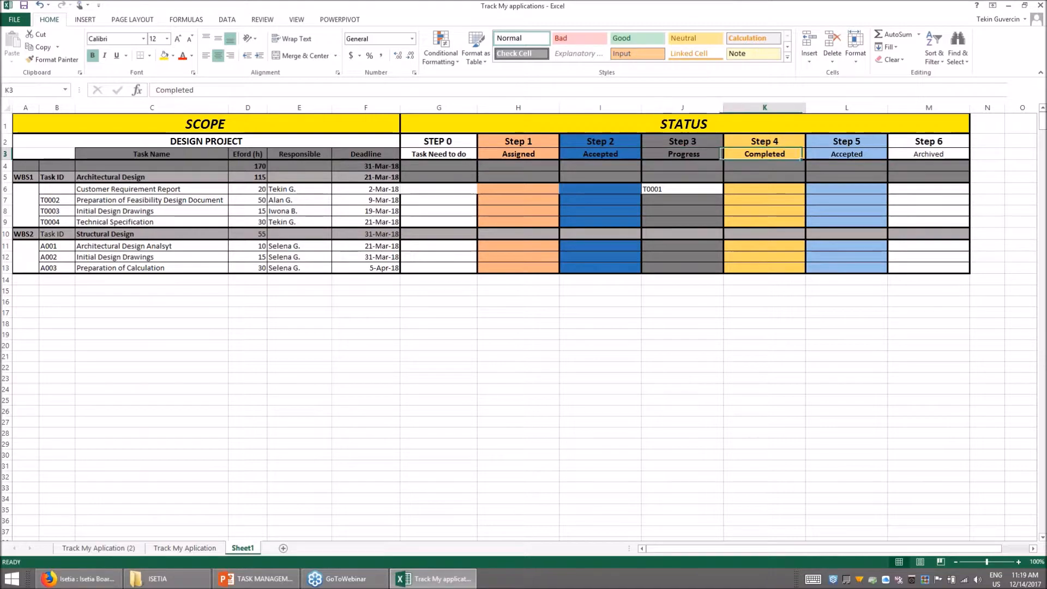
pyautogui.click(851, 154)
pyautogui.click(933, 154)
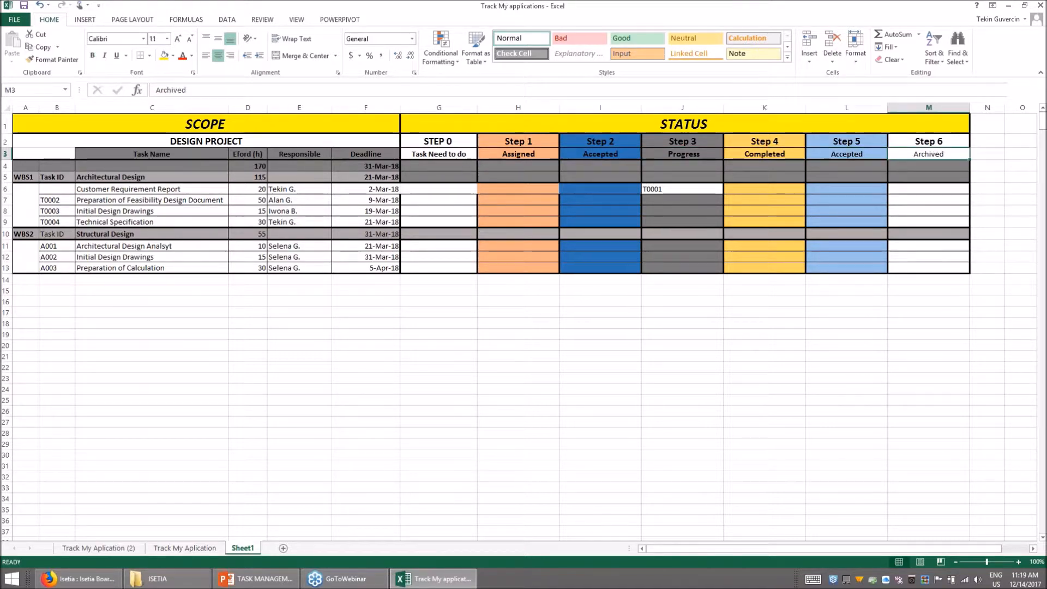
# Step: Compare the T001, T002 and T003 cards on the ISETIA board with the task rows in the Excel sheet
pyautogui.click(81, 580)
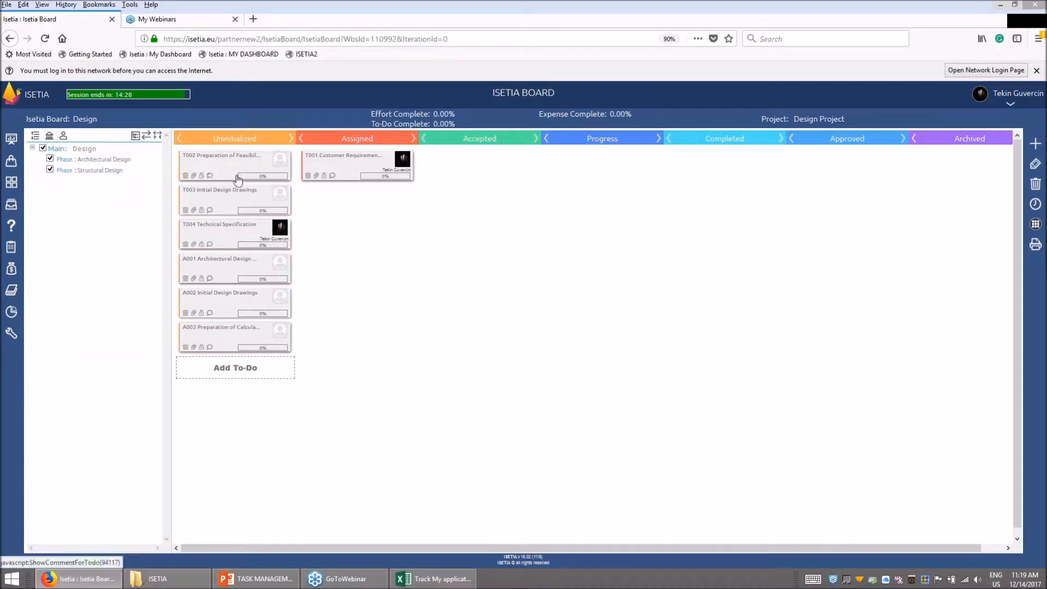
pyautogui.click(313, 164)
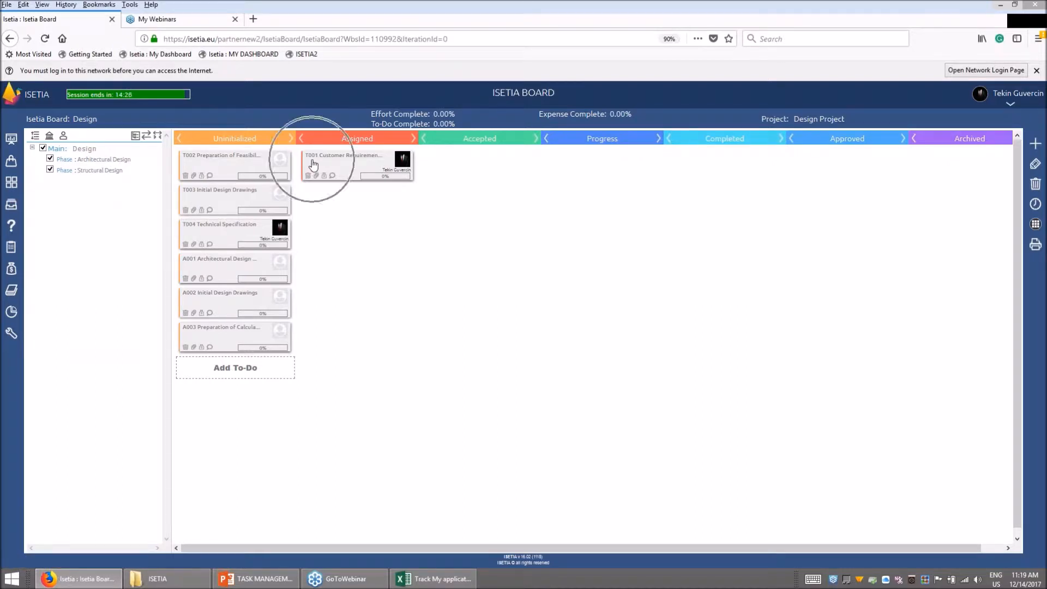
pyautogui.click(190, 161)
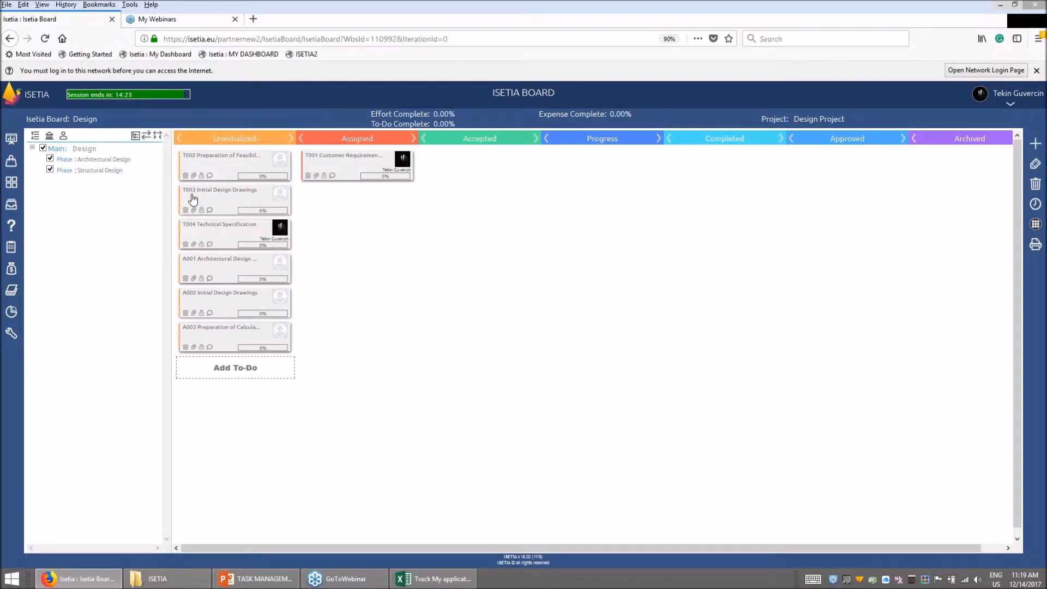
pyautogui.click(193, 199)
pyautogui.click(422, 583)
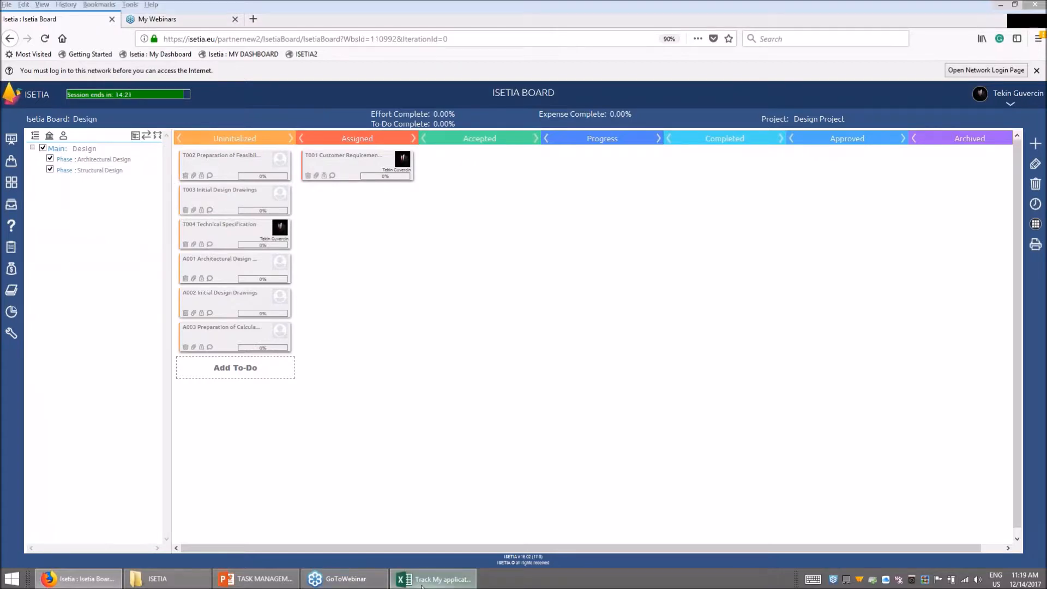
pyautogui.click(55, 200)
pyautogui.click(49, 212)
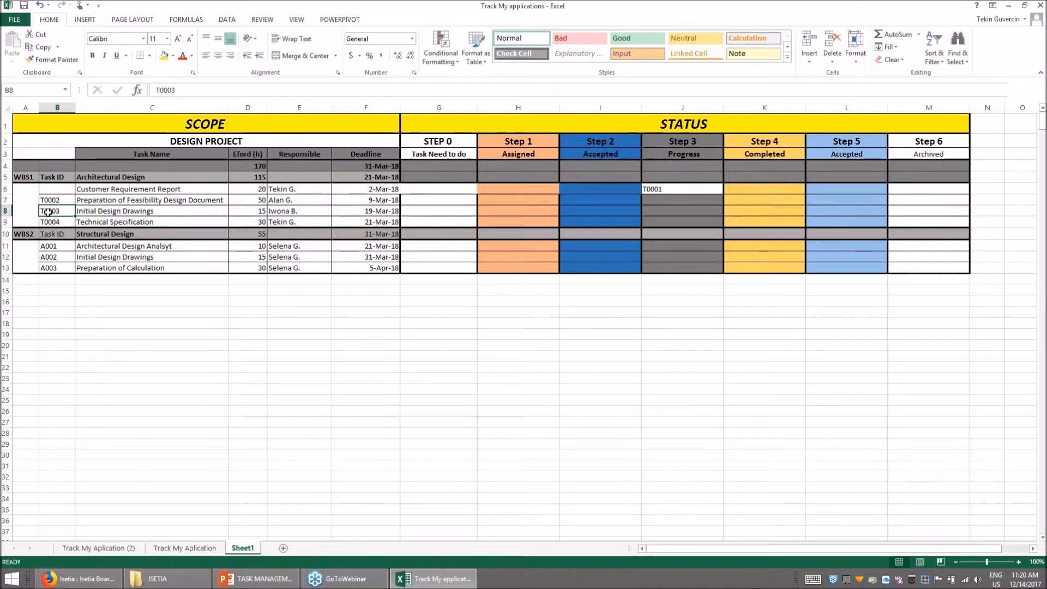
pyautogui.click(103, 213)
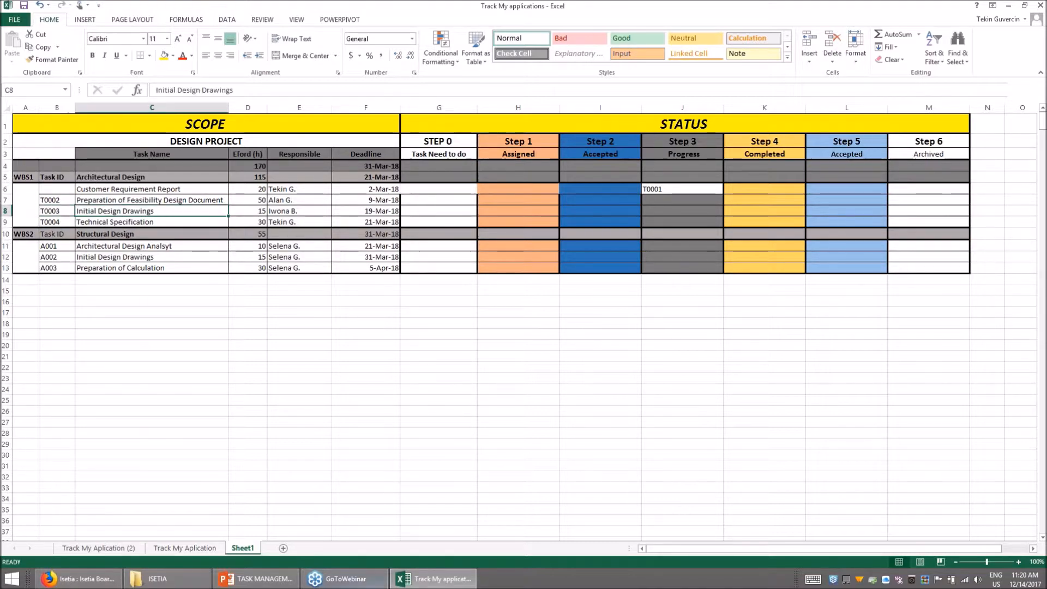
# Step: Switch to ISETIA and review the Architectural Design phase's To-Do list with the To-Do name column widened, closing the list when done
pyautogui.click(76, 579)
pyautogui.press('ctrl')
pyautogui.press('ctrl')
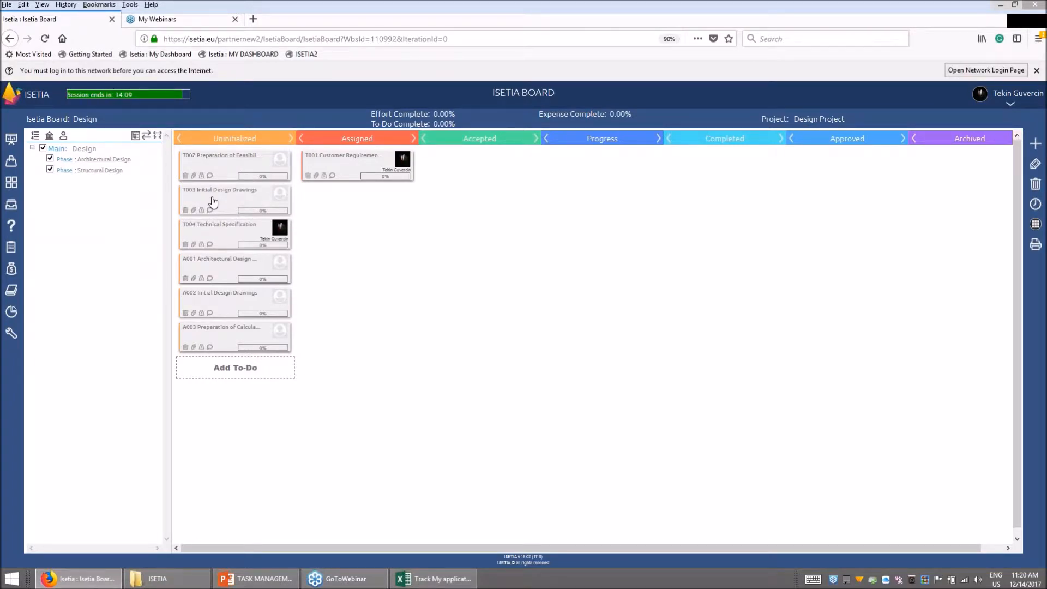
pyautogui.click(97, 160)
pyautogui.press('ctrl')
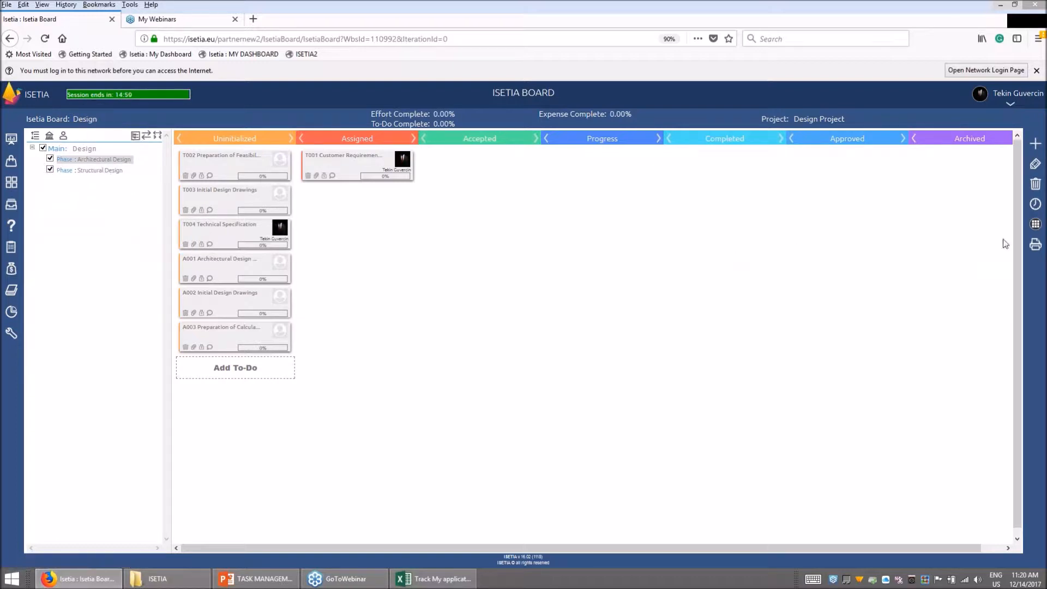
pyautogui.click(1036, 223)
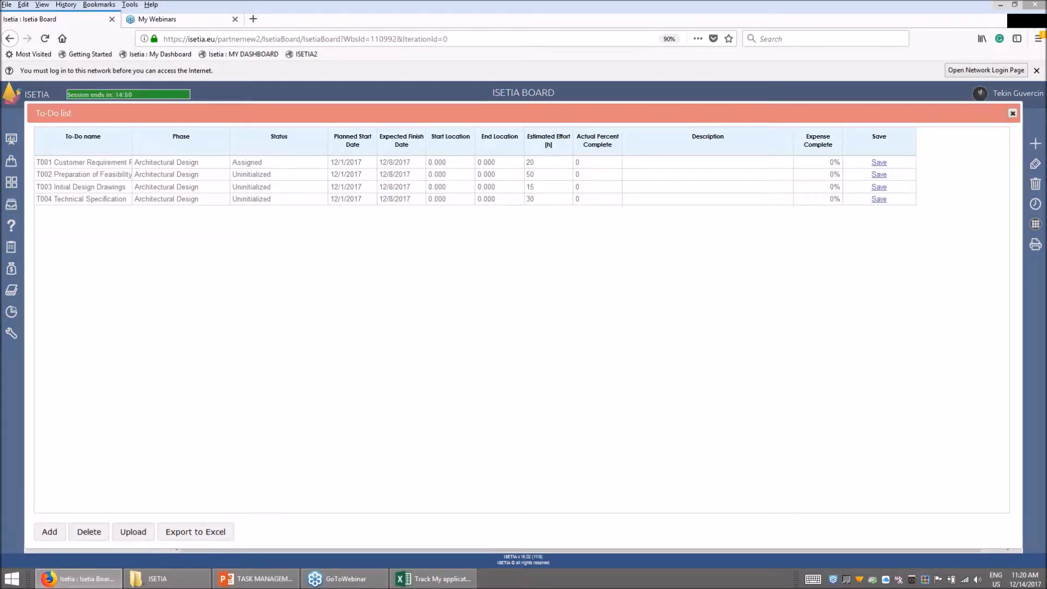
pyautogui.moveTo(133, 141); pyautogui.dragTo(208, 143)
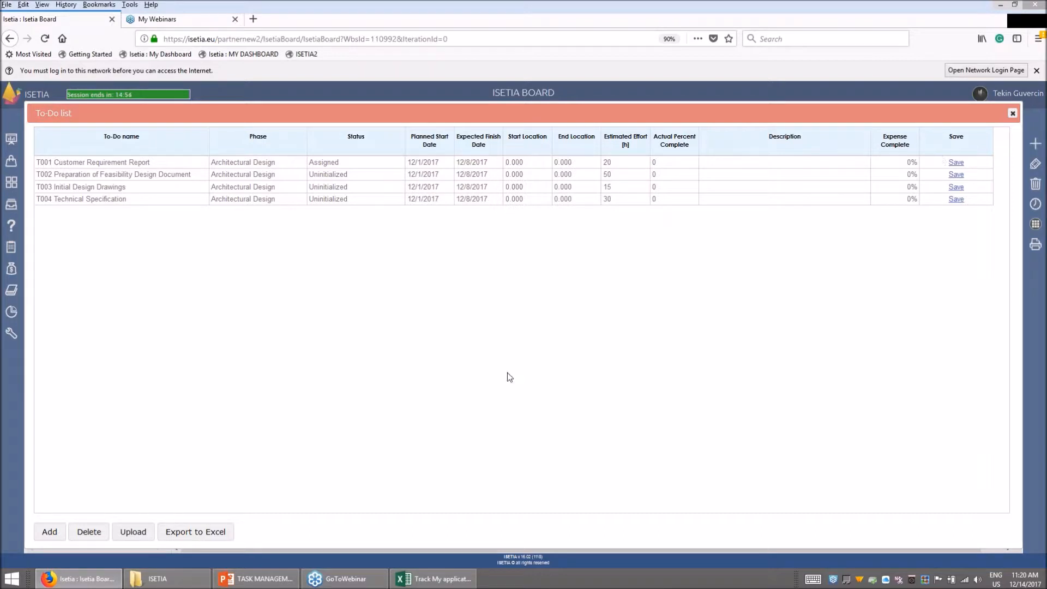
pyautogui.click(197, 533)
pyautogui.click(1012, 113)
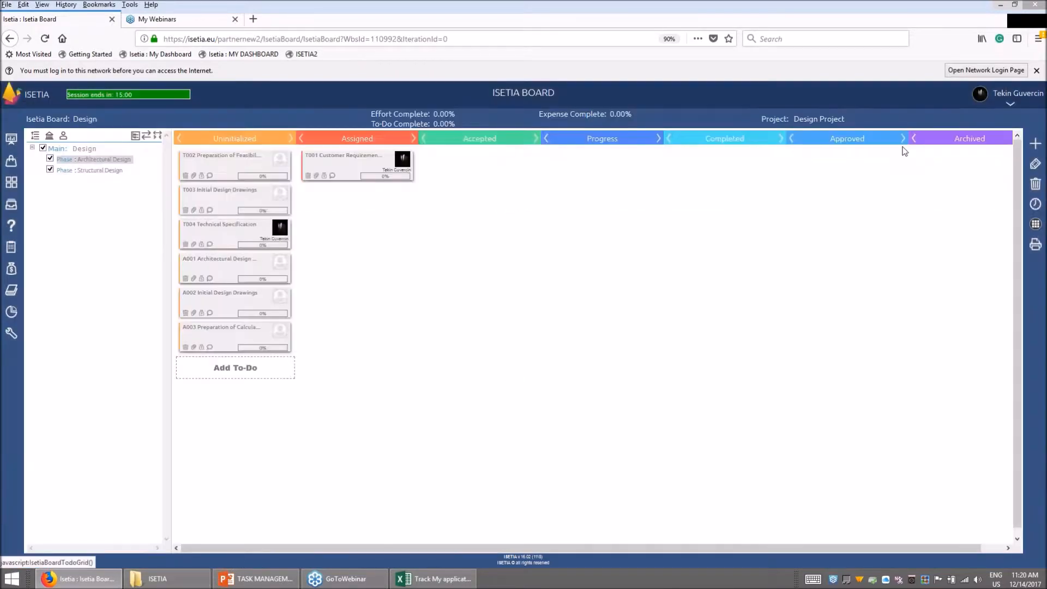
# Step: Filter the board to the Architectural Design phase only and match its cards with the task IDs in the Excel sheet
pyautogui.click(43, 148)
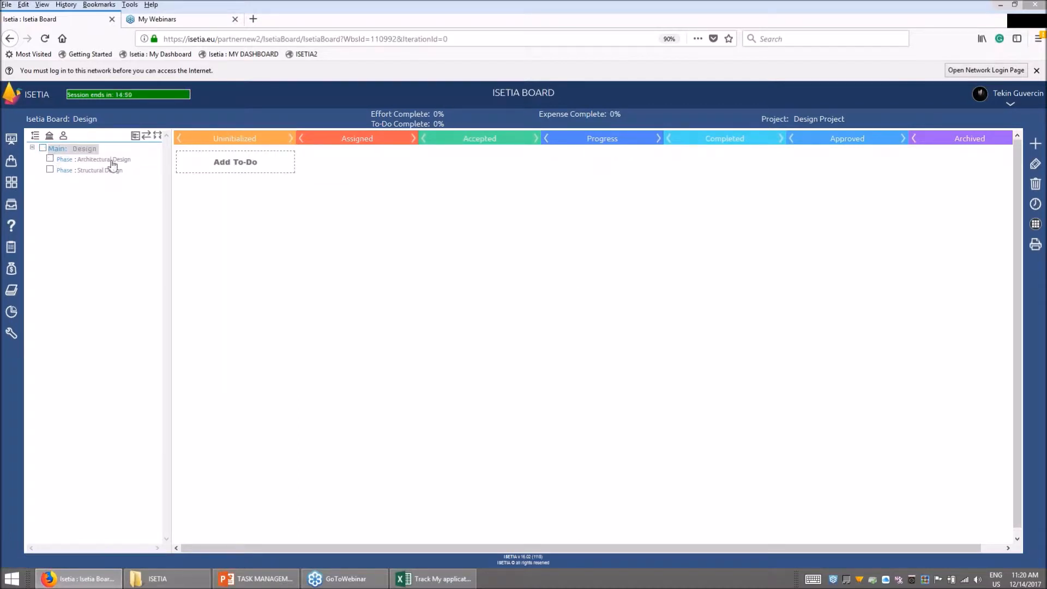
pyautogui.click(110, 161)
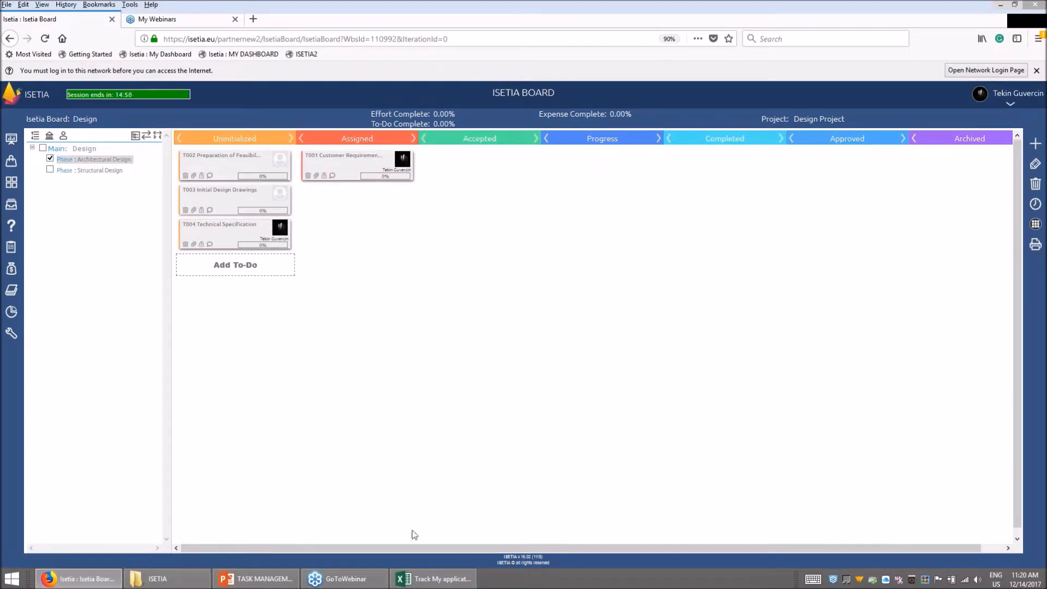
pyautogui.click(435, 579)
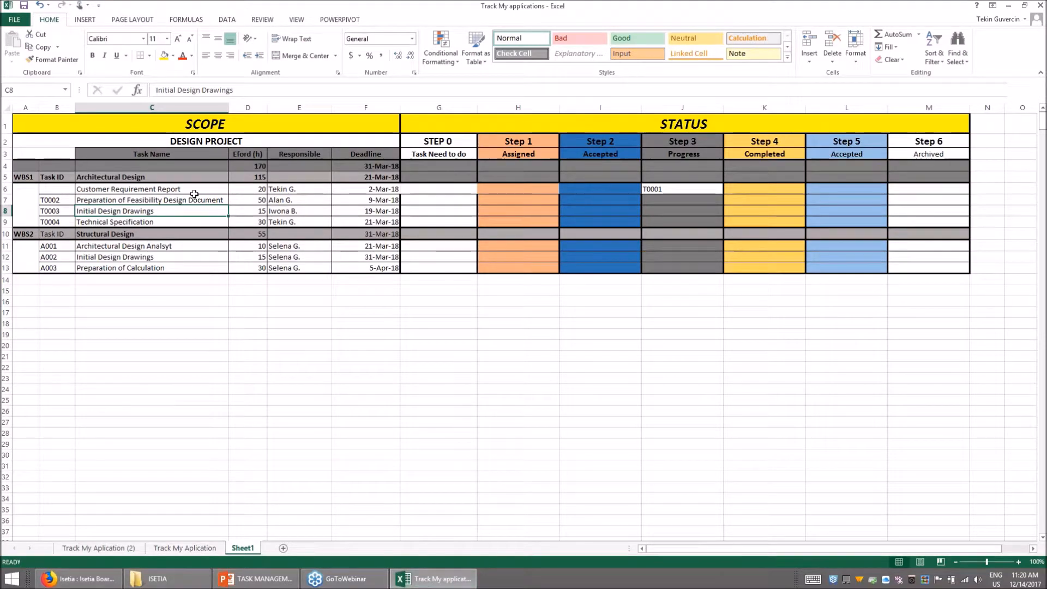
pyautogui.click(53, 200)
pyautogui.press('Down')
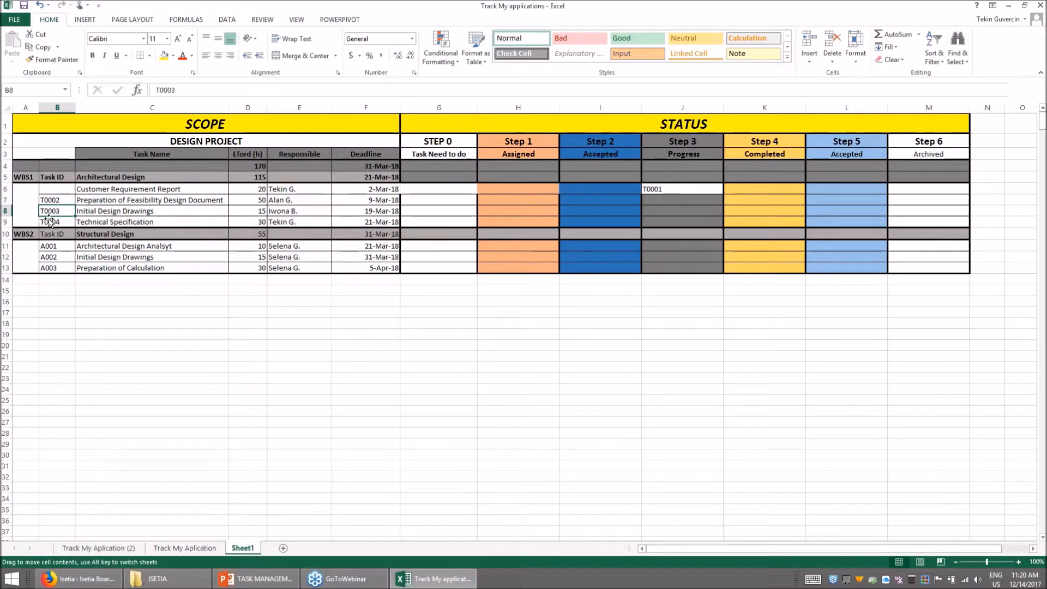
# Step: Point out the Responsible cells of the Customer Requirement Report and Technical Specification rows in the Excel sheet
pyautogui.click(291, 191)
pyautogui.click(288, 222)
pyautogui.click(283, 189)
pyautogui.click(290, 222)
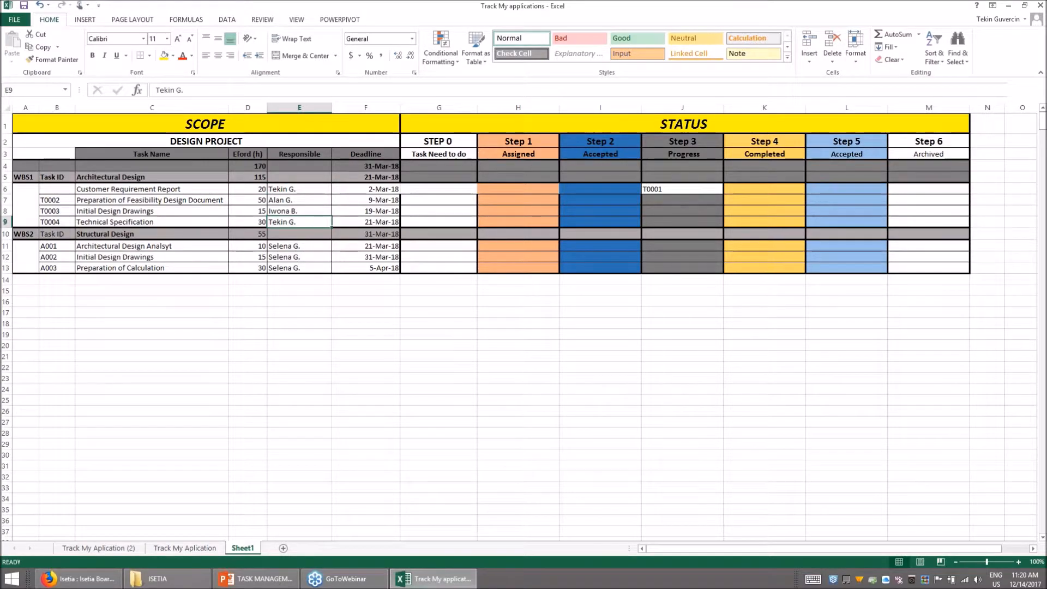
# Step: Switch to ISETIA, filter the board by responsible person with Unassigned excluded, and point out the T001 and T004 cards
pyautogui.click(447, 578)
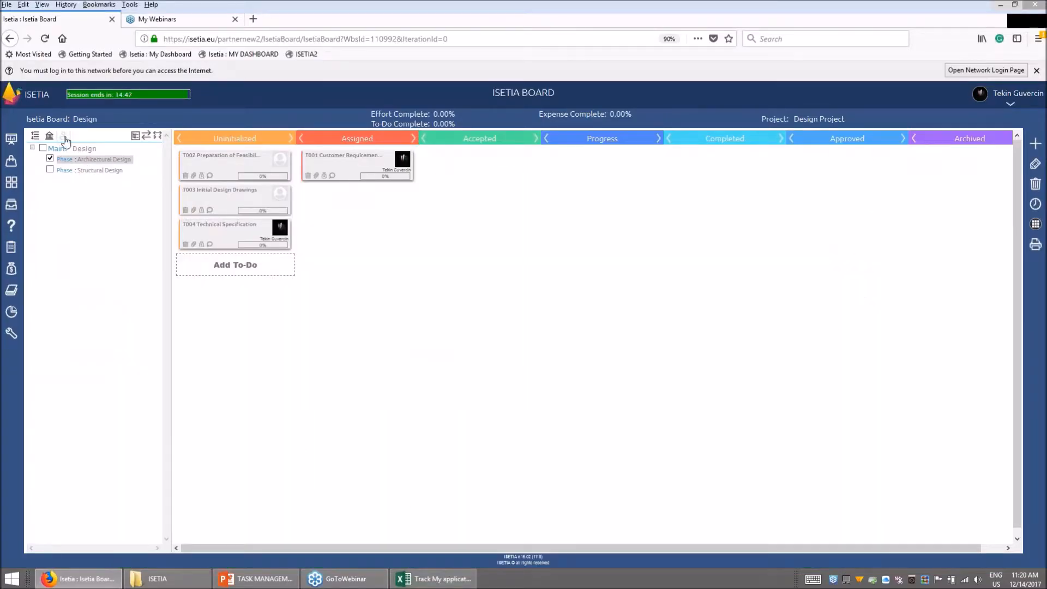
pyautogui.click(65, 139)
pyautogui.click(32, 150)
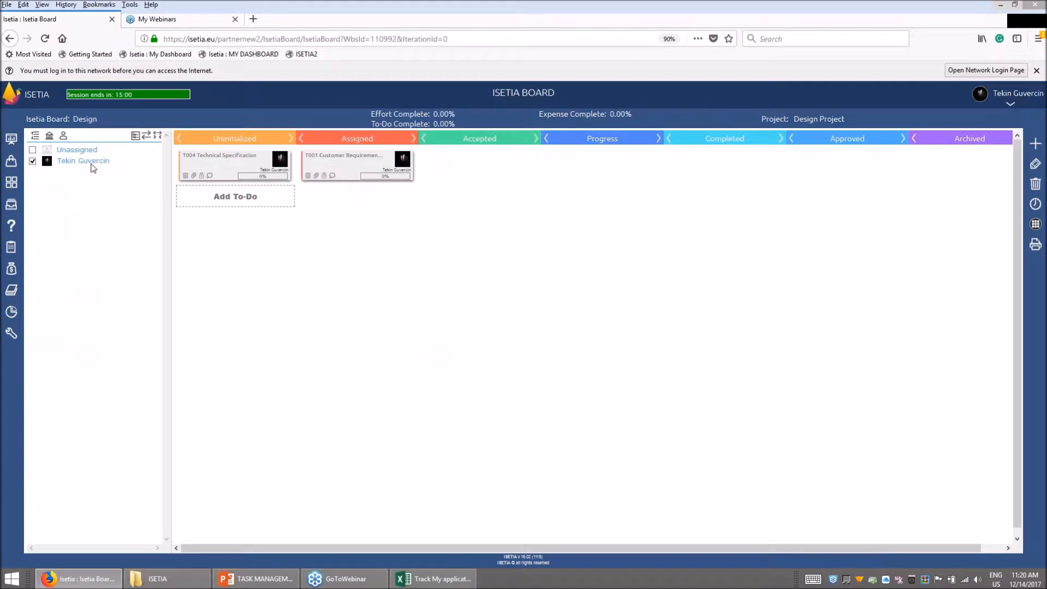
pyautogui.click(315, 163)
pyautogui.click(201, 163)
# Step: Return to the Excel sheet and select the Responsible cells of the first and fourth Architectural Design tasks together
pyautogui.click(415, 579)
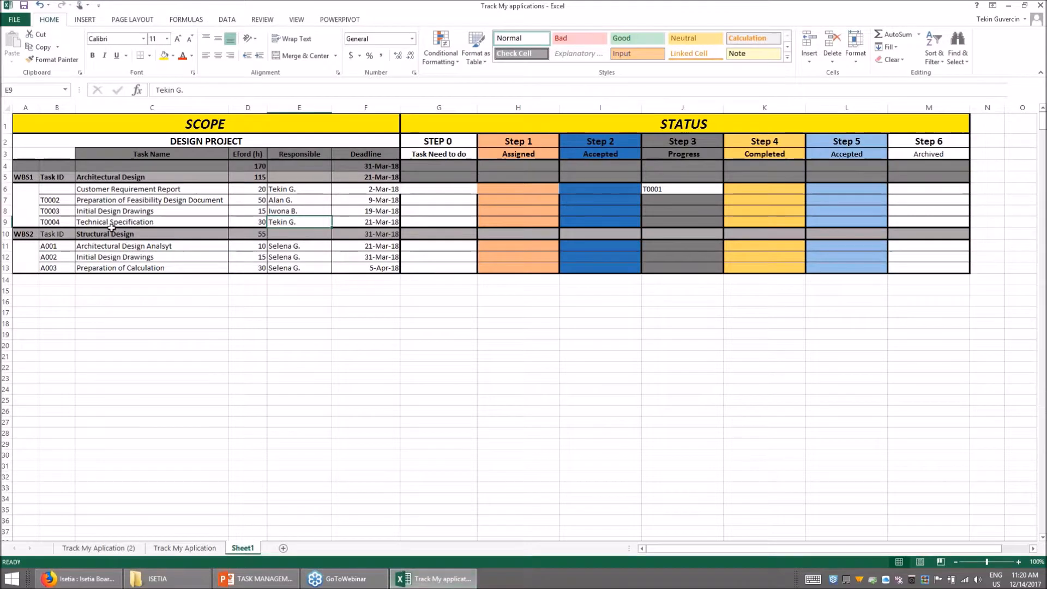
pyautogui.click(70, 192)
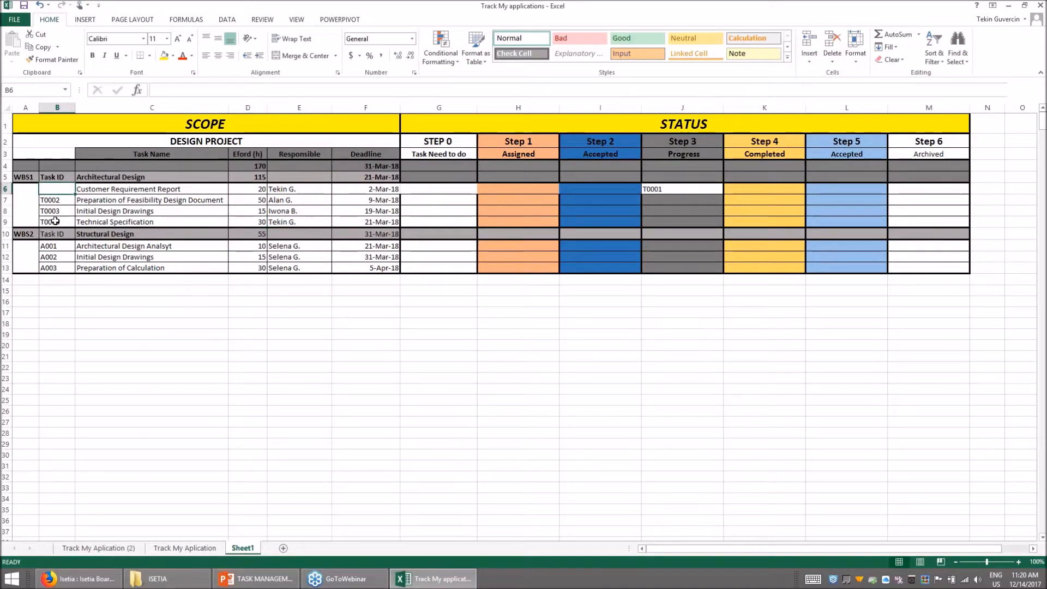
pyautogui.click(293, 189)
pyautogui.keyDown('ctrl'); pyautogui.click(292, 221); pyautogui.keyUp('ctrl')
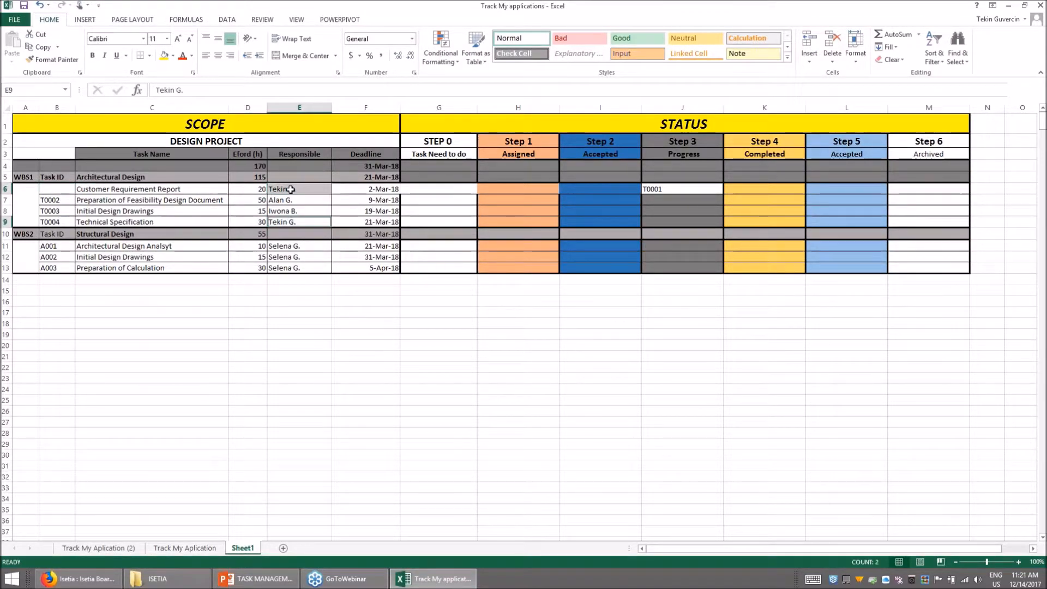
# Step: In ISETIA, include unassigned to-dos in the person filter, and return to the phase view with all Design phases shown
pyautogui.click(452, 578)
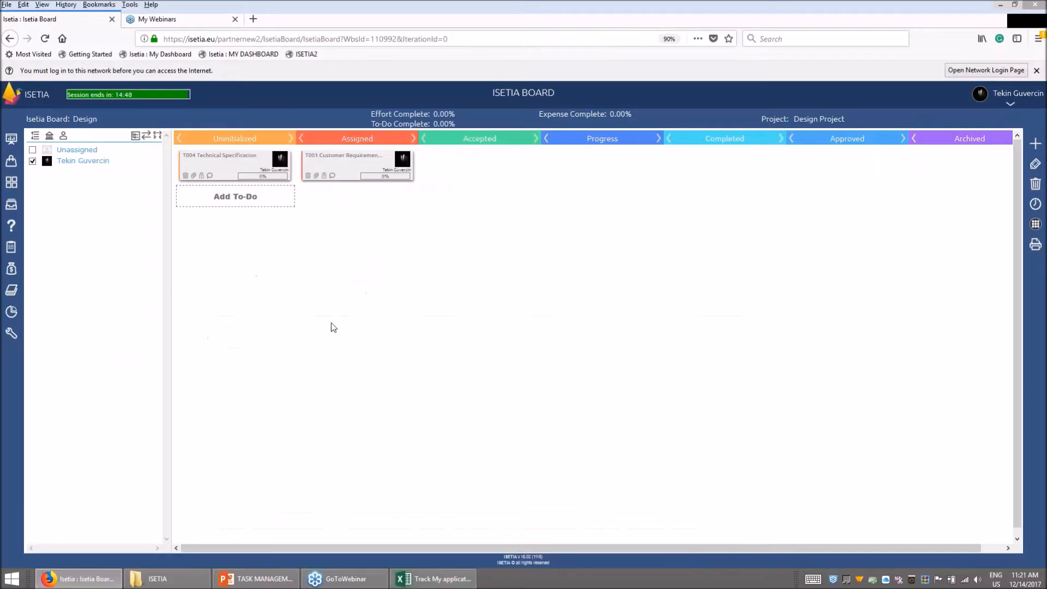
pyautogui.click(33, 149)
pyautogui.click(35, 136)
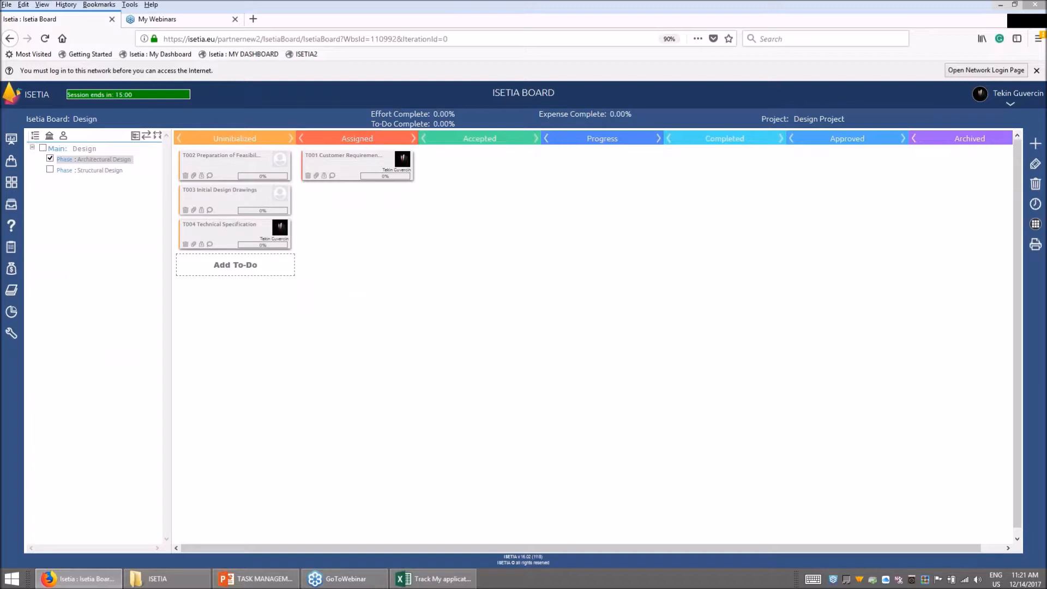
pyautogui.click(42, 148)
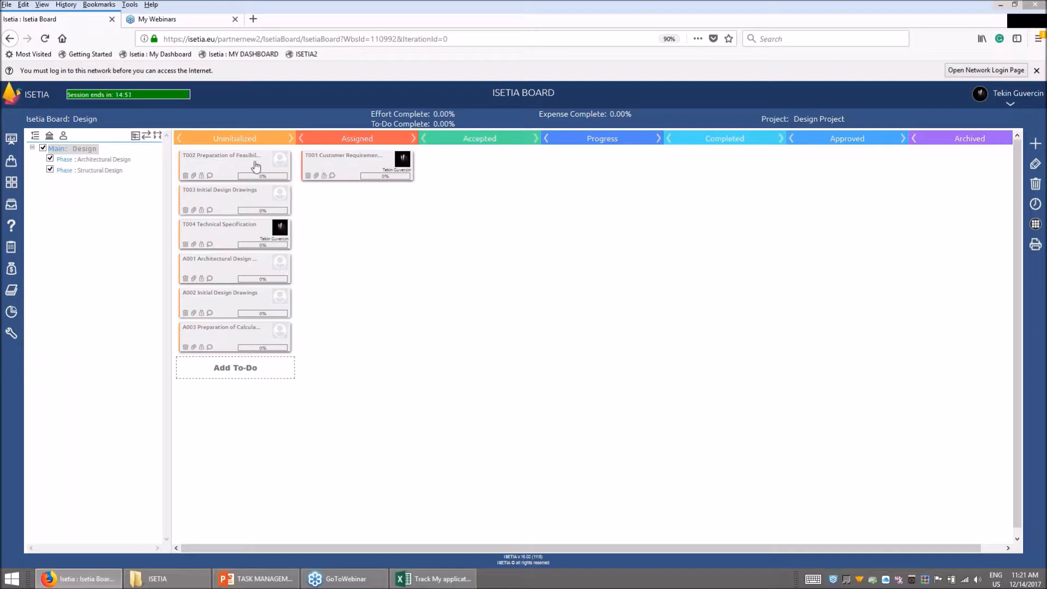
# Step: Start a new to-do on the board under the Architectural Design phase
pyautogui.click(236, 369)
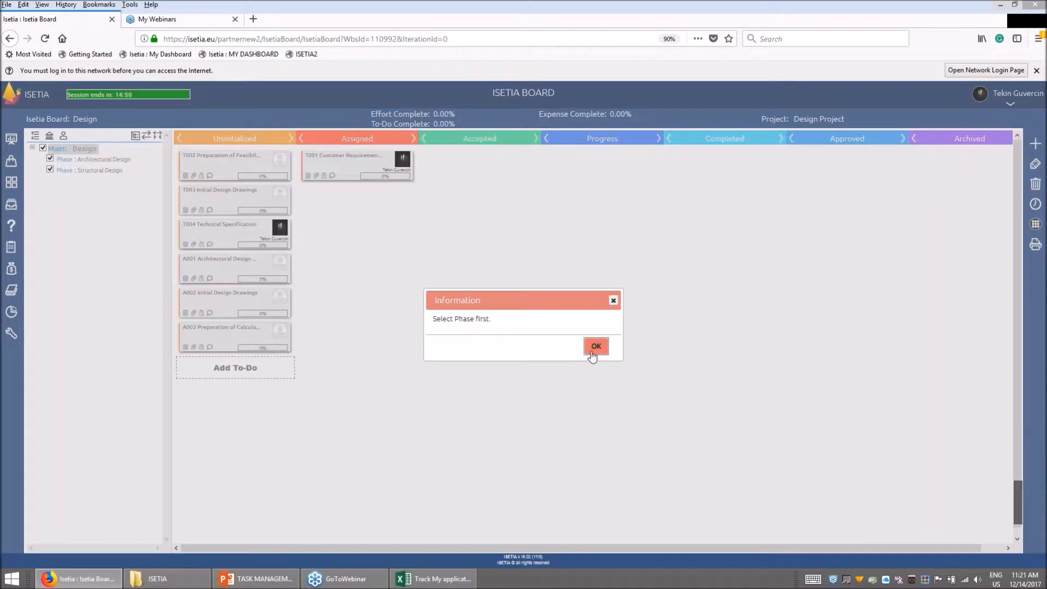
pyautogui.click(596, 347)
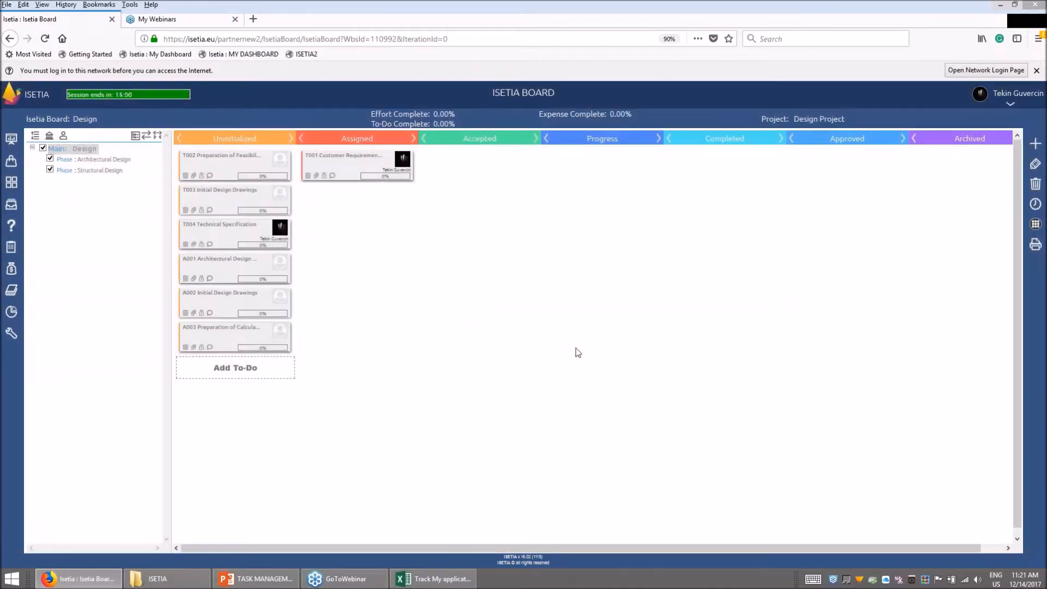
pyautogui.click(103, 161)
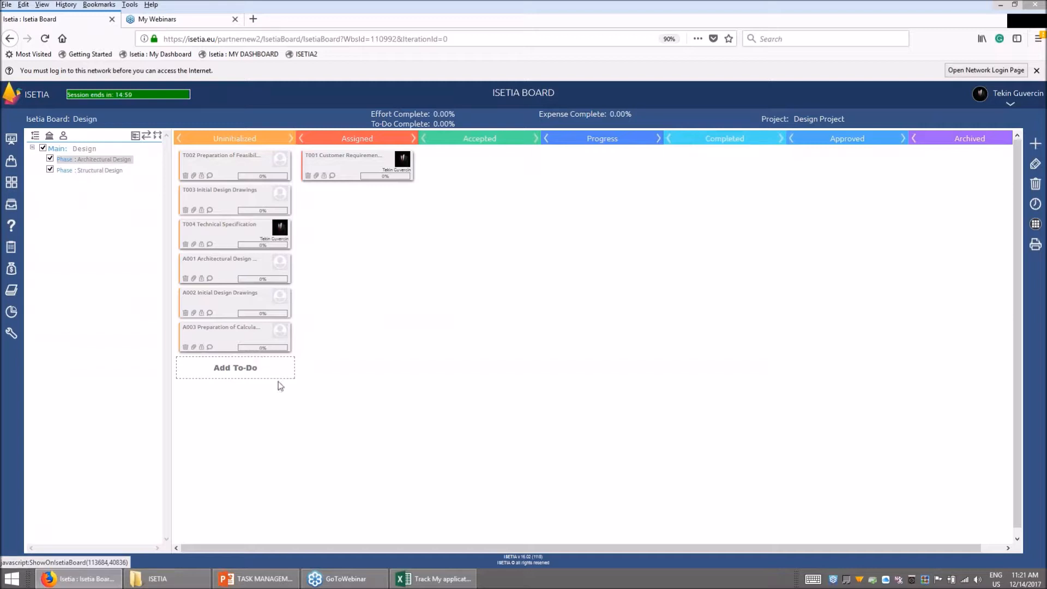
pyautogui.click(246, 381)
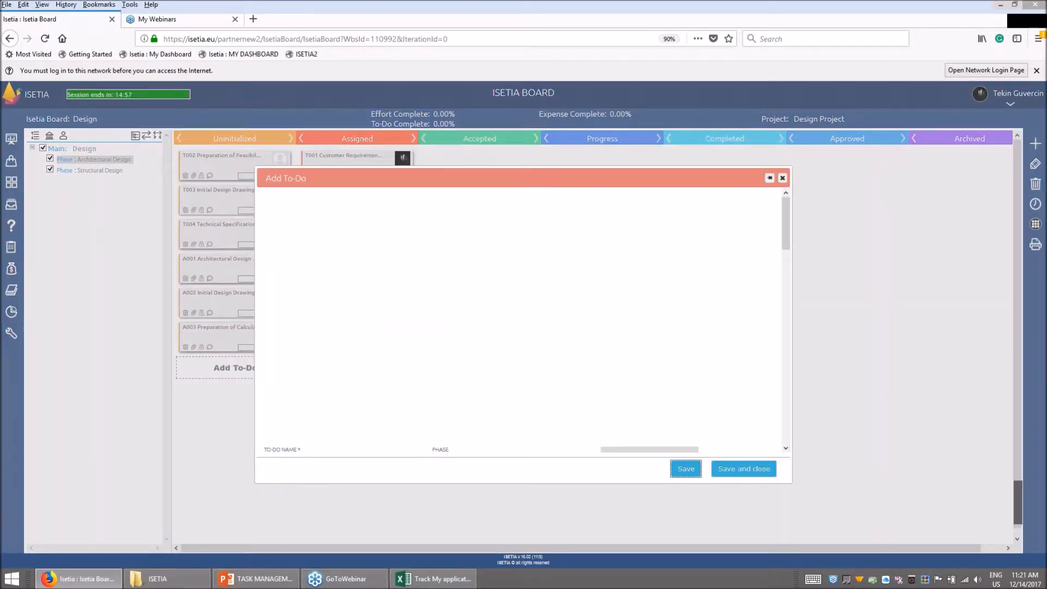
# Step: Name the to-do "T005 - PReparation of Shop Drawings" and describe it as "This is preparation of Shop Drawing of Building 1"
pyautogui.click(288, 240)
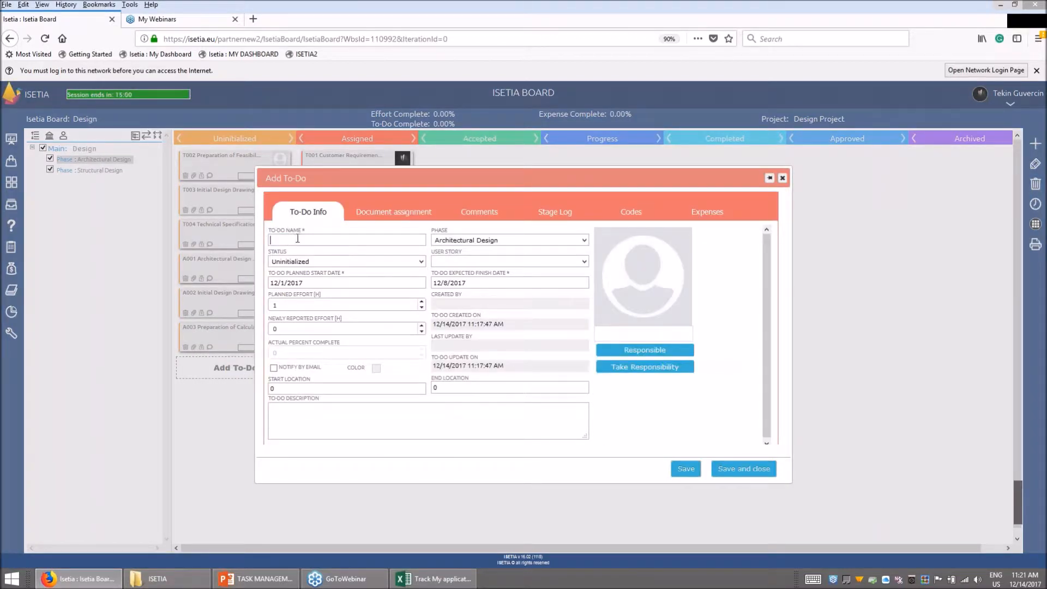
pyautogui.write('T005')
pyautogui.click(341, 423)
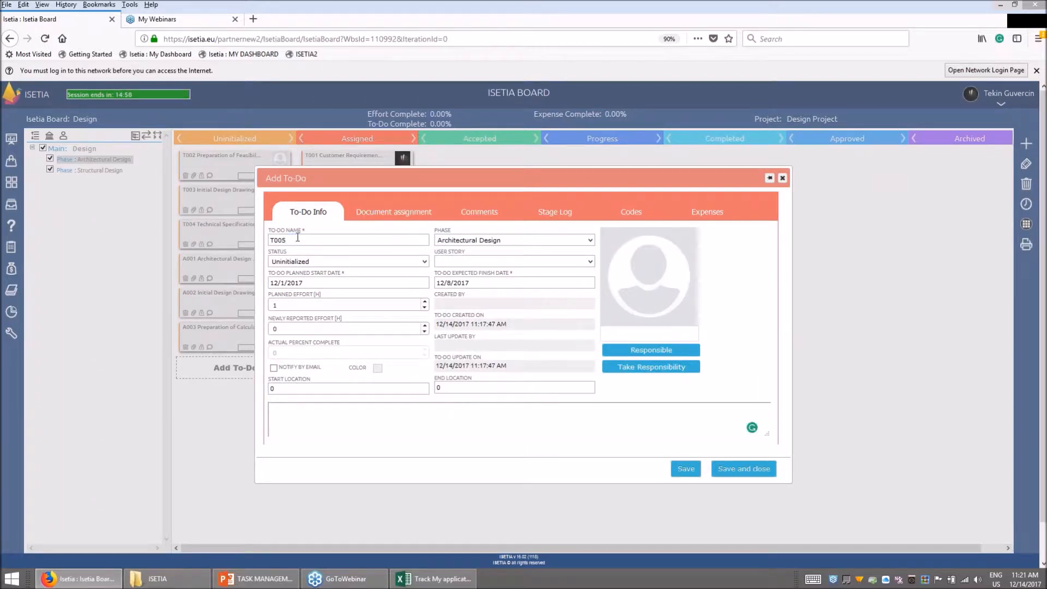
pyautogui.write('Reeparation of Shop DrawingThis i')
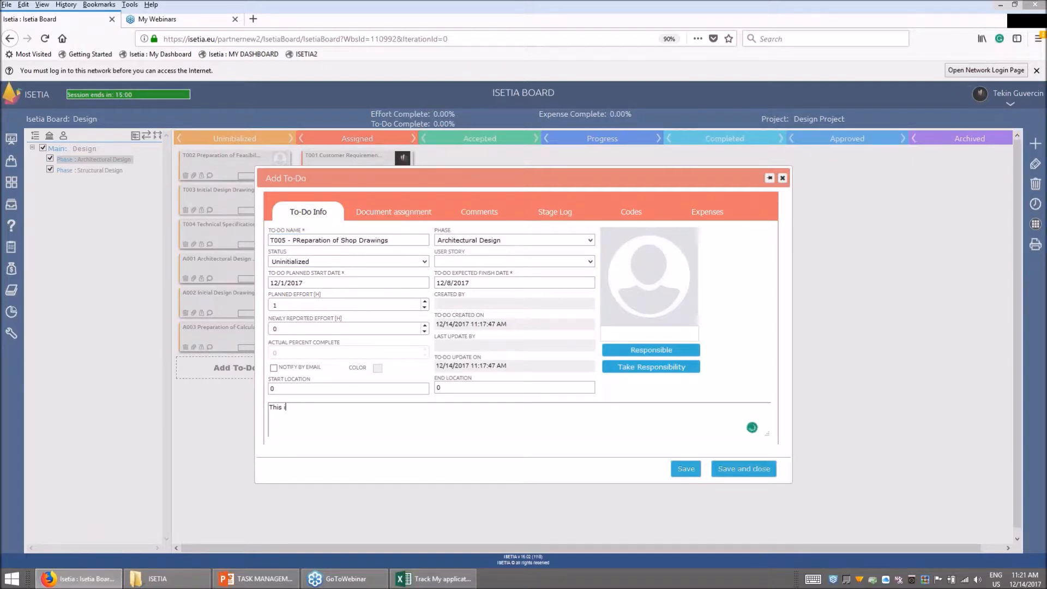
pyautogui.write('s preparation of Shop Drawing of Building ')
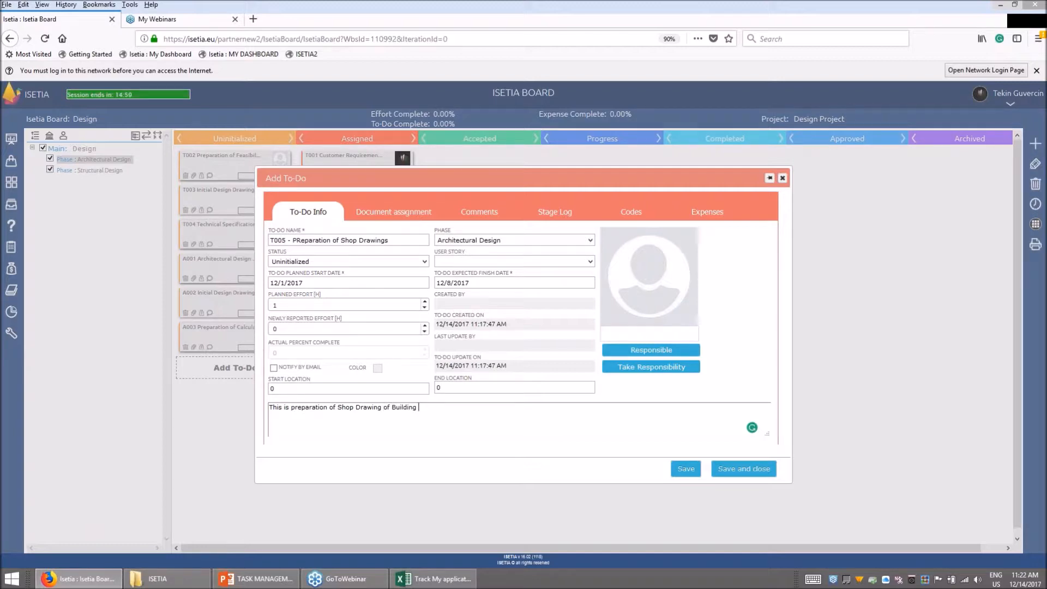
pyautogui.write('1')
# Step: Go through the start and end location fields and set the to-do's planned effort to 50 hours
pyautogui.click(296, 389)
pyautogui.click(464, 393)
pyautogui.press('BackSpace')
pyautogui.click(678, 472)
# Step: Make the first member of the Administrators group responsible for the to-do, and save and close it
pyautogui.click(647, 354)
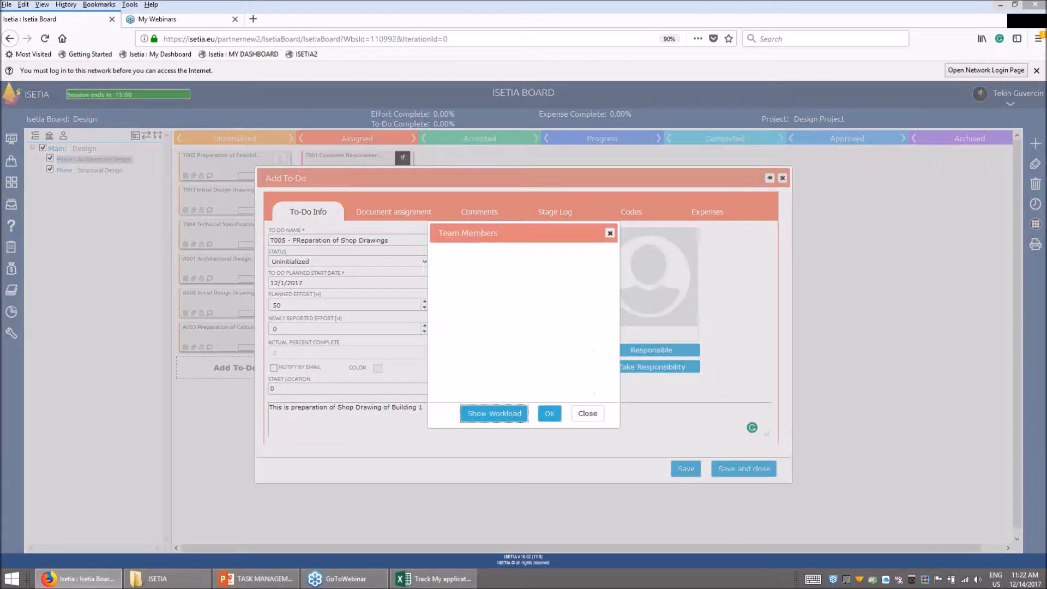
pyautogui.click(447, 308)
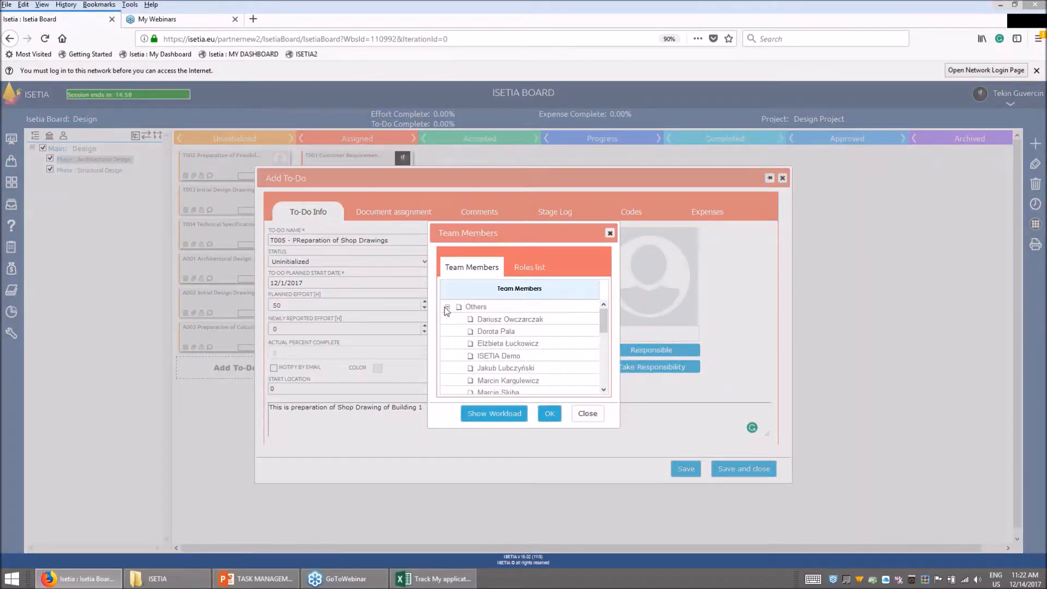
pyautogui.click(447, 307)
pyautogui.click(447, 320)
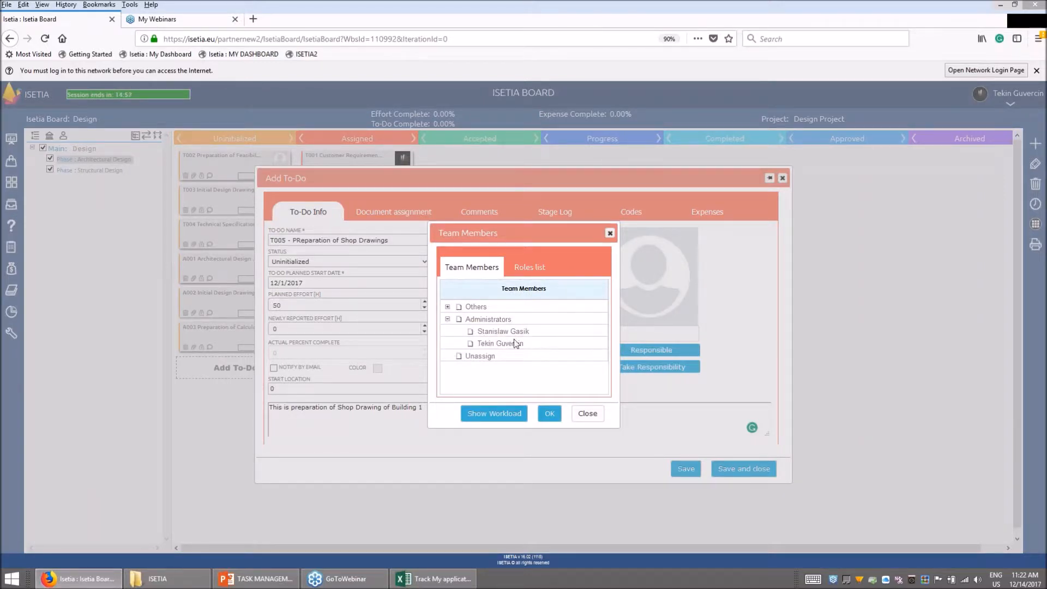
pyautogui.click(499, 332)
pyautogui.click(550, 414)
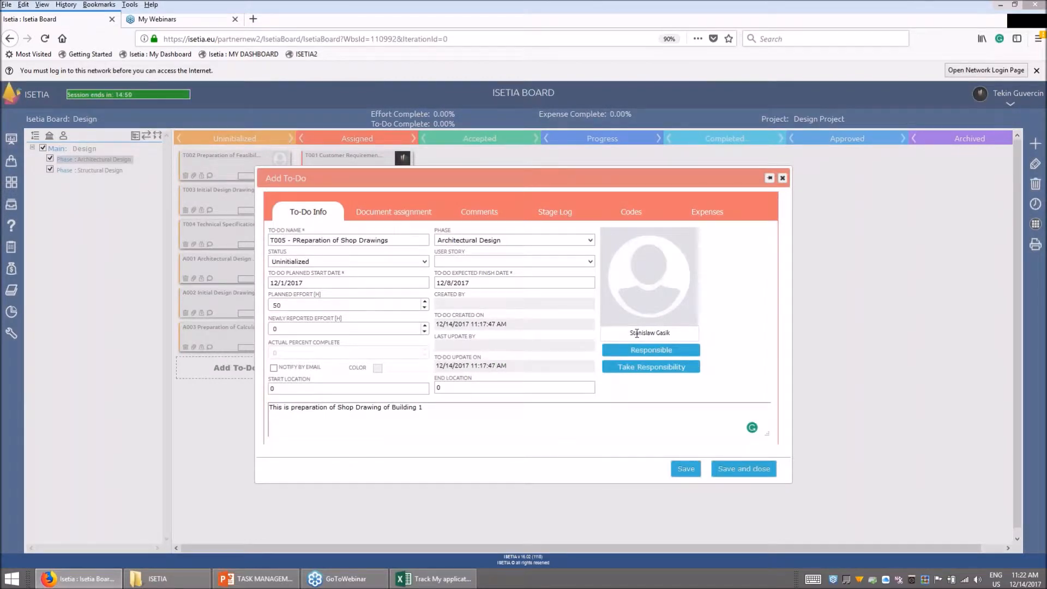
pyautogui.click(743, 469)
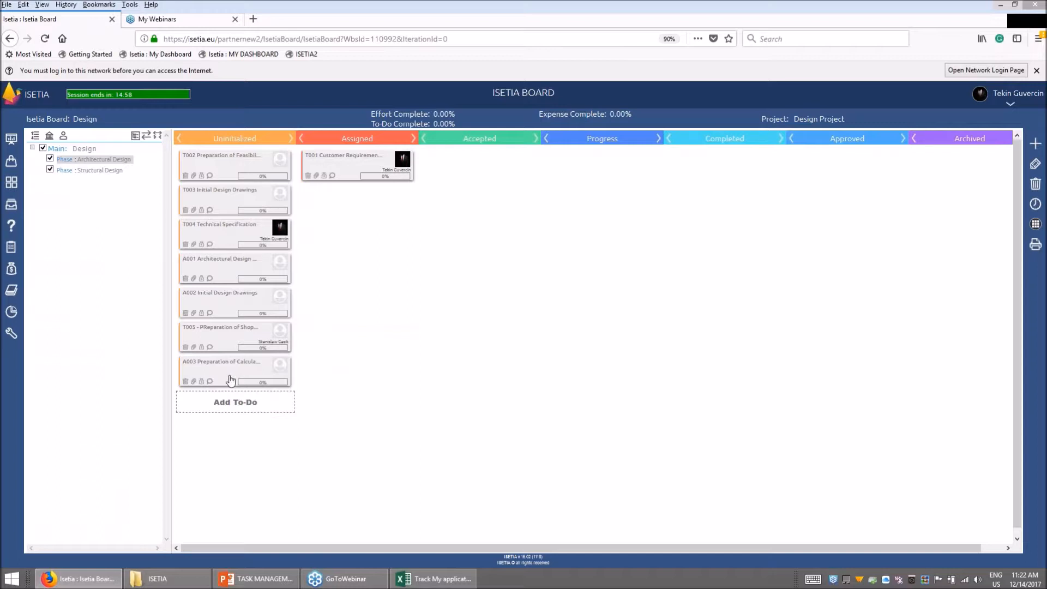
# Step: Review the properties of the T005 to-do on the board and close them
pyautogui.press('ctrl')
pyautogui.doubleClick(230, 341)
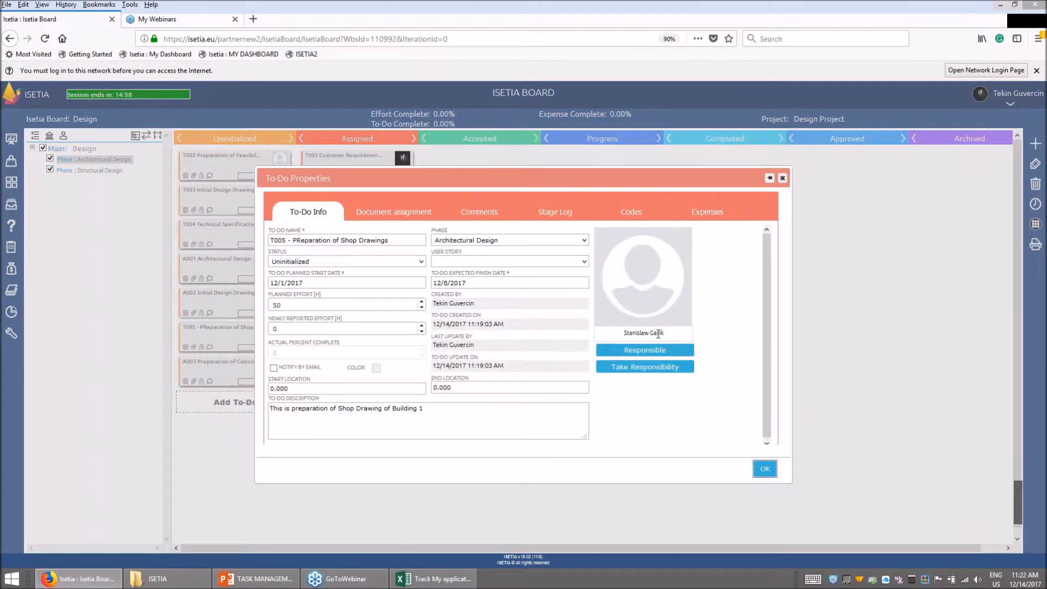
pyautogui.click(765, 468)
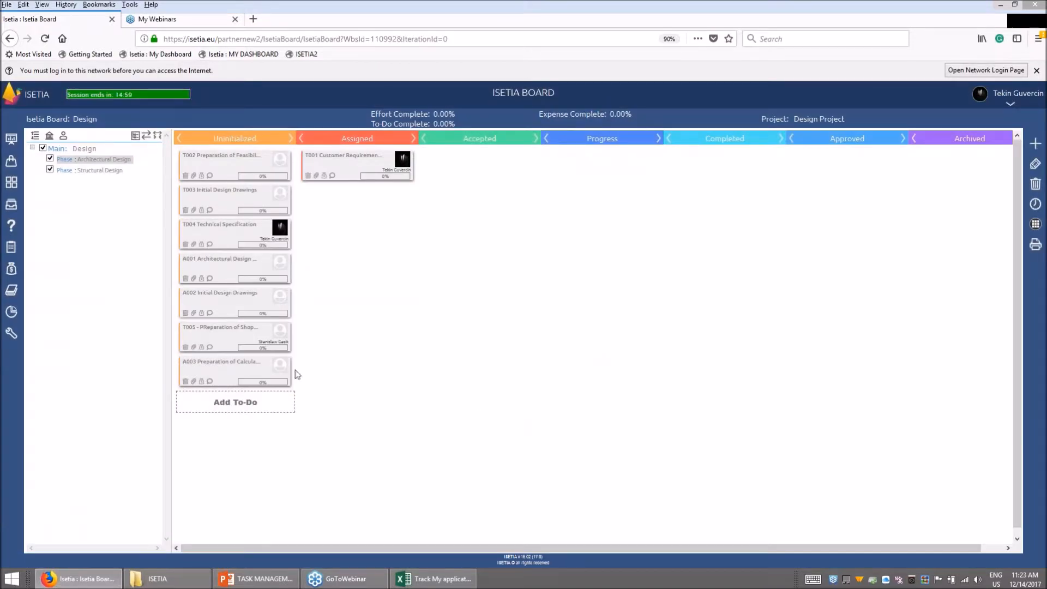
# Step: Move the T005 card from Uninitialized to the Assigned status
pyautogui.moveTo(225, 337); pyautogui.dragTo(335, 202)
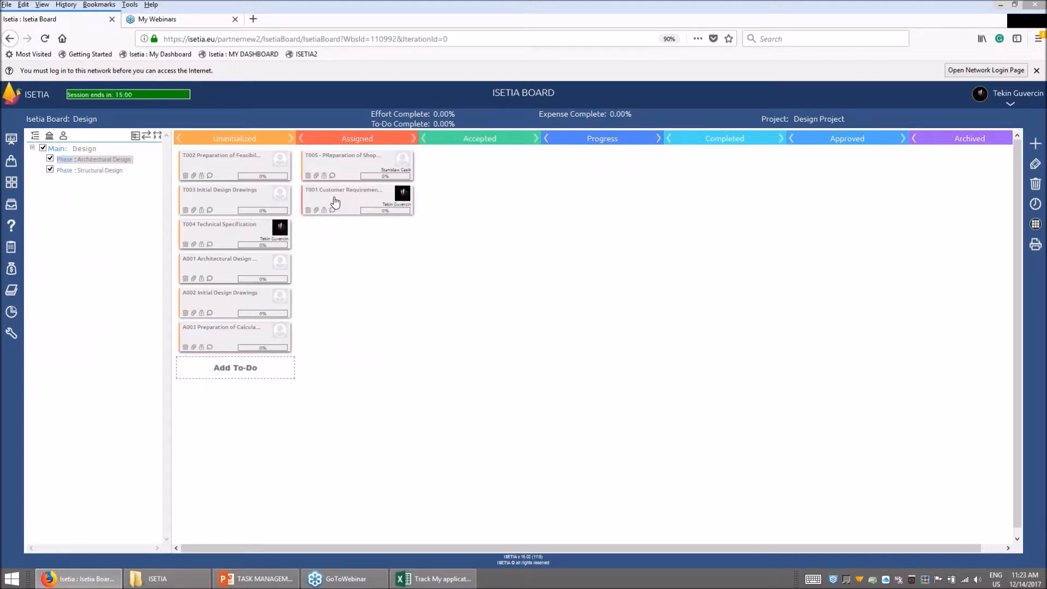
pyautogui.click(357, 165)
pyautogui.press('ctrl')
pyautogui.press('ctrl')
# Step: Add the comment "Please be sure we finish on time. Customer was insisting last meeting changes need to be done ASAP" to T005
pyautogui.doubleClick(363, 169)
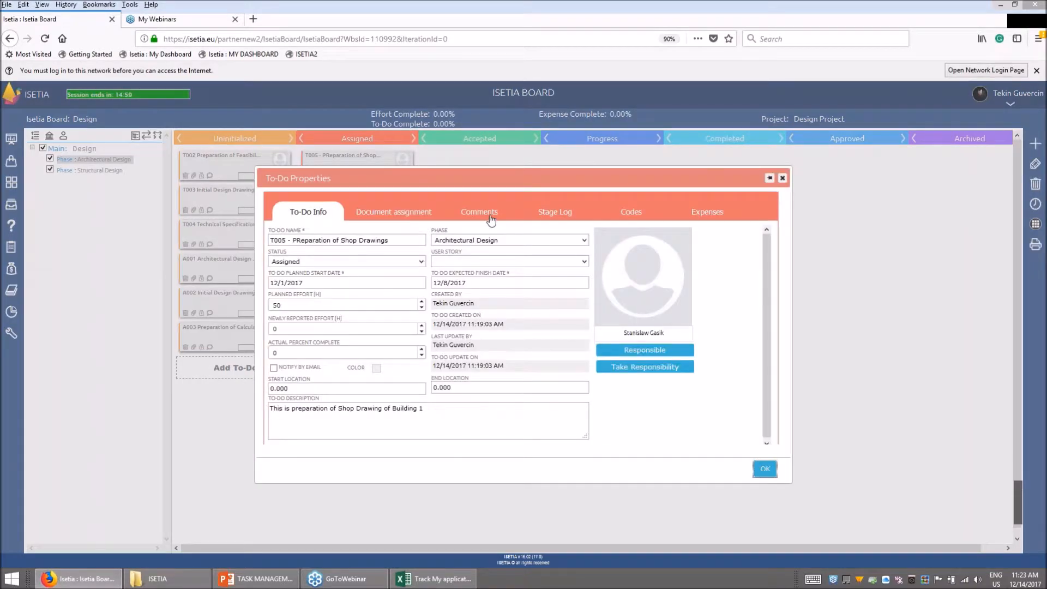
pyautogui.click(491, 220)
pyautogui.click(309, 234)
pyautogui.click(435, 297)
pyautogui.write('Please be sure we finish on time')
pyautogui.press('BackSpace')
pyautogui.write('me. Customer was i')
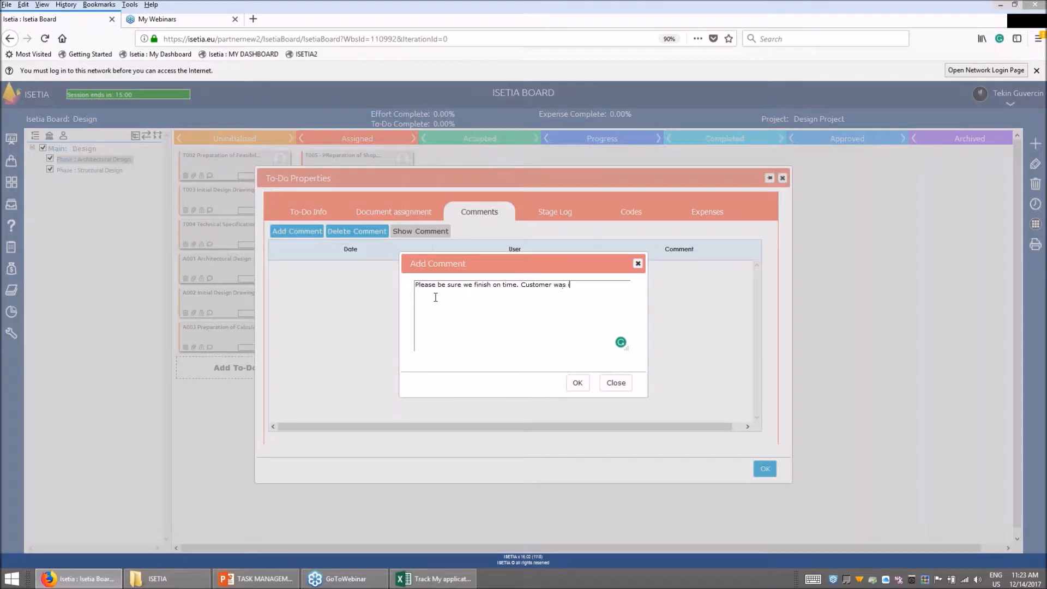
pyautogui.write('nsisting last meeting changes need to be done ASAP')
pyautogui.click(578, 382)
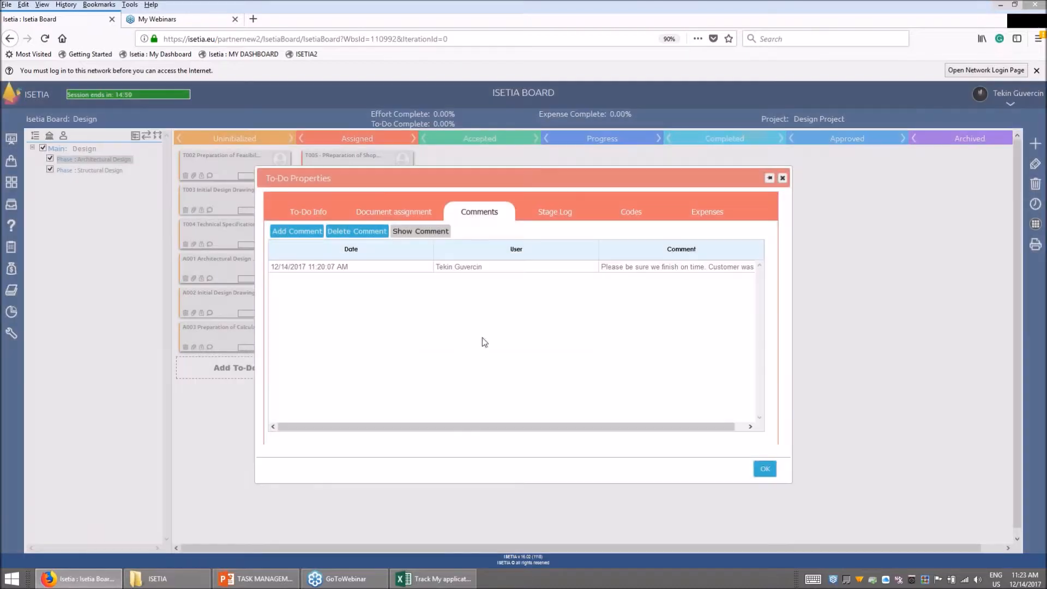
pyautogui.click(371, 271)
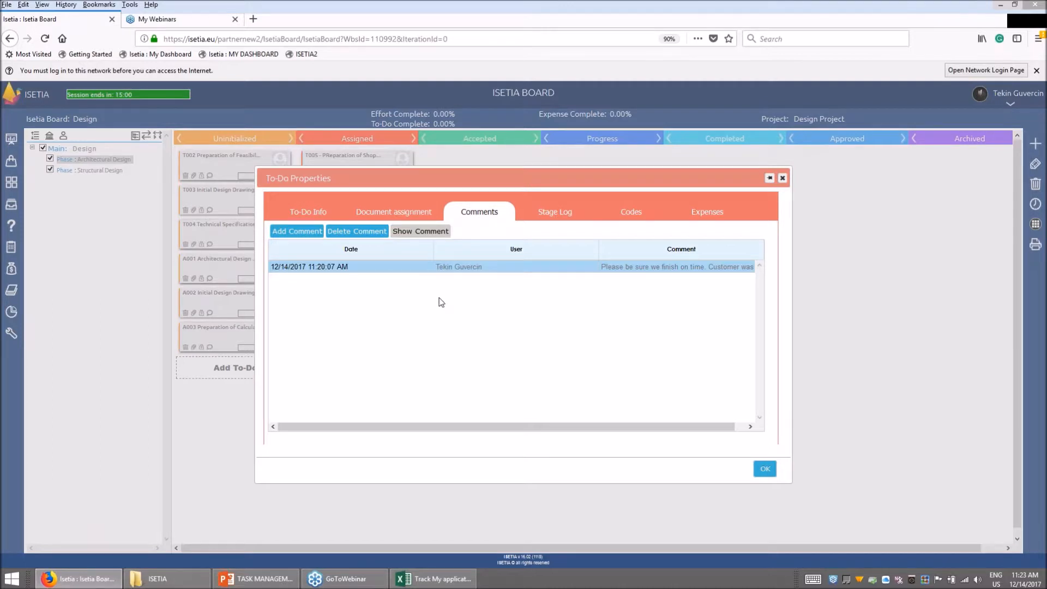
pyautogui.click(765, 470)
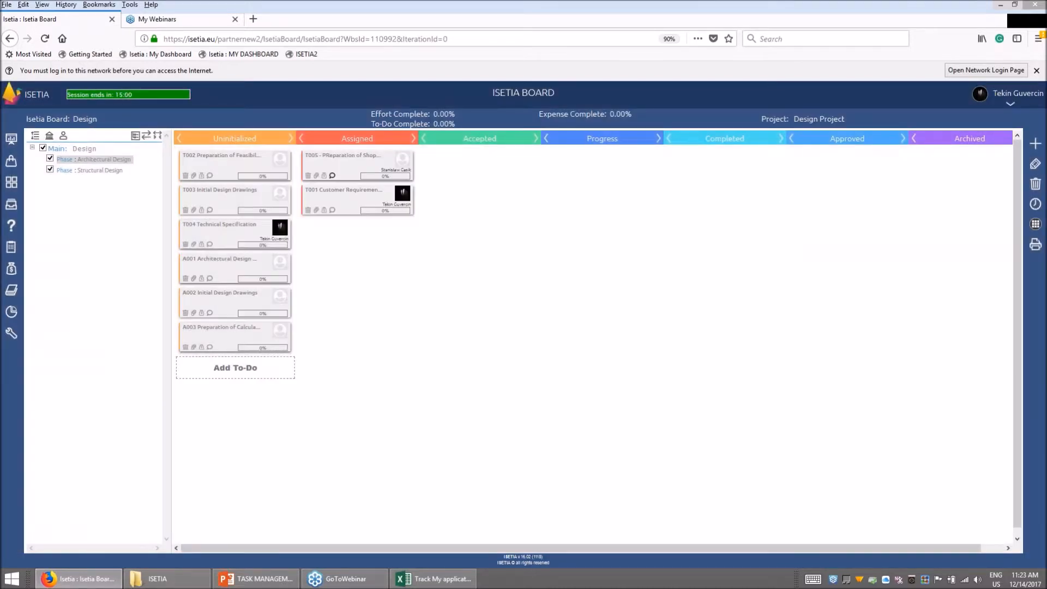
# Step: Point out the comment marker on the T005 card and the signed-in user's account
pyautogui.click(333, 175)
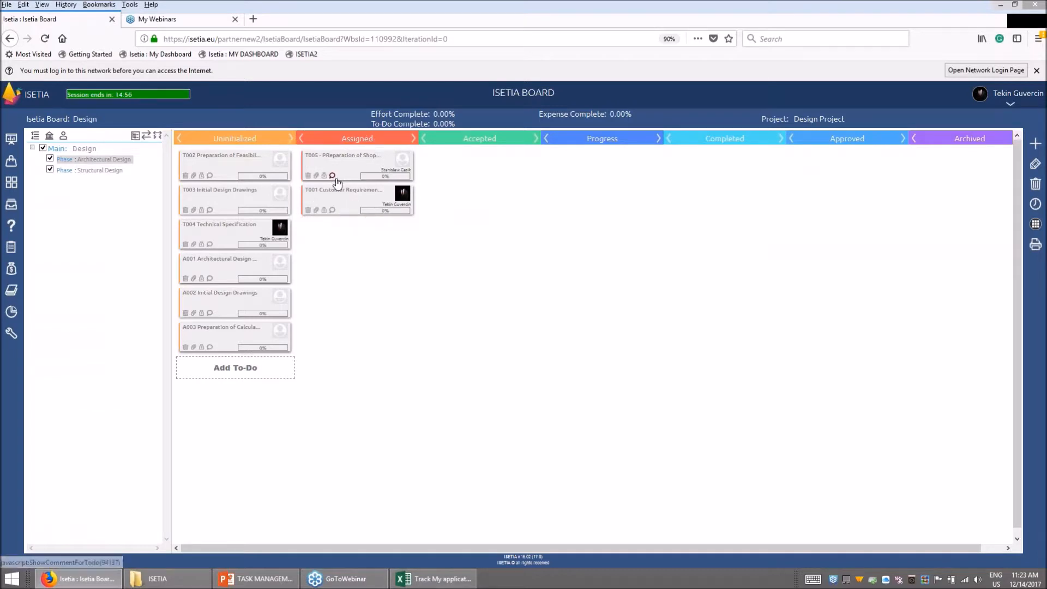
pyautogui.moveTo(337, 180)
pyautogui.mouseDown()
pyautogui.moveTo(342, 170)
pyautogui.moveTo(338, 207)
pyautogui.moveTo(370, 236)
pyautogui.moveTo(386, 236)
pyautogui.moveTo(334, 164)
pyautogui.mouseUp()
pyautogui.click(1006, 96)
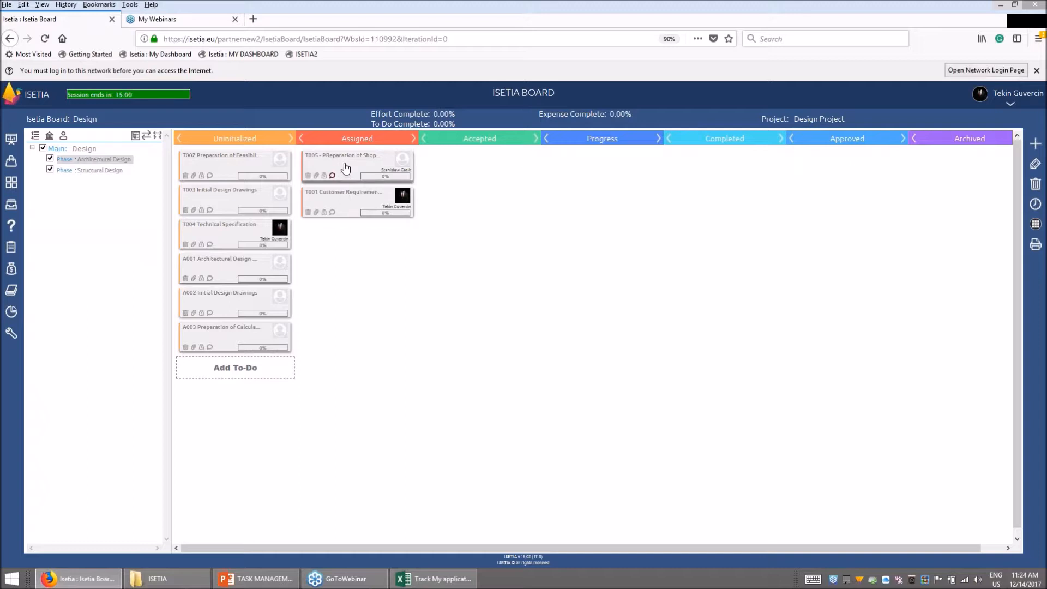
# Step: Move the T005 card through Accepted into Progress and set its actual percent complete to 25
pyautogui.moveTo(345, 169); pyautogui.dragTo(452, 170)
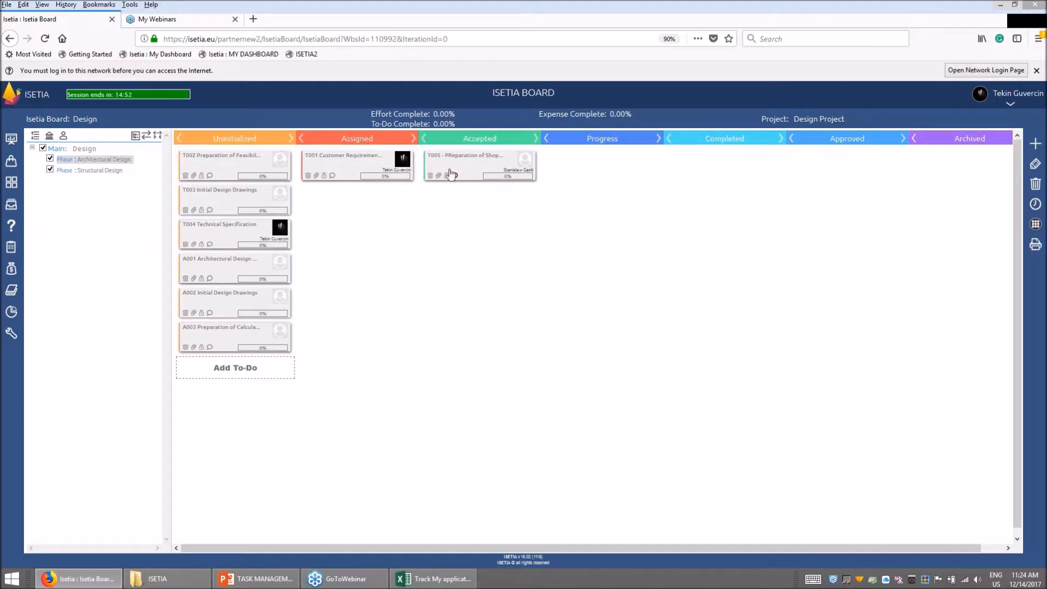
pyautogui.moveTo(468, 180); pyautogui.dragTo(571, 168)
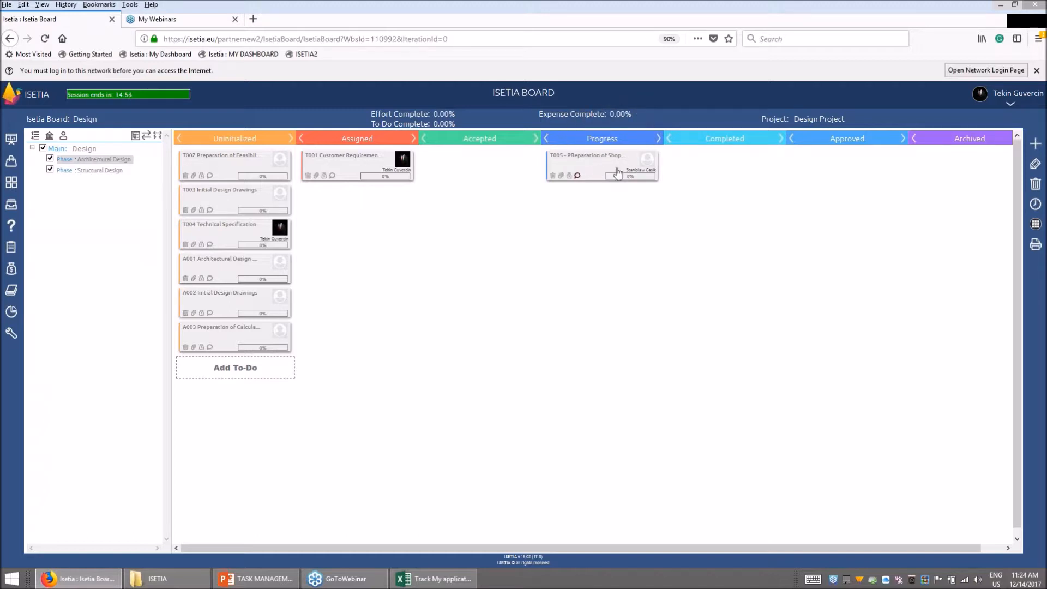
pyautogui.doubleClick(596, 163)
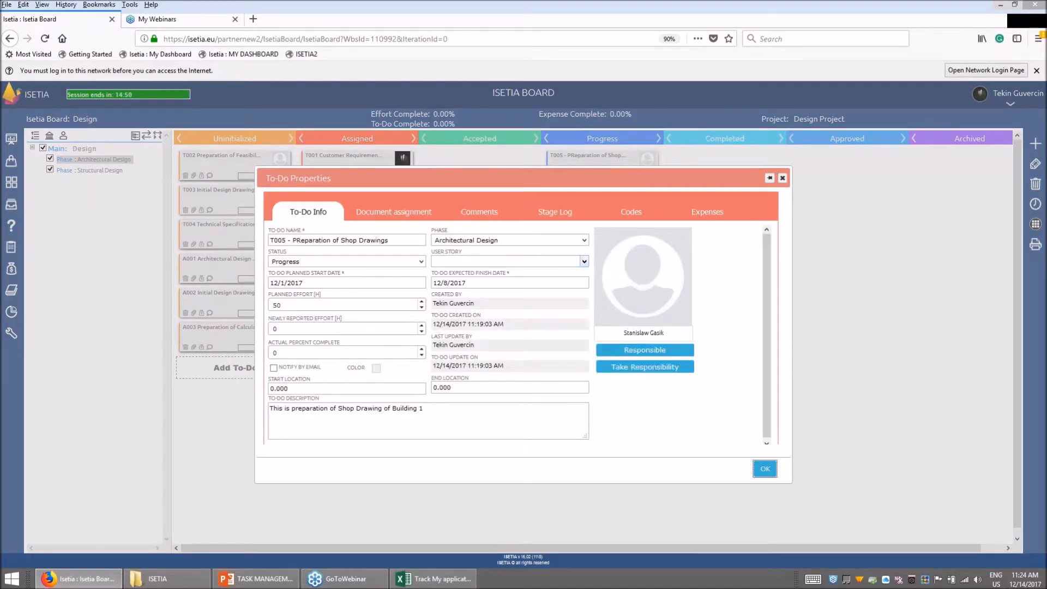
pyautogui.click(294, 352)
pyautogui.write('25')
pyautogui.click(765, 469)
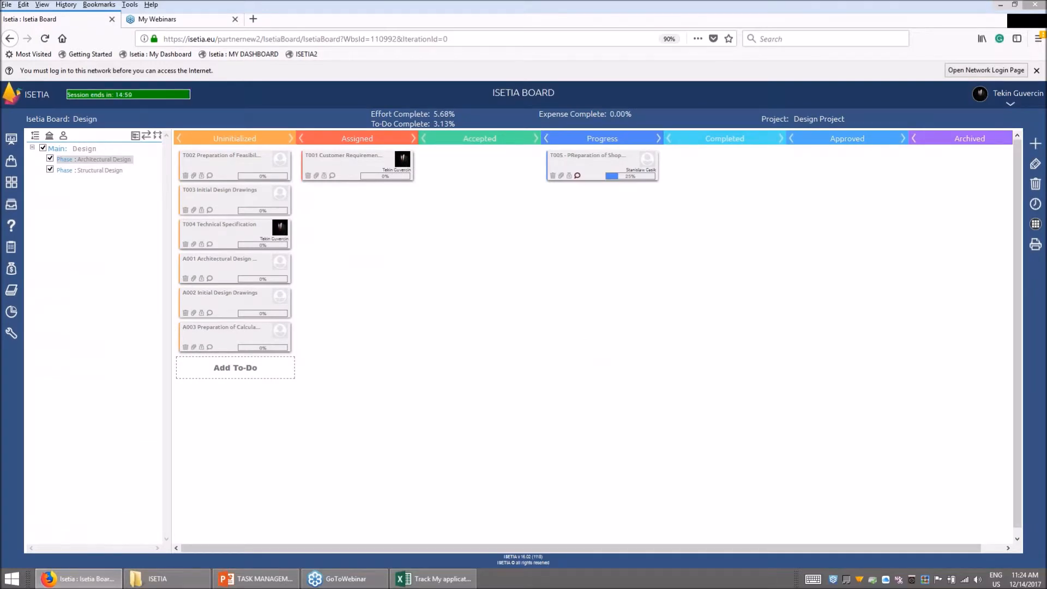
# Step: Examine the board's Effort Complete and To-Do Complete figures against the T005 progress bar and the other cards
pyautogui.click(615, 182)
pyautogui.moveTo(449, 114); pyautogui.dragTo(381, 114)
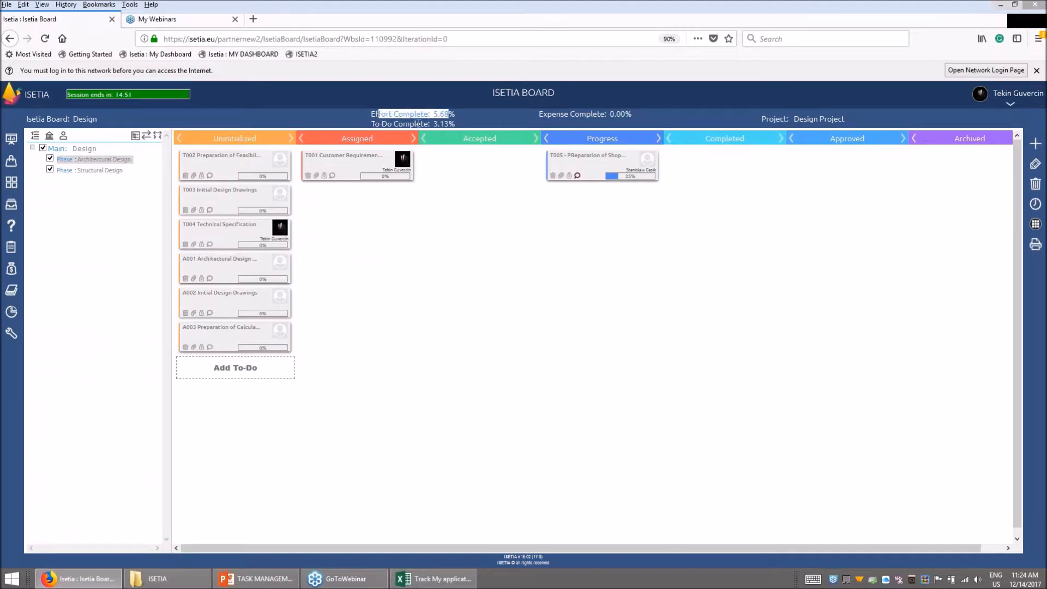
pyautogui.moveTo(449, 124); pyautogui.dragTo(374, 124)
pyautogui.click(454, 240)
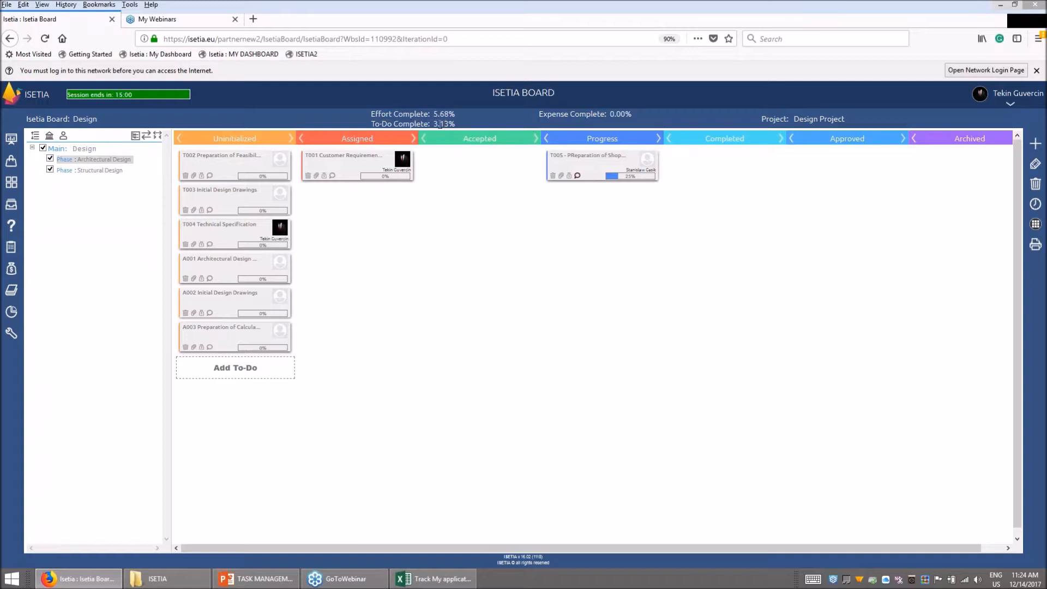
pyautogui.click(262, 165)
pyautogui.moveTo(450, 122); pyautogui.dragTo(426, 126)
pyautogui.click(455, 241)
pyautogui.click(618, 179)
pyautogui.click(384, 124)
pyautogui.click(396, 164)
pyautogui.click(251, 199)
pyautogui.moveTo(393, 119); pyautogui.dragTo(397, 119)
pyautogui.click(430, 305)
# Step: Raise the actual percent complete of T005 to 75
pyautogui.doubleClick(612, 167)
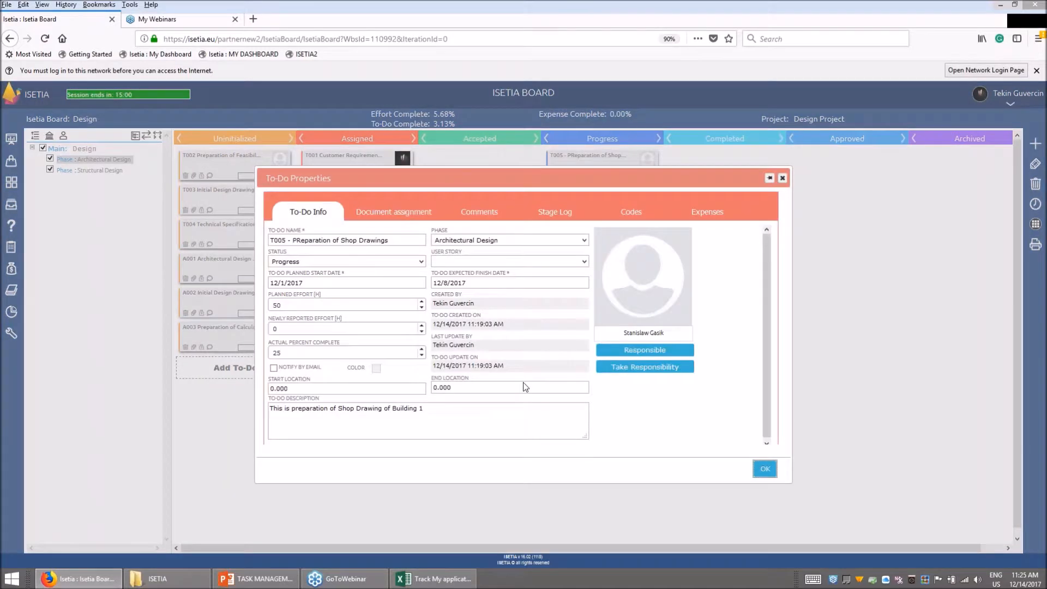
pyautogui.moveTo(309, 357); pyautogui.dragTo(236, 357)
pyautogui.write('75')
pyautogui.click(765, 469)
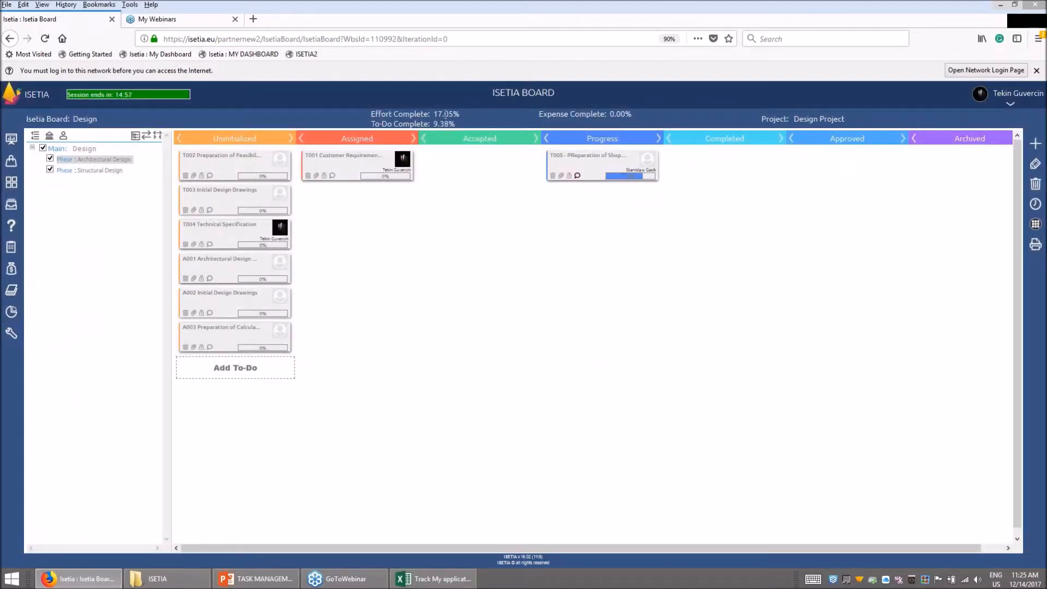
# Step: Check the Effort Complete figure and select the Structural Design and Architectural Design phases in turn
pyautogui.click(446, 120)
pyautogui.click(110, 170)
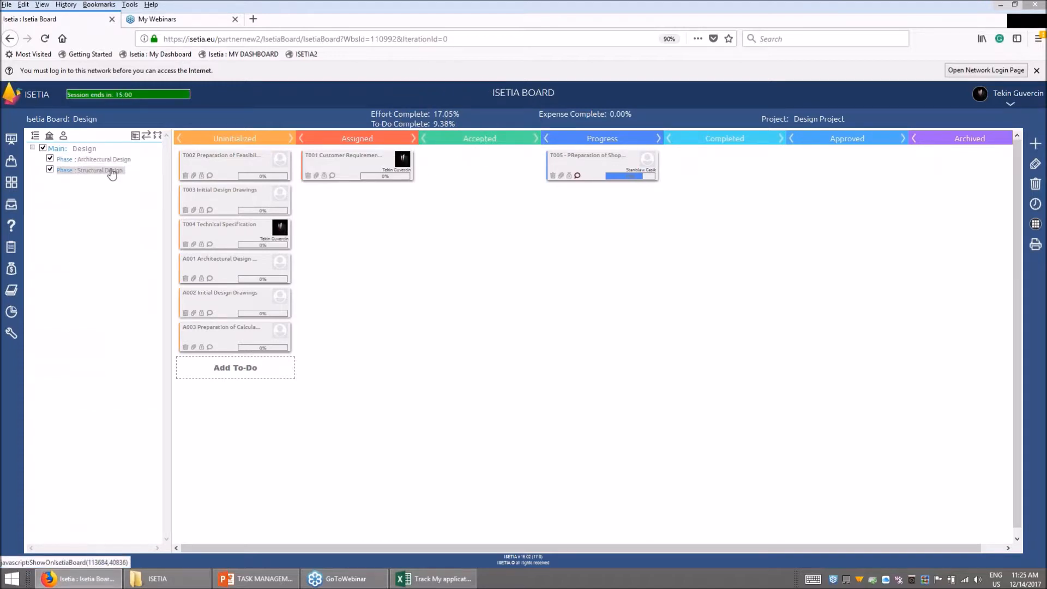
pyautogui.click(111, 160)
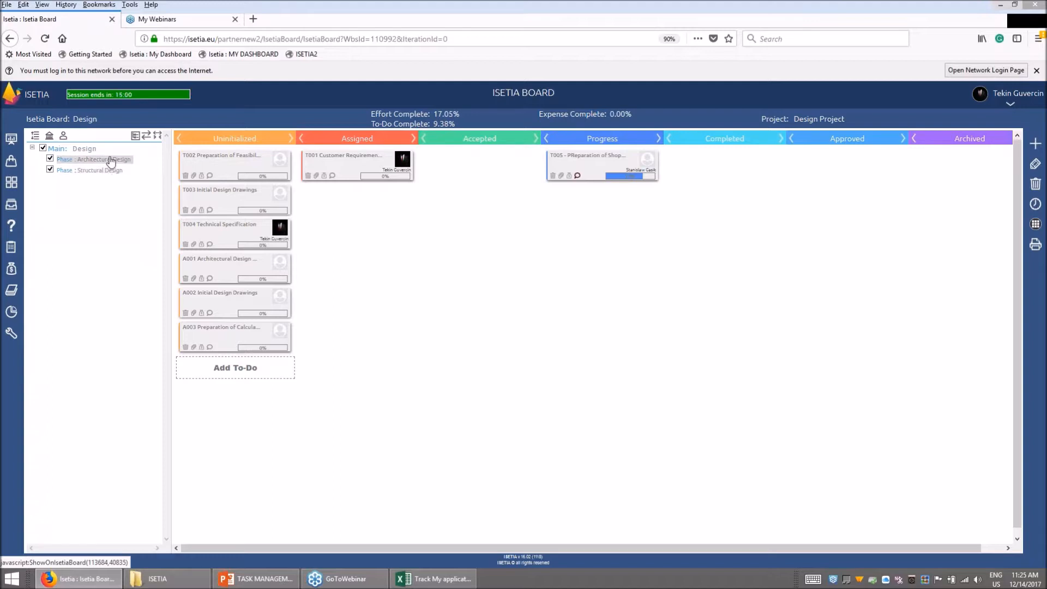
# Step: Set the actual percent complete of T005 to 100 in its properties
pyautogui.doubleClick(594, 163)
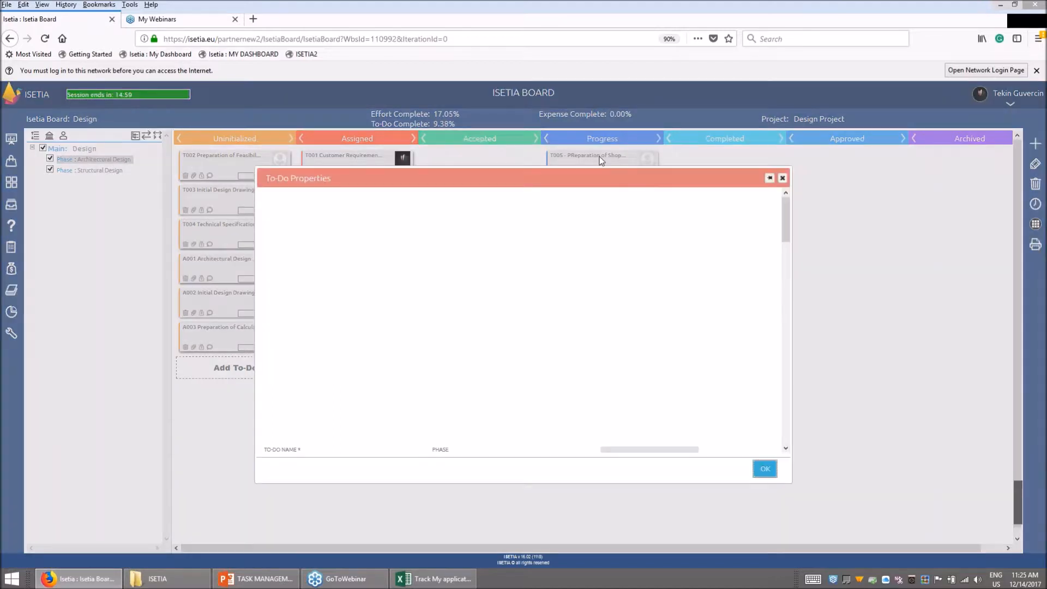
pyautogui.doubleClick(276, 353)
pyautogui.write('100')
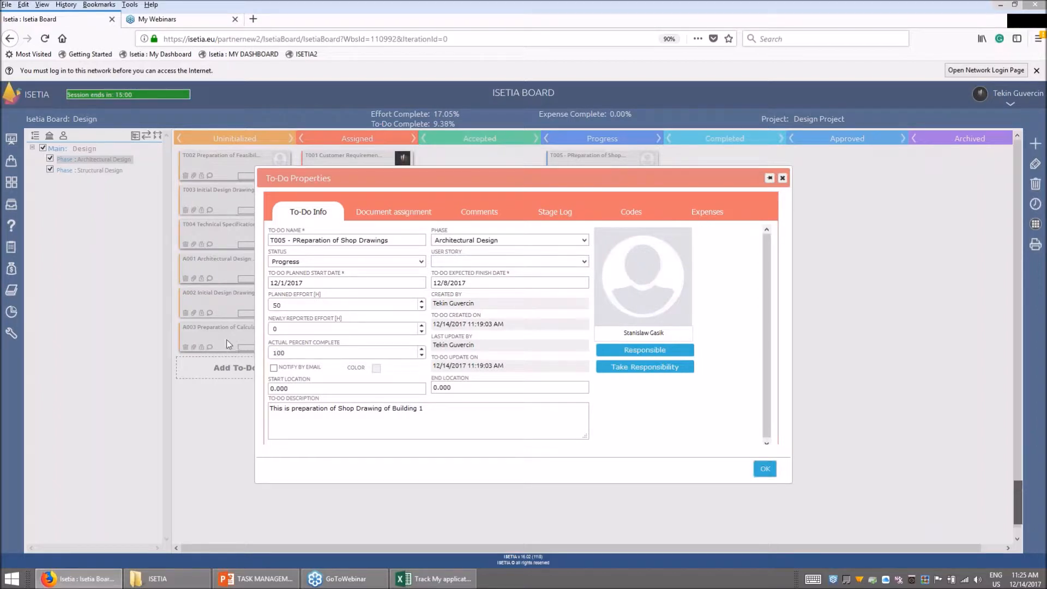
pyautogui.click(336, 408)
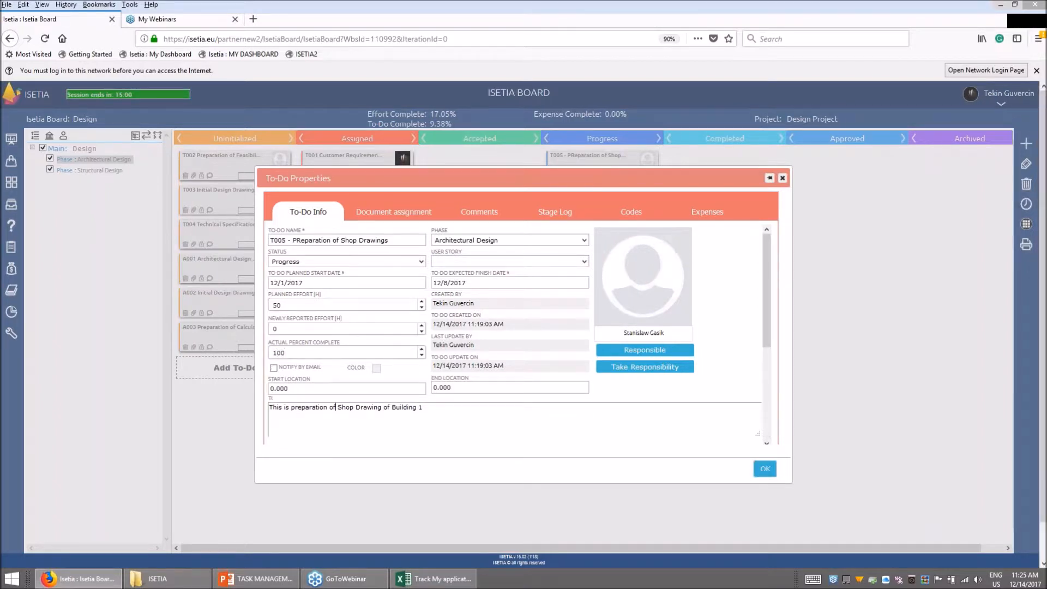
# Step: Attach the desktop PDF "V4 Time Chainage PDP's DPS Rev 4_20Jan2014" to to-do T005 as an assigned document
pyautogui.click(410, 216)
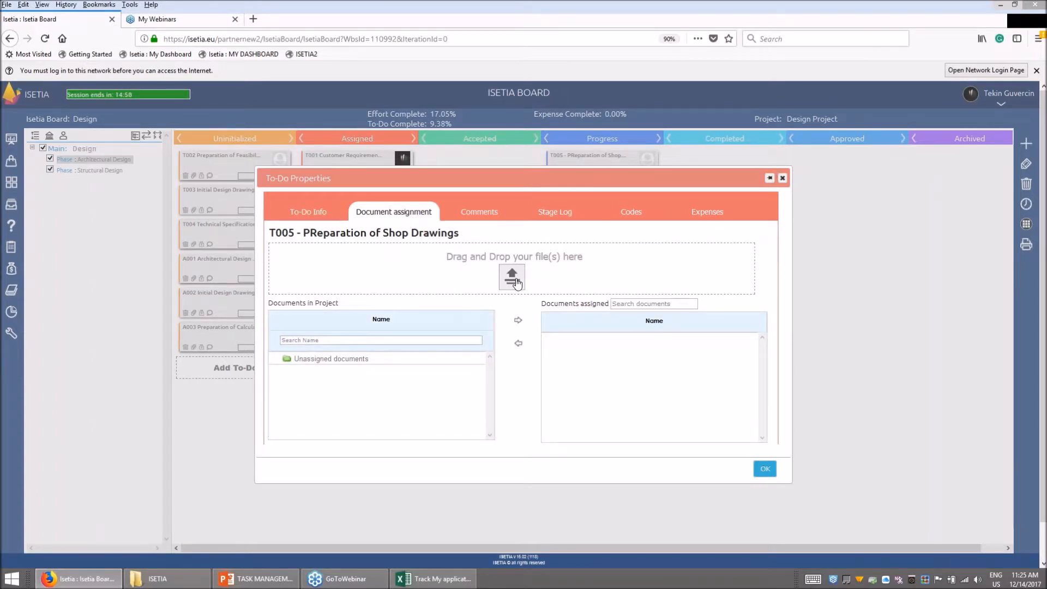
pyautogui.click(517, 283)
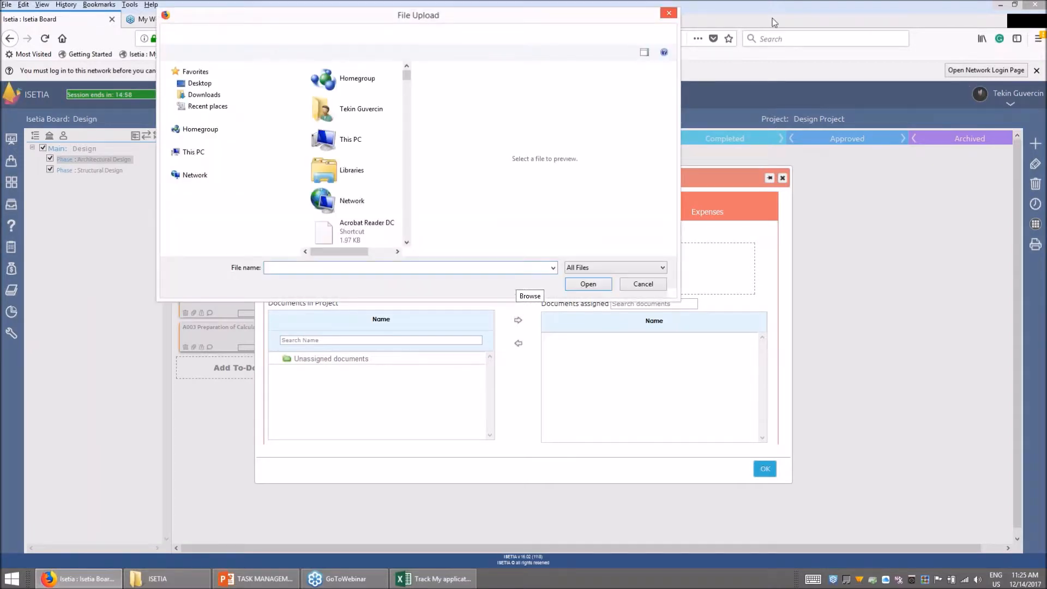
pyautogui.click(668, 13)
pyautogui.click(1014, 7)
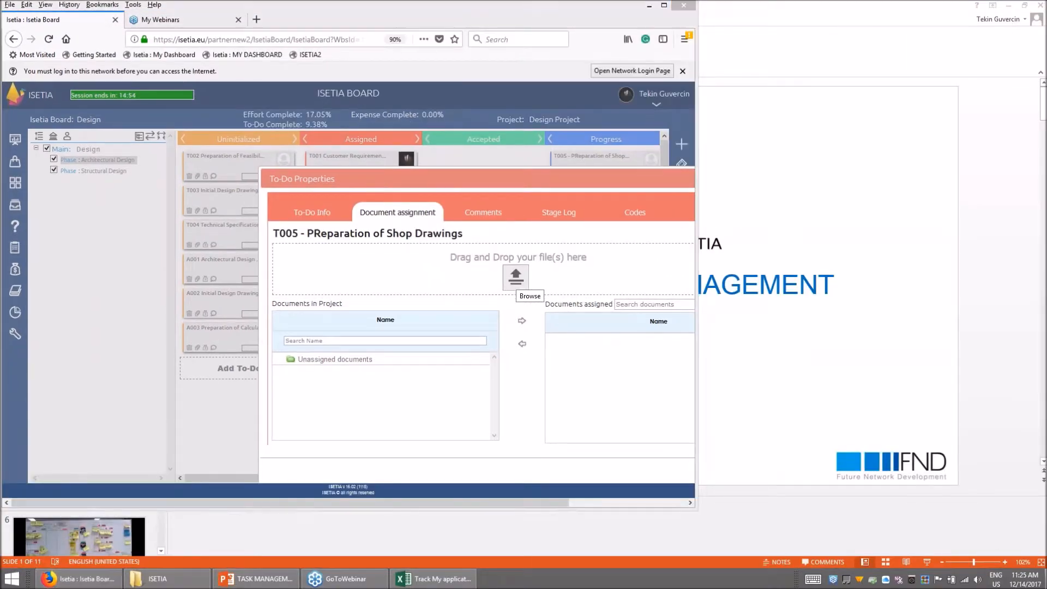
pyautogui.click(1046, 583)
pyautogui.click(1004, 349)
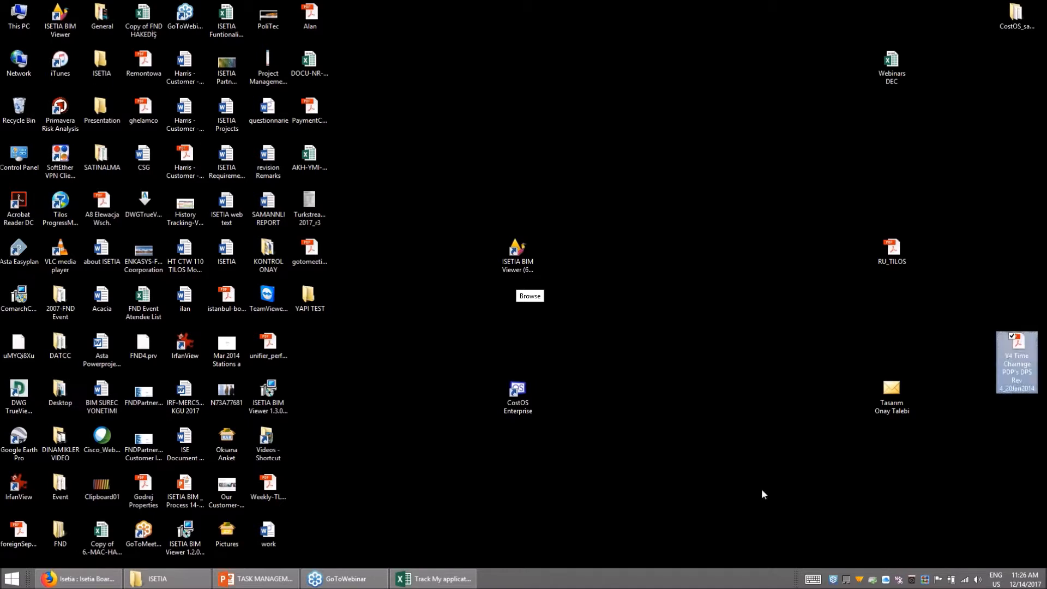
pyautogui.click(107, 583)
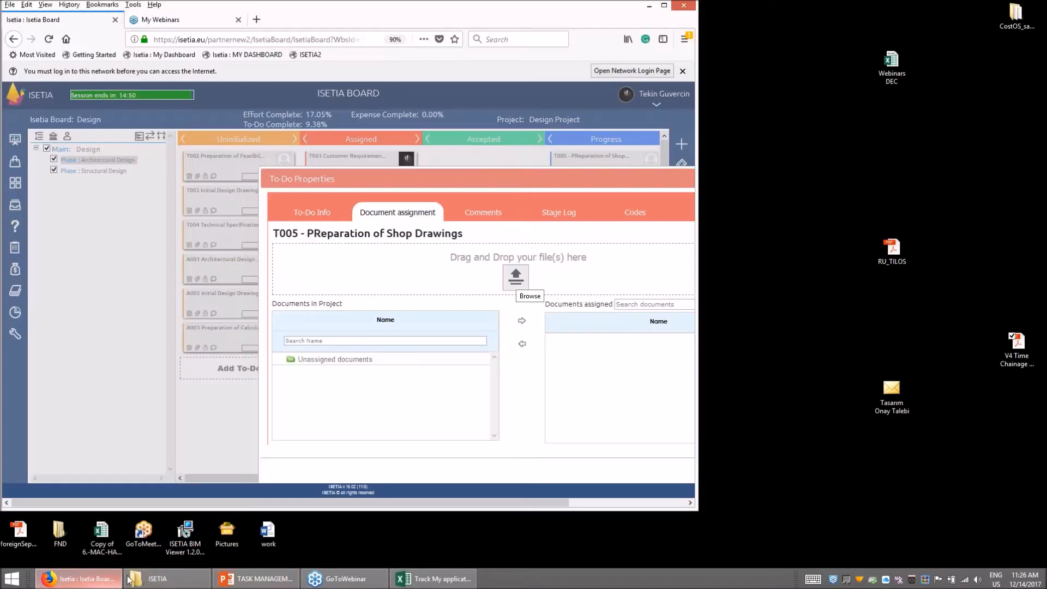
pyautogui.click(1012, 346)
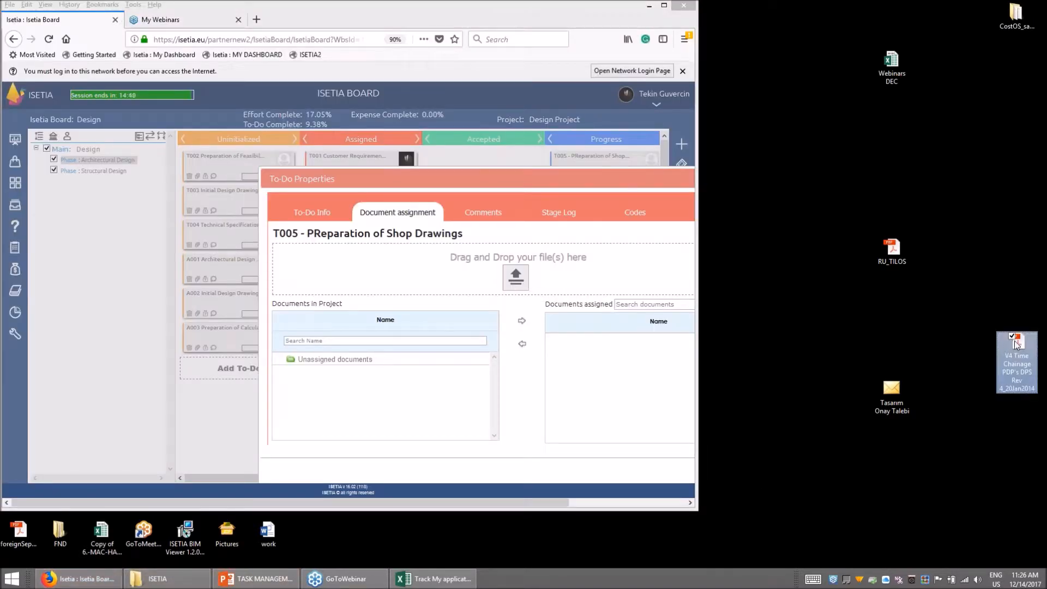
pyautogui.moveTo(1023, 349); pyautogui.dragTo(518, 265)
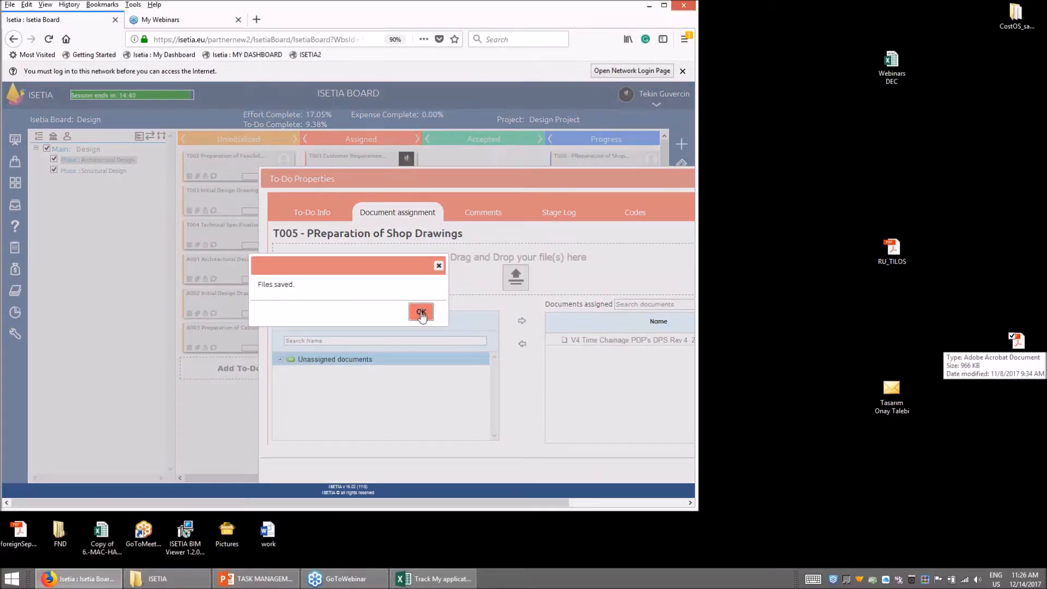
pyautogui.click(421, 311)
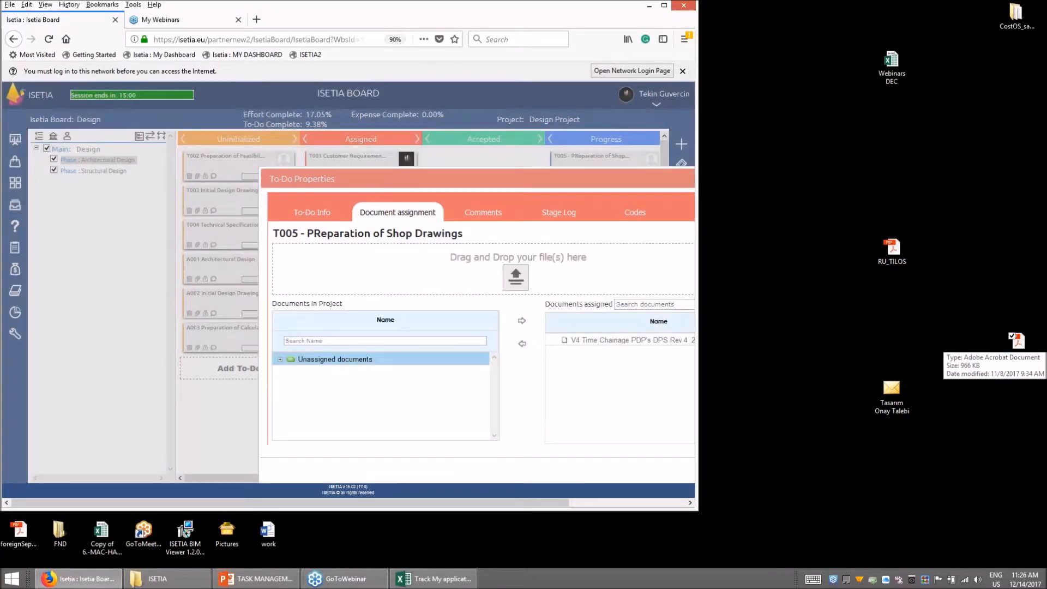
# Step: Save the properties of T005 with the assigned PDF and move its card to the Completed status
pyautogui.click(664, 5)
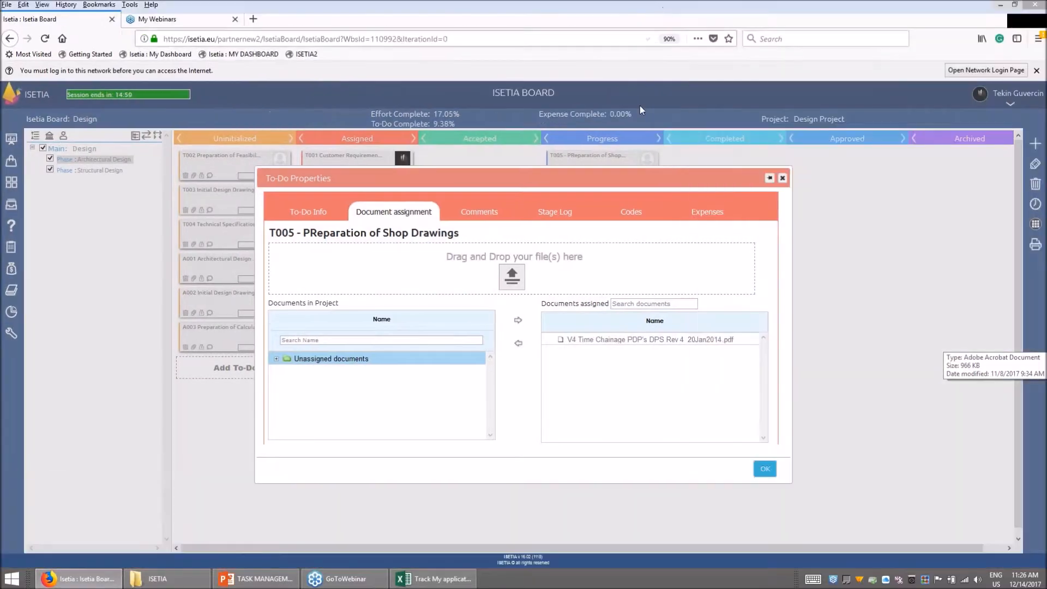
pyautogui.click(669, 340)
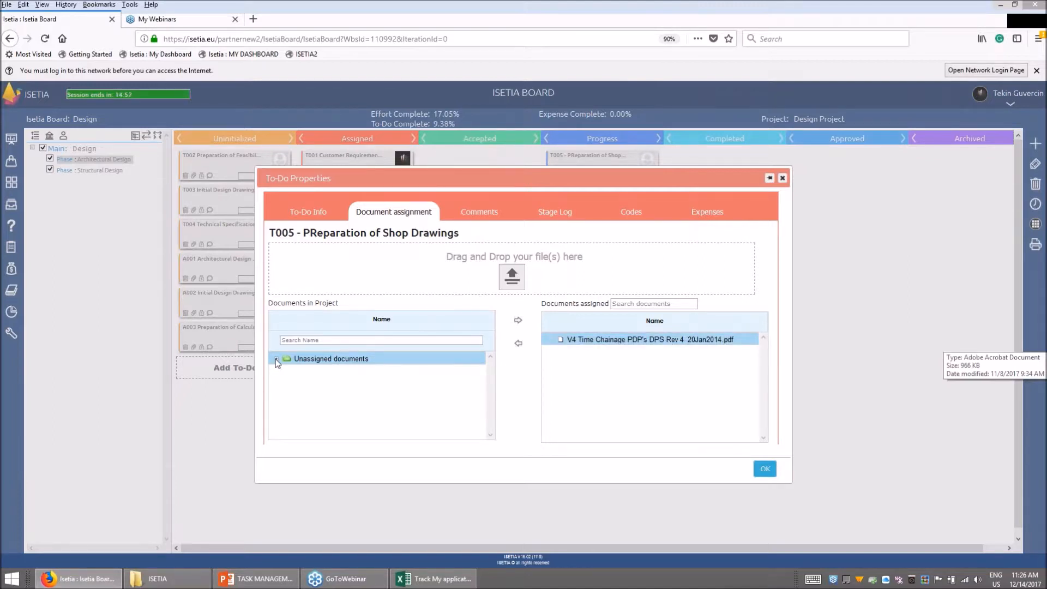
pyautogui.click(765, 470)
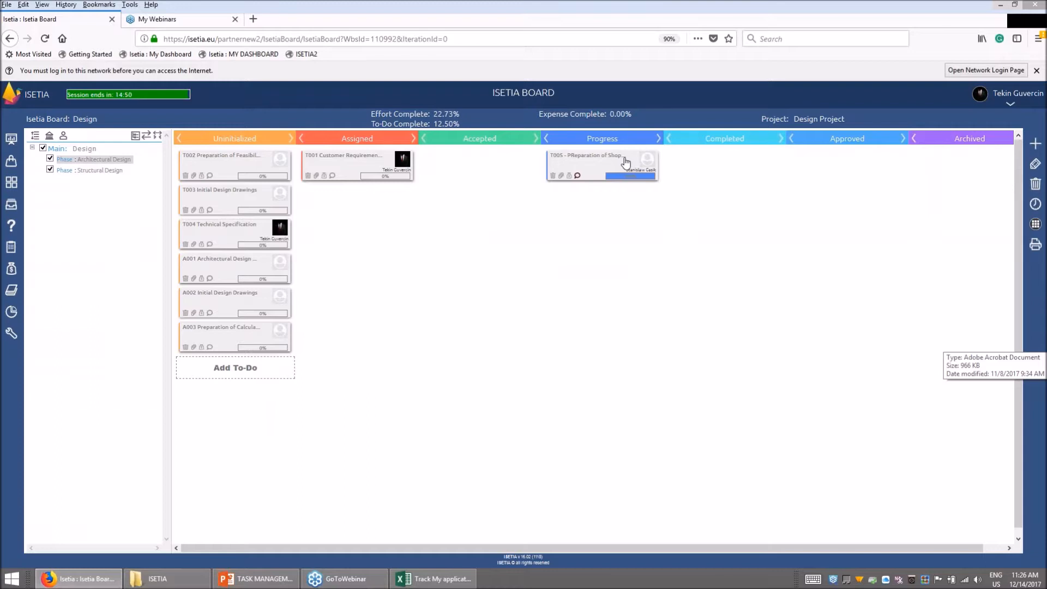
pyautogui.moveTo(626, 163); pyautogui.dragTo(732, 165)
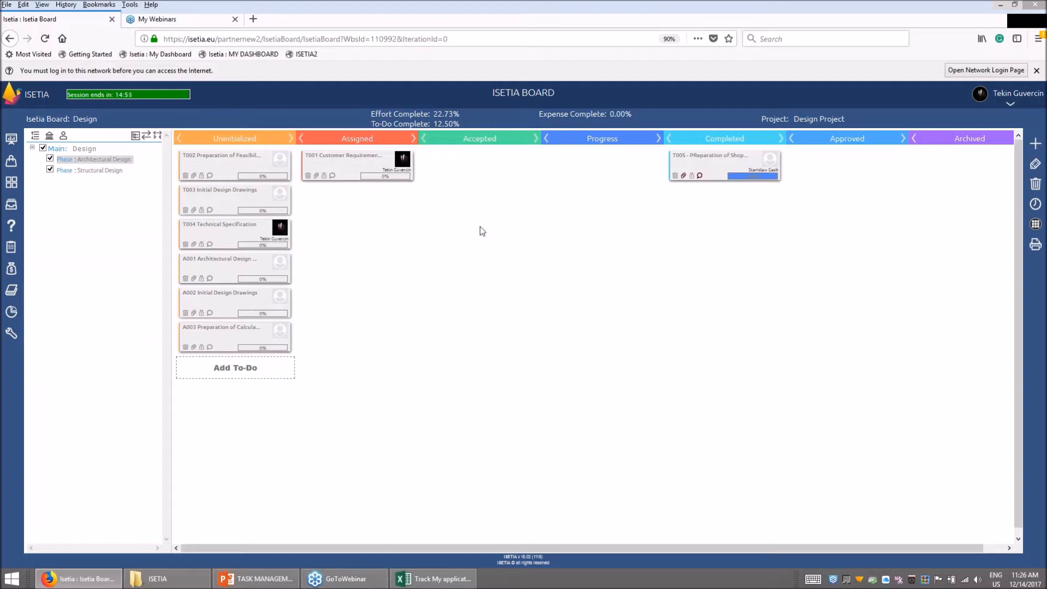
# Step: Move T003 Initial Design Drawings through Assigned to Accepted, and A001 Architectural Design to Assigned
pyautogui.moveTo(252, 199); pyautogui.dragTo(474, 160)
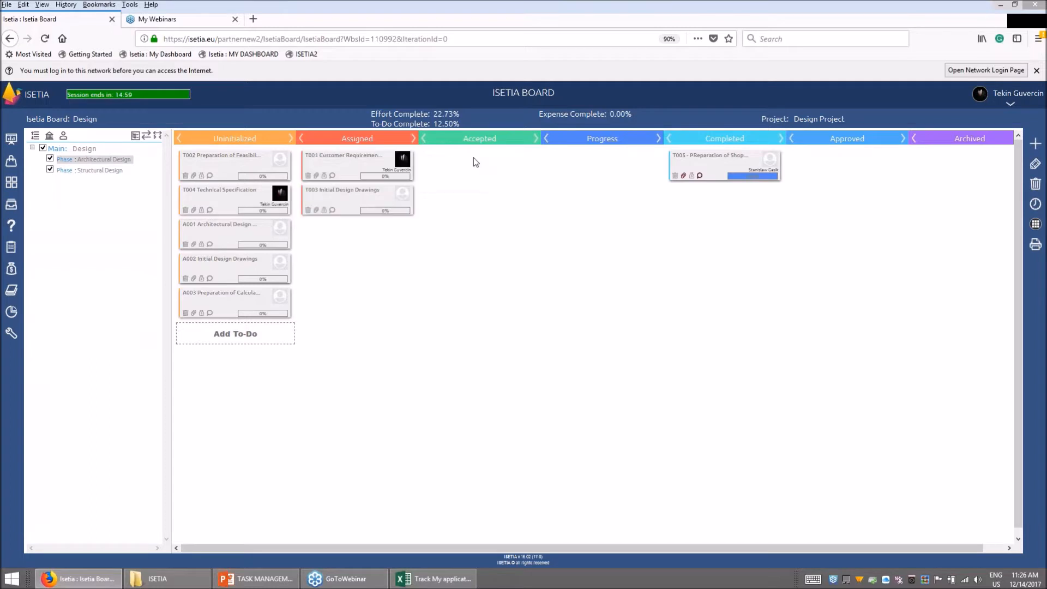
pyautogui.moveTo(363, 198); pyautogui.dragTo(467, 169)
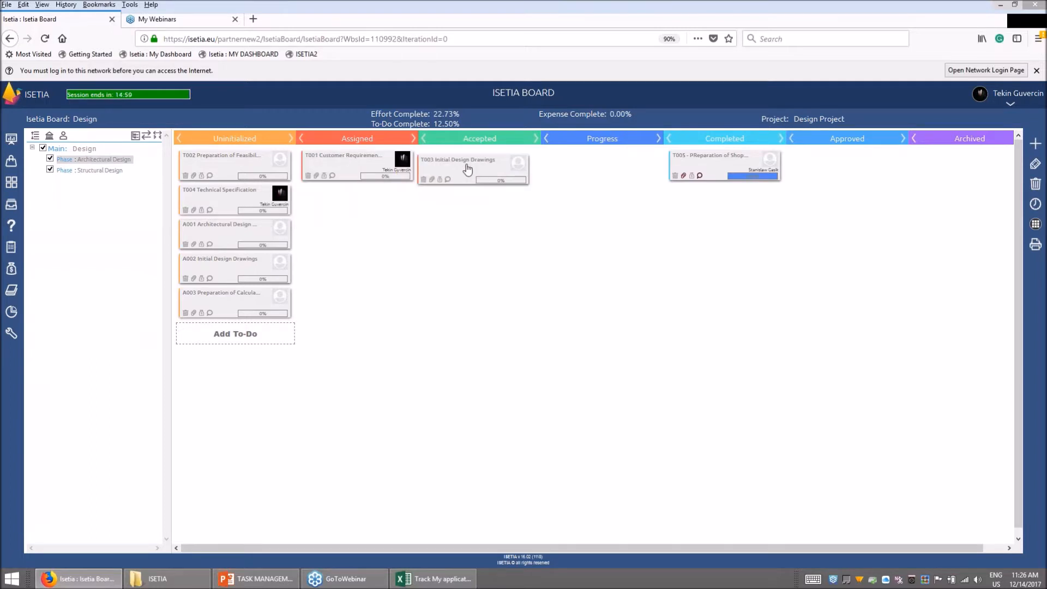
pyautogui.moveTo(257, 236); pyautogui.dragTo(385, 199)
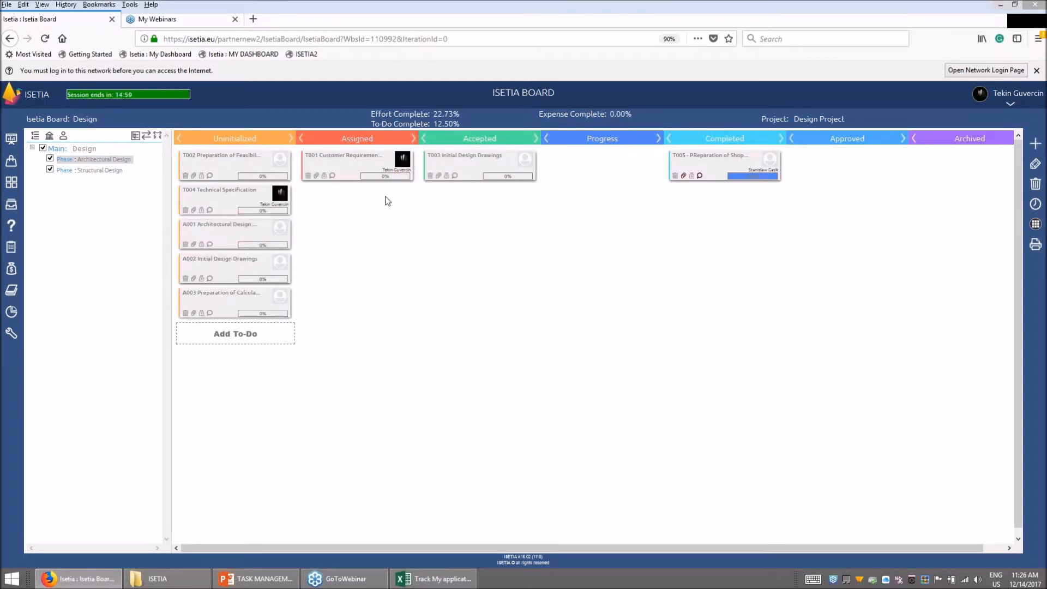
pyautogui.moveTo(249, 234); pyautogui.dragTo(356, 214)
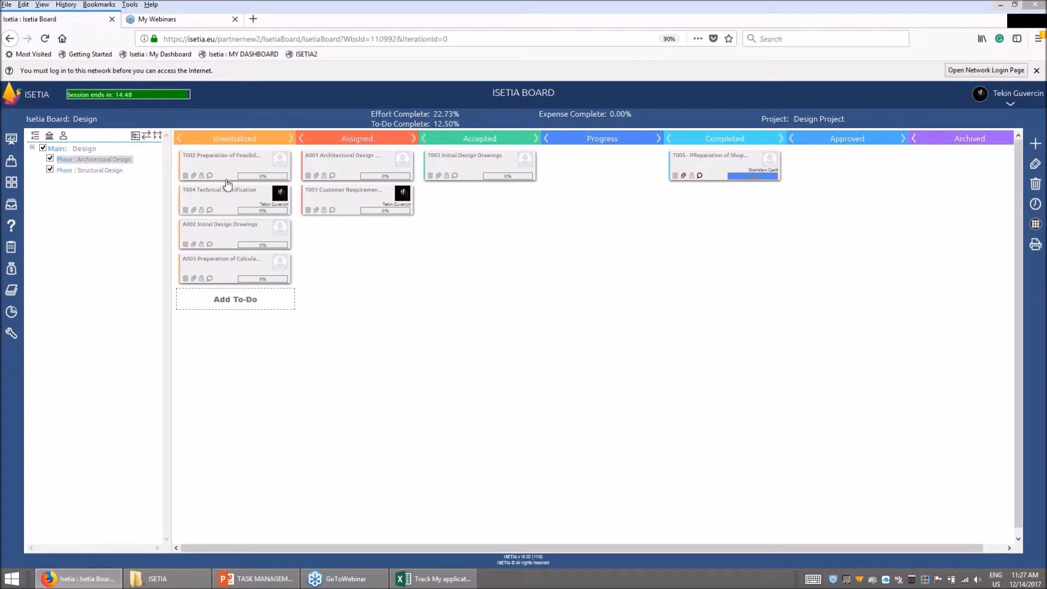
# Step: Collapse all status columns to view their to-do counts, and briefly expand the Completed column
pyautogui.click(156, 140)
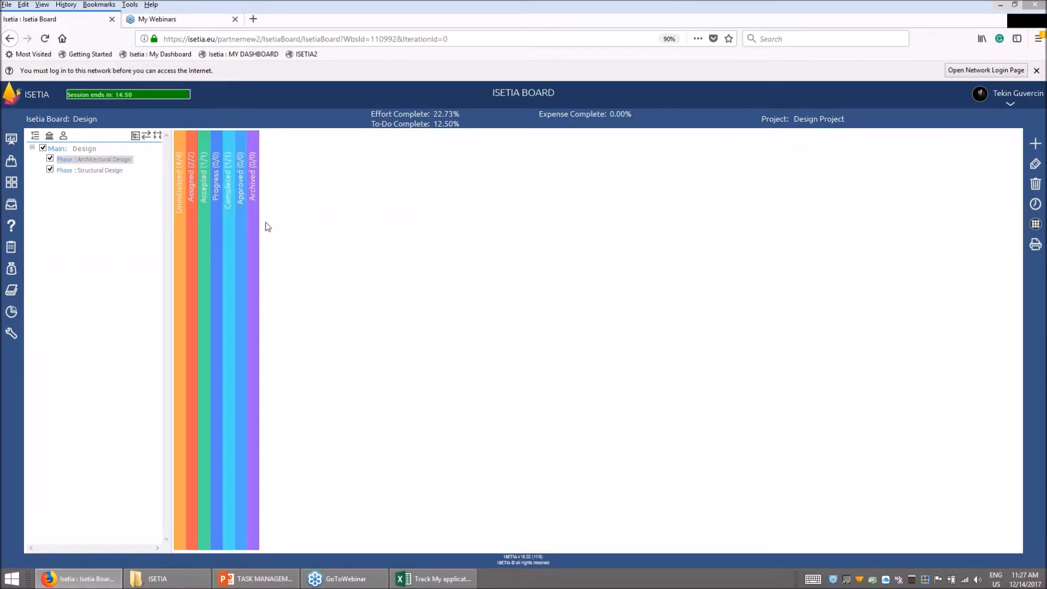
pyautogui.click(184, 168)
pyautogui.press('ctrl')
pyautogui.press('ctrl')
pyautogui.press('ctrl')
pyautogui.press('ctrl')
pyautogui.press('ctrl')
pyautogui.press('ctrl')
pyautogui.click(229, 209)
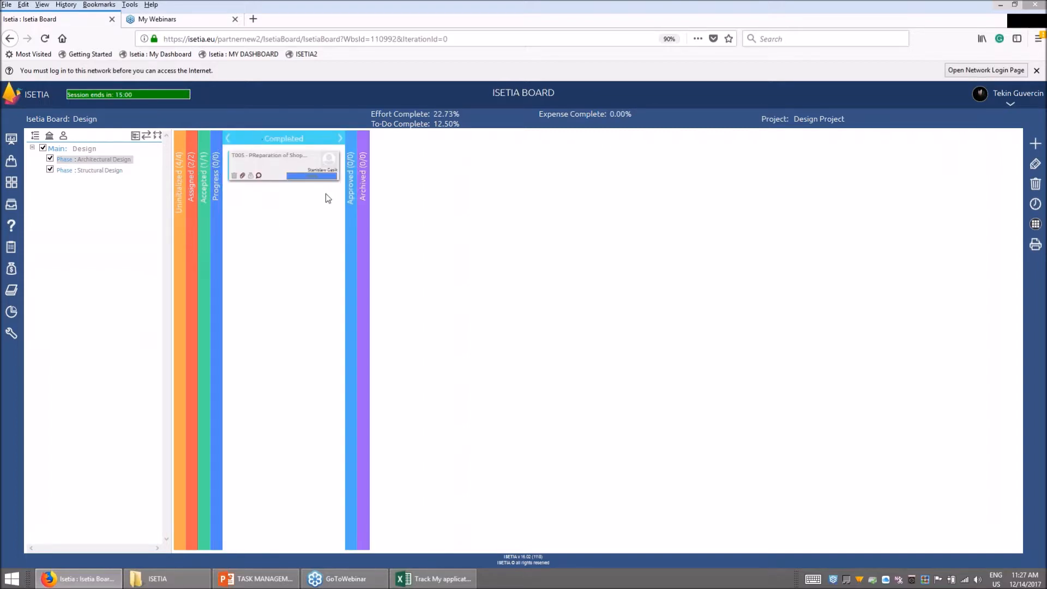
pyautogui.click(227, 140)
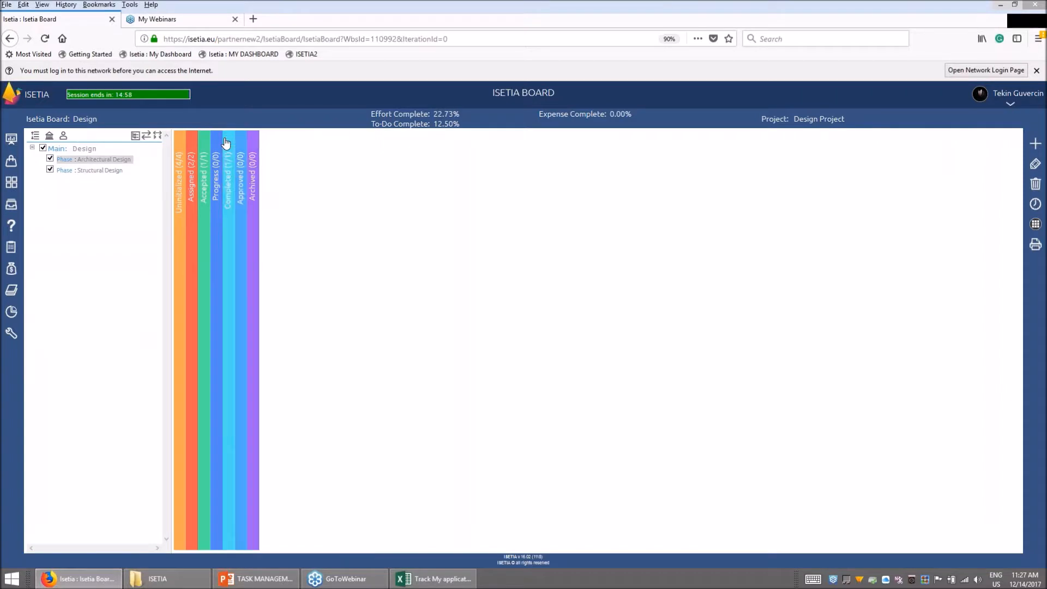
# Step: Expand the Uninitialized column, widen it to four cards per row, and collapse it again
pyautogui.click(183, 187)
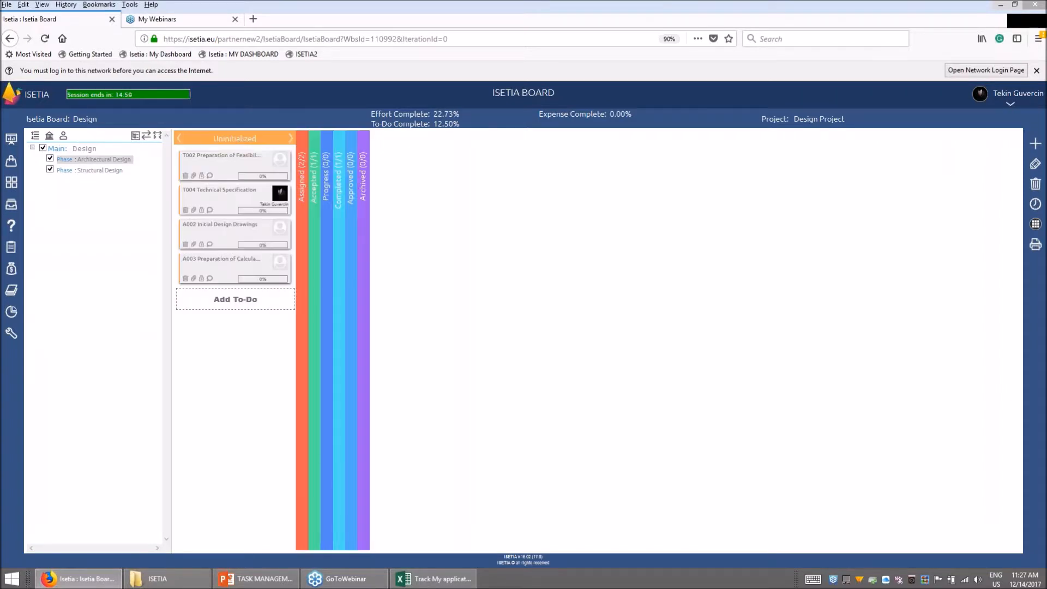
pyautogui.click(290, 138)
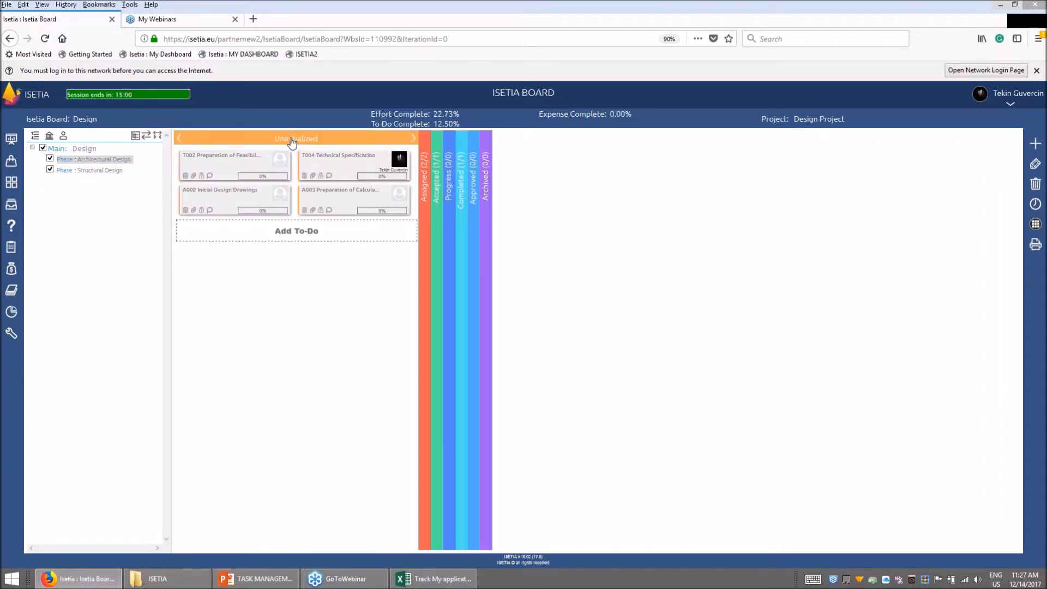
pyautogui.click(413, 138)
pyautogui.click(536, 138)
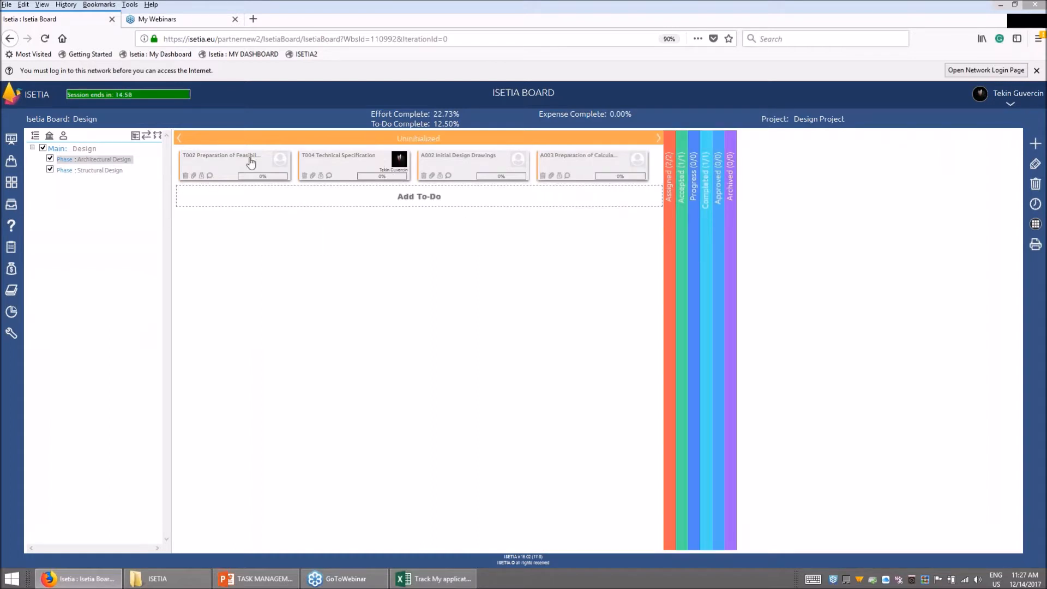
pyautogui.click(180, 138)
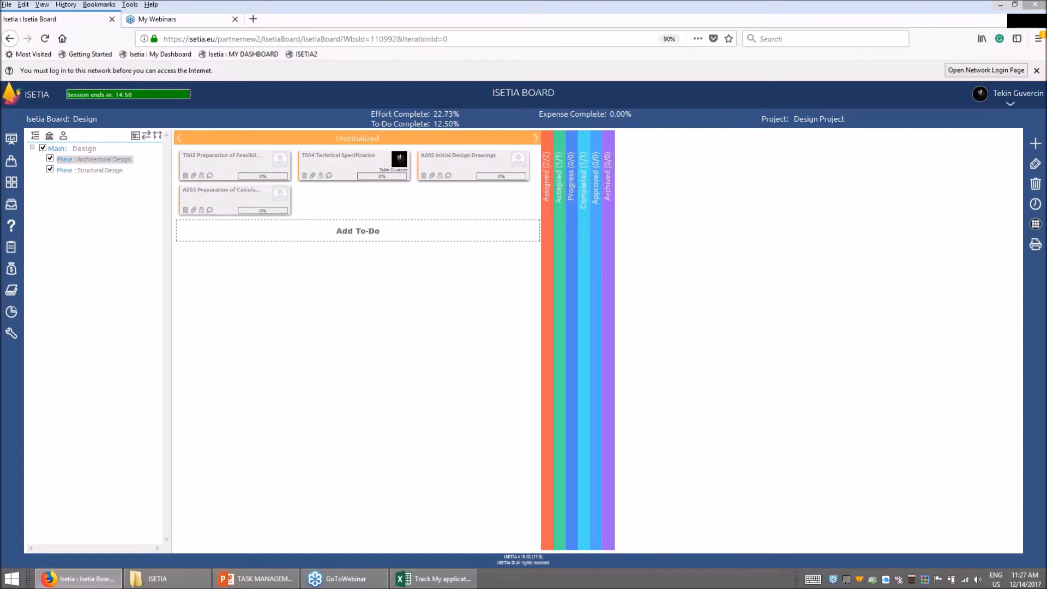
pyautogui.click(180, 138)
pyautogui.click(180, 139)
pyautogui.click(180, 139)
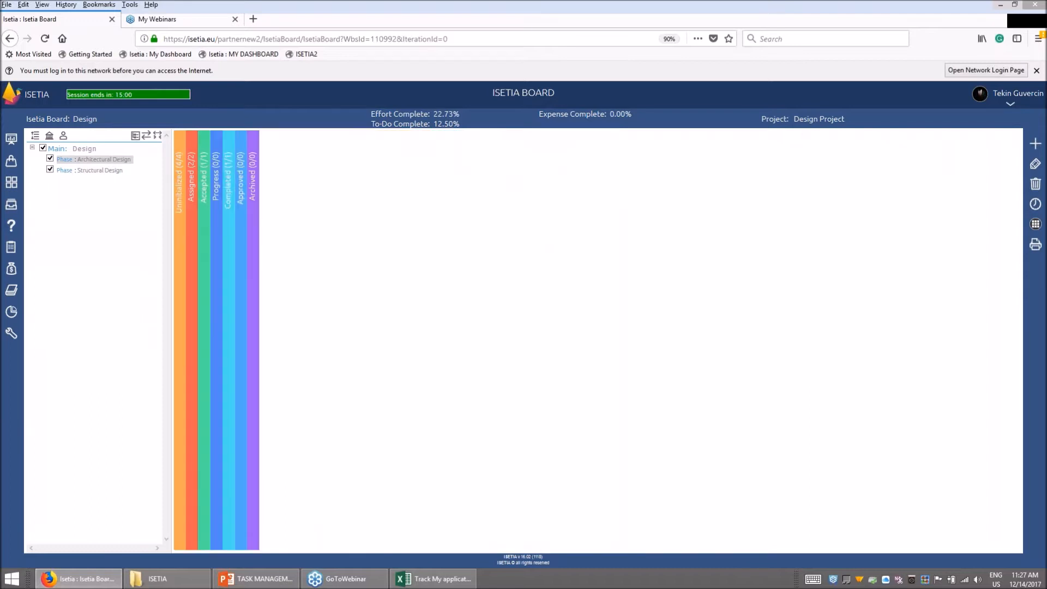
# Step: Filter out the Structural Design phase to compare the column counts, and restore the phase with all columns expanded
pyautogui.click(51, 171)
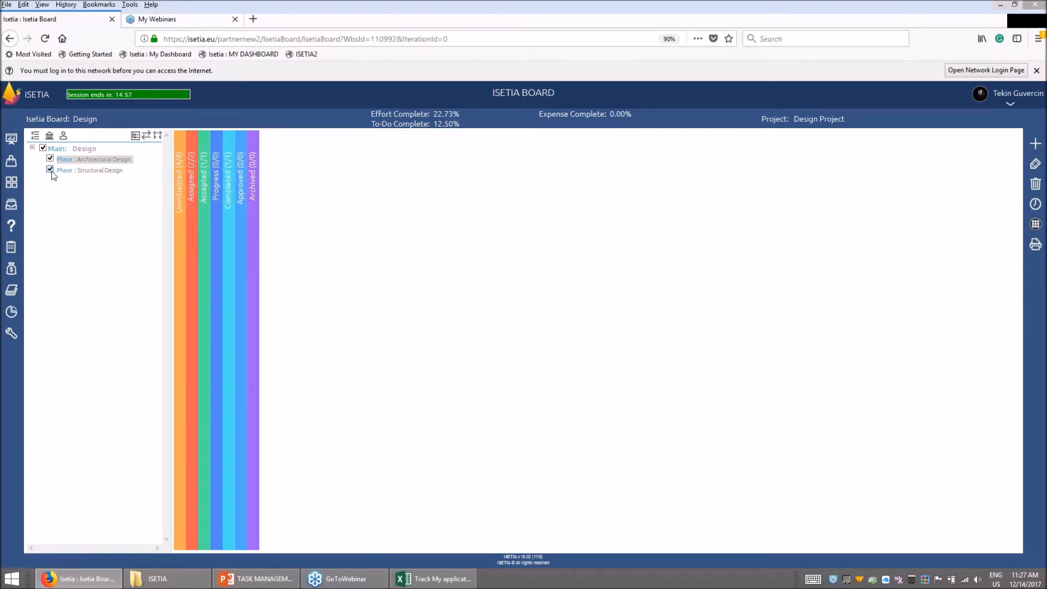
pyautogui.click(181, 201)
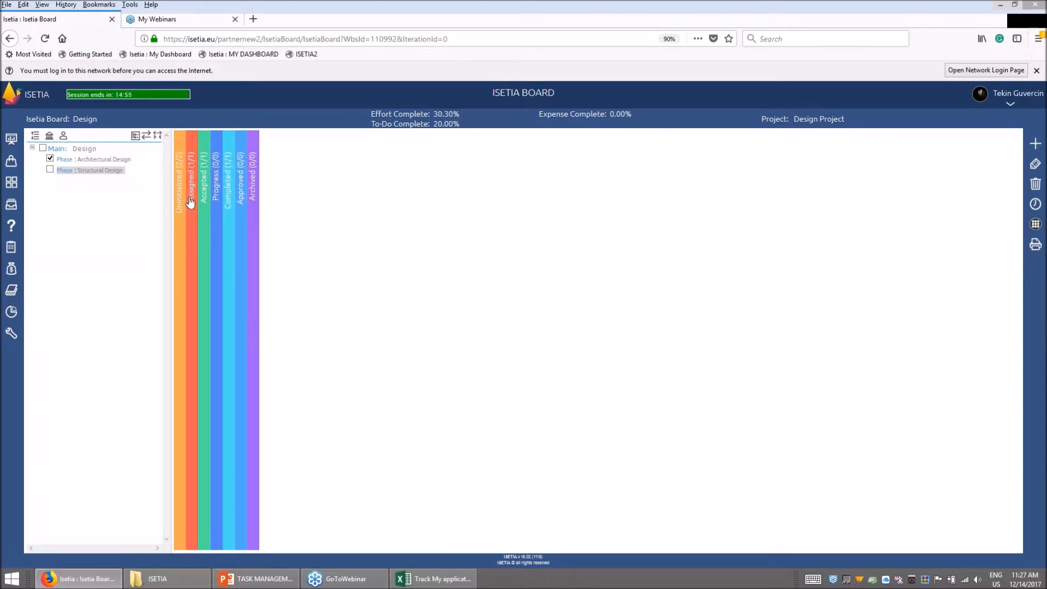
pyautogui.click(190, 204)
pyautogui.click(50, 170)
pyautogui.click(157, 135)
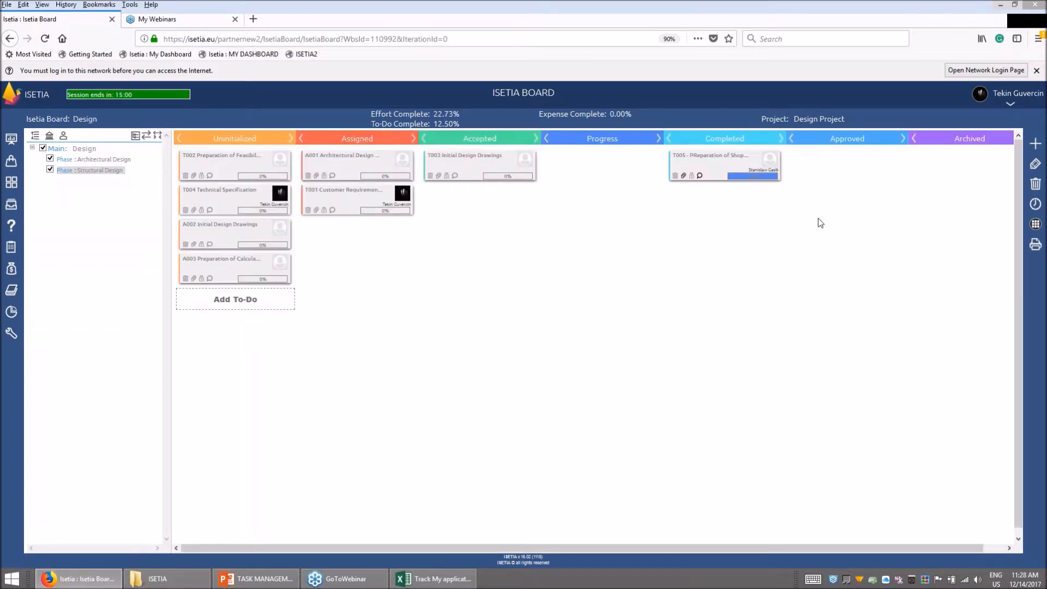
# Step: Review the stage log of T005, checking each status change and who made it, and close the properties
pyautogui.doubleClick(724, 173)
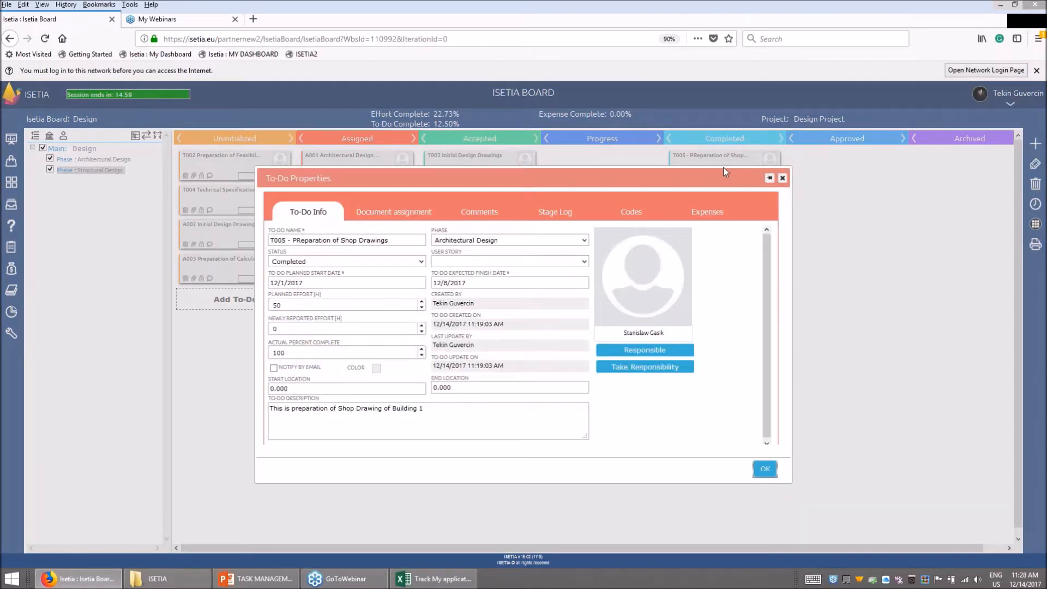
pyautogui.click(557, 217)
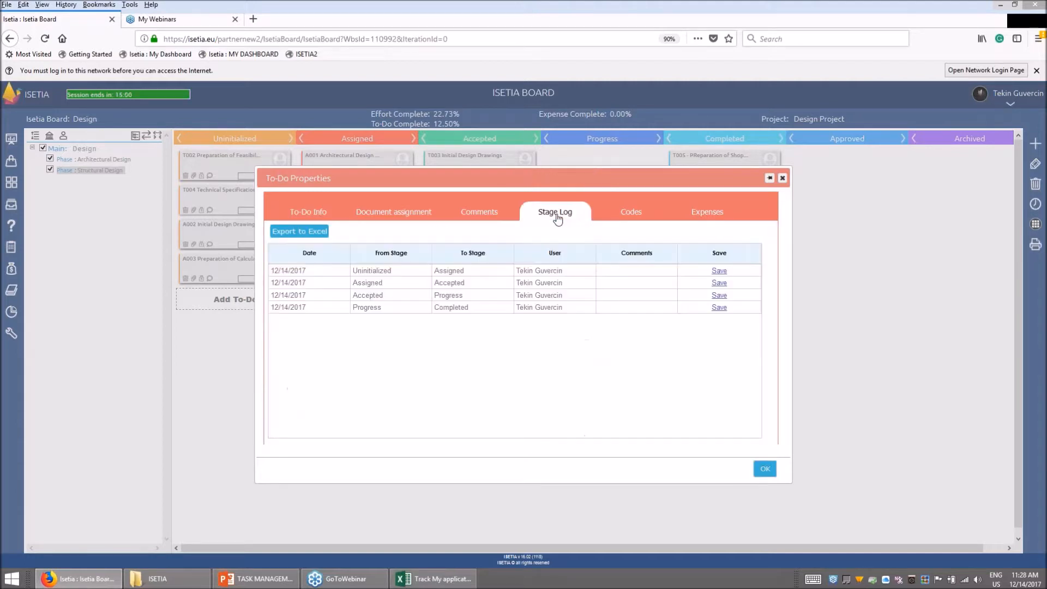
pyautogui.click(408, 273)
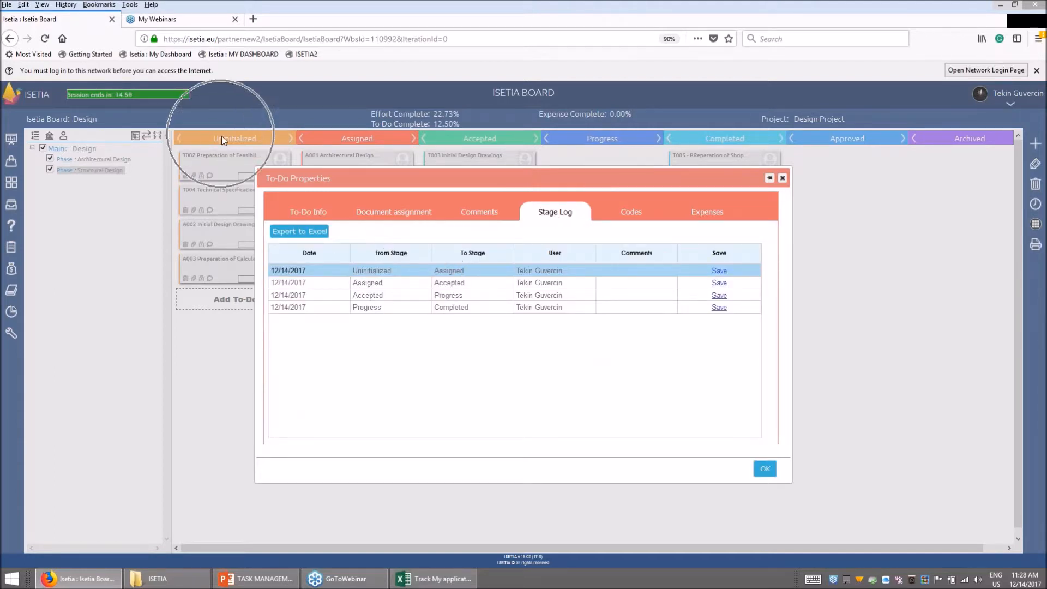
pyautogui.press('ctrl')
pyautogui.press('ctrl')
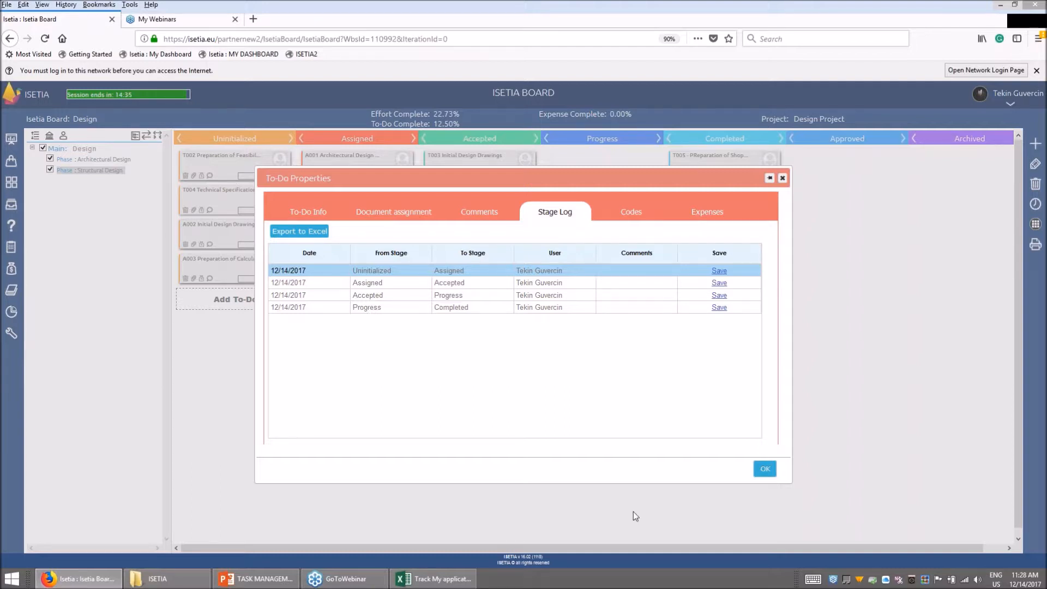
pyautogui.click(764, 468)
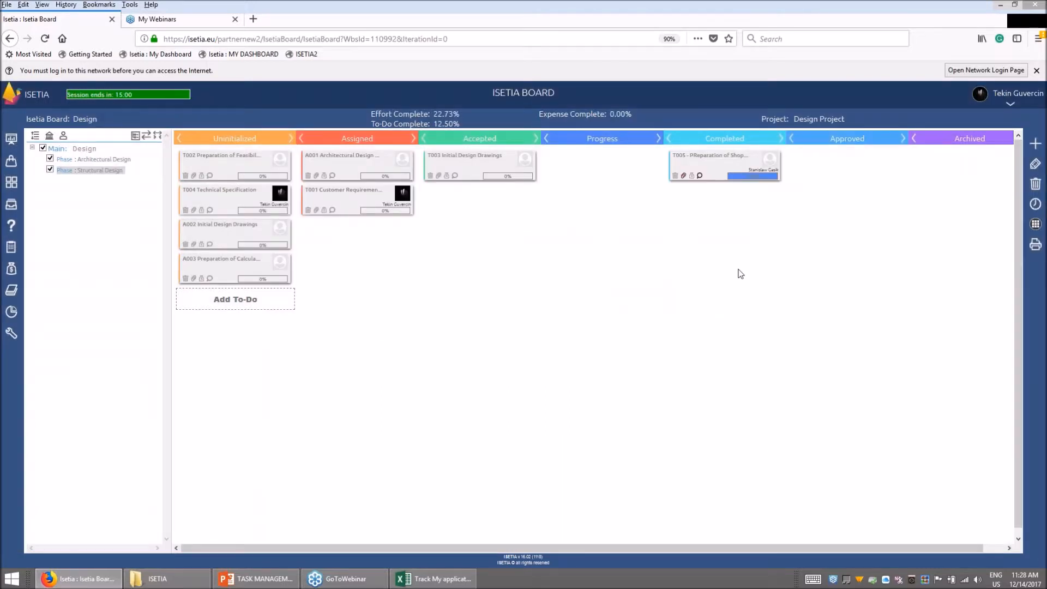
# Step: Move T005 to the Approved status and open the document assignment in its properties
pyautogui.moveTo(710, 163); pyautogui.dragTo(820, 158)
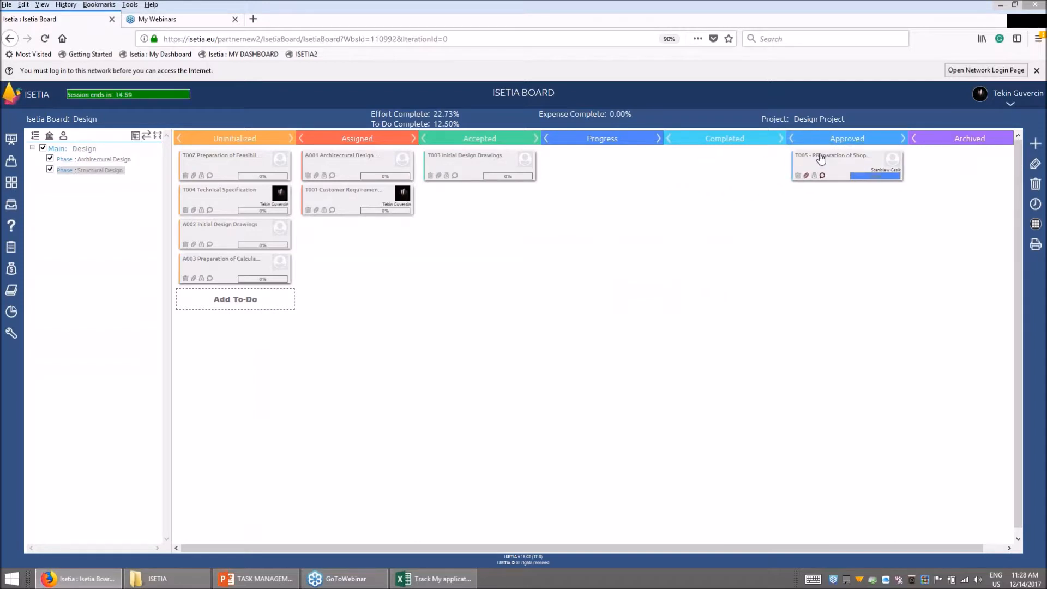
pyautogui.doubleClick(821, 158)
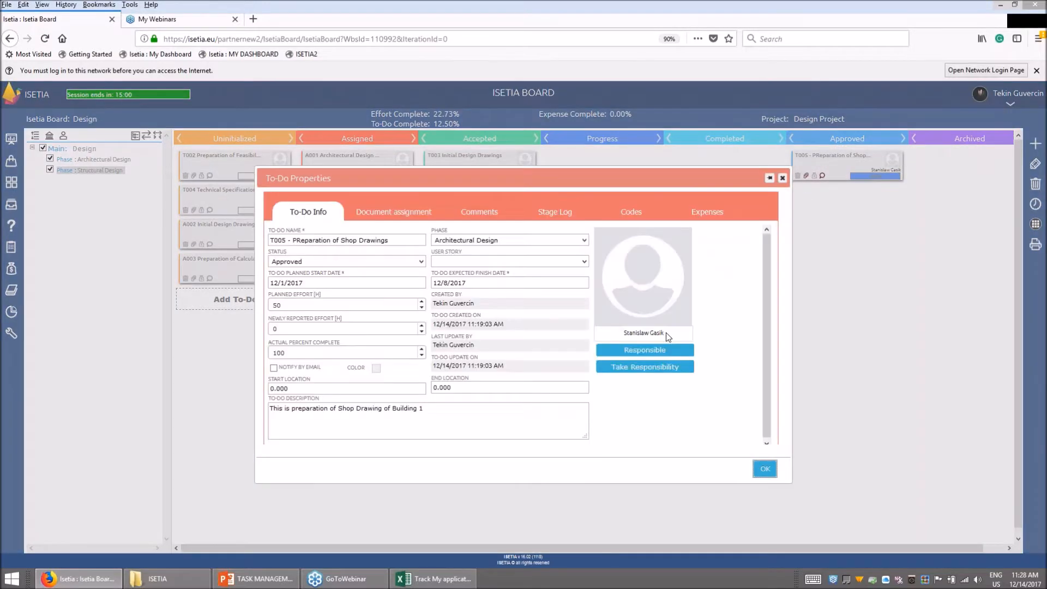
pyautogui.click(404, 212)
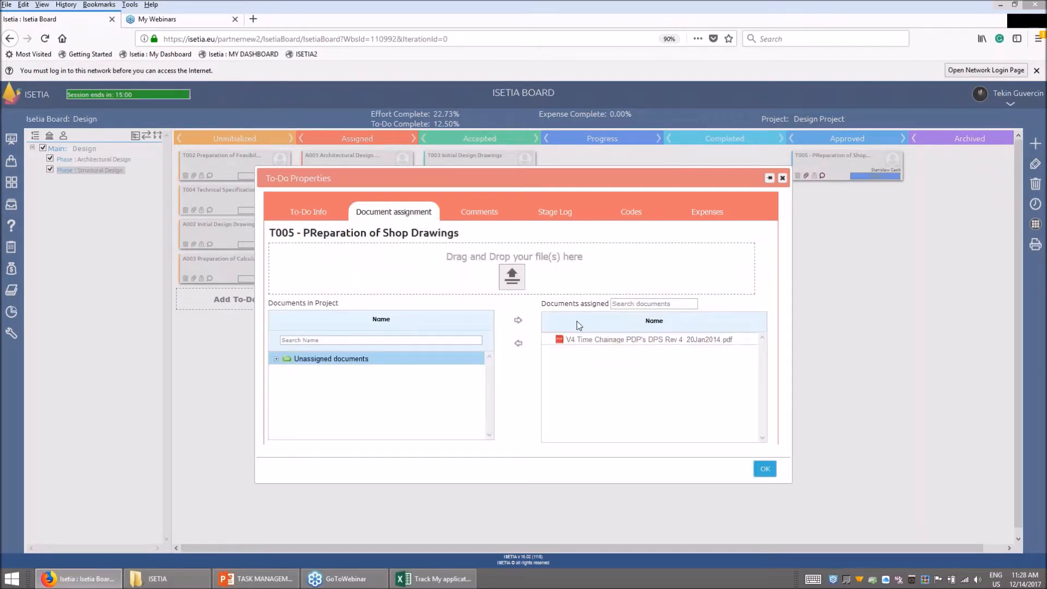
# Step: Preview the PDF document assigned to T005, close the to-do's properties and move T005 to the Archived status
pyautogui.click(587, 342)
pyautogui.rightClick(588, 340)
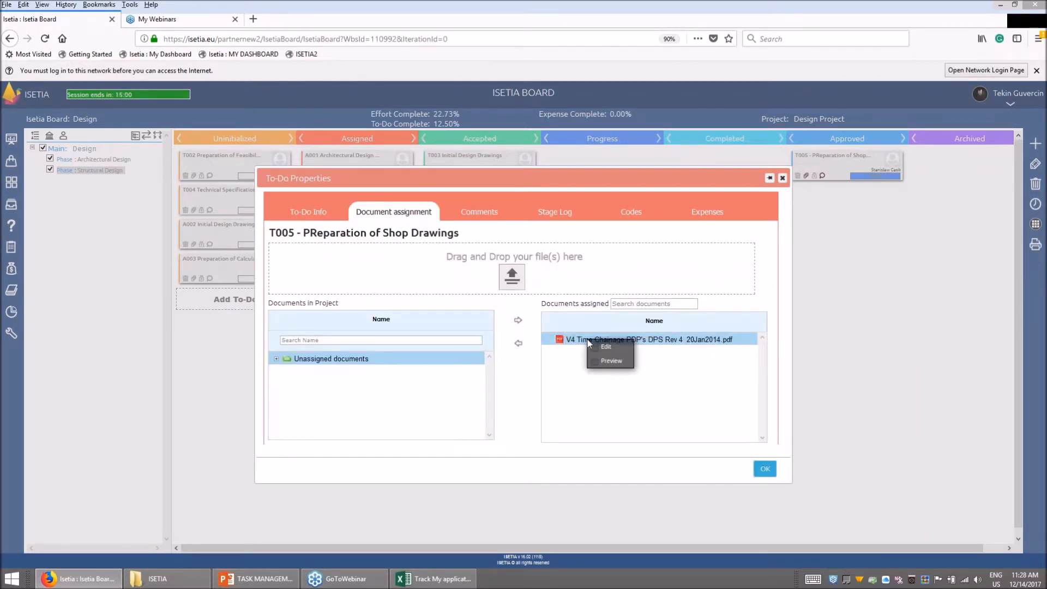
pyautogui.click(604, 363)
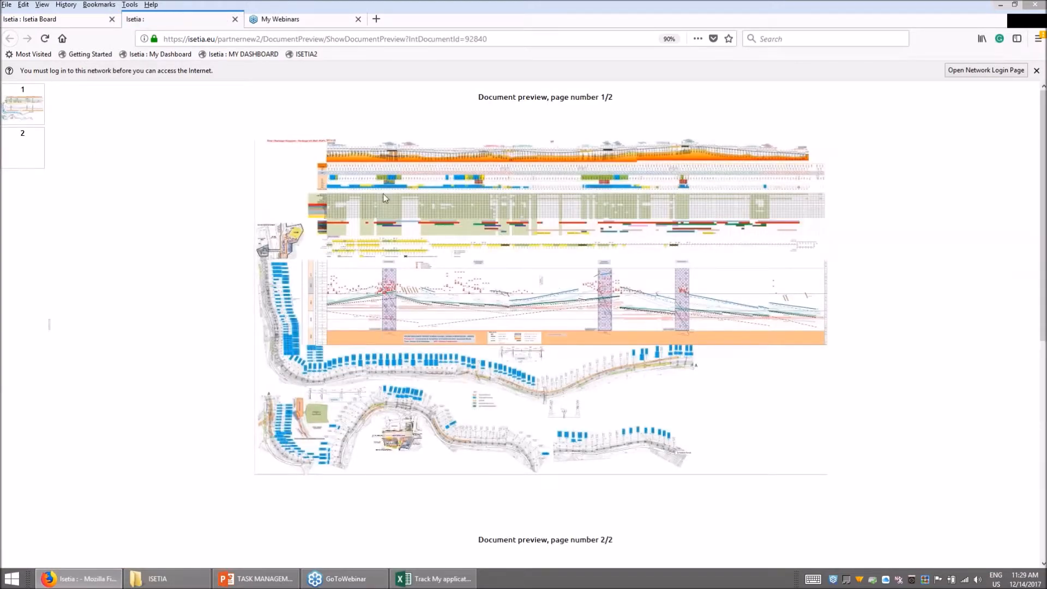
pyautogui.click(24, 104)
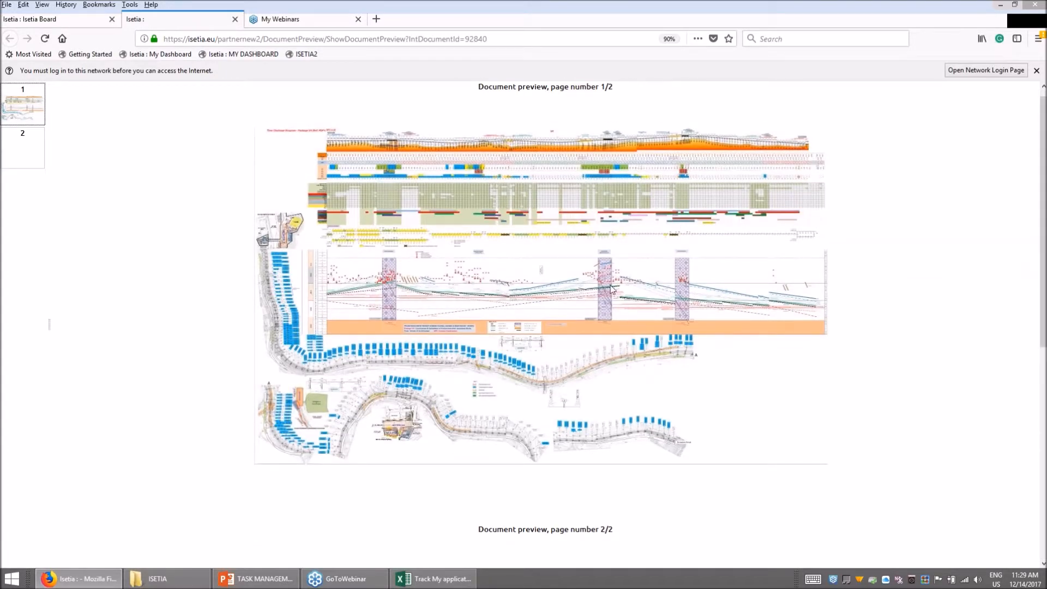
pyautogui.click(56, 22)
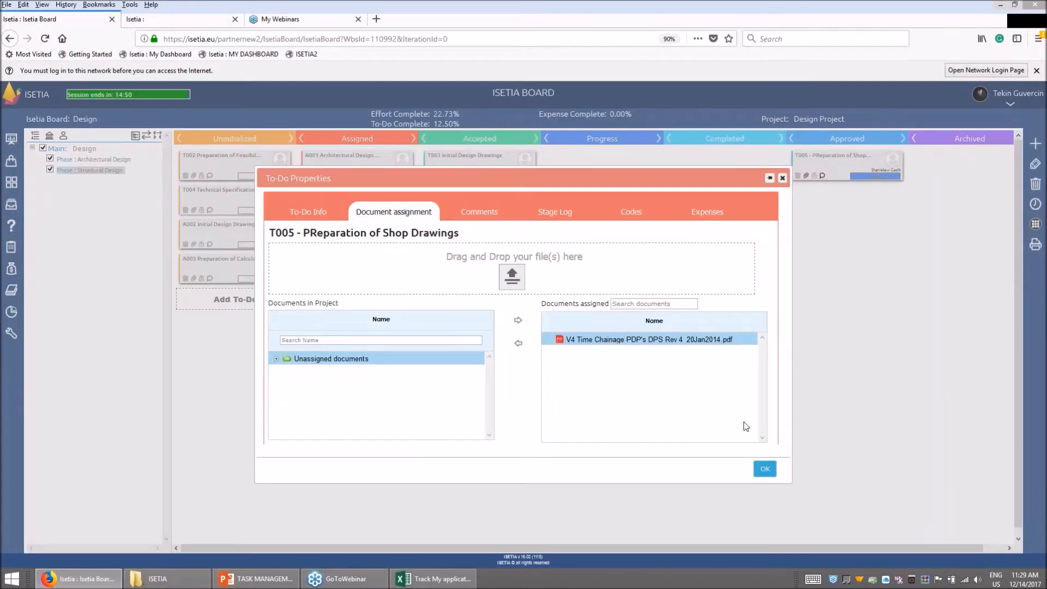
pyautogui.click(765, 469)
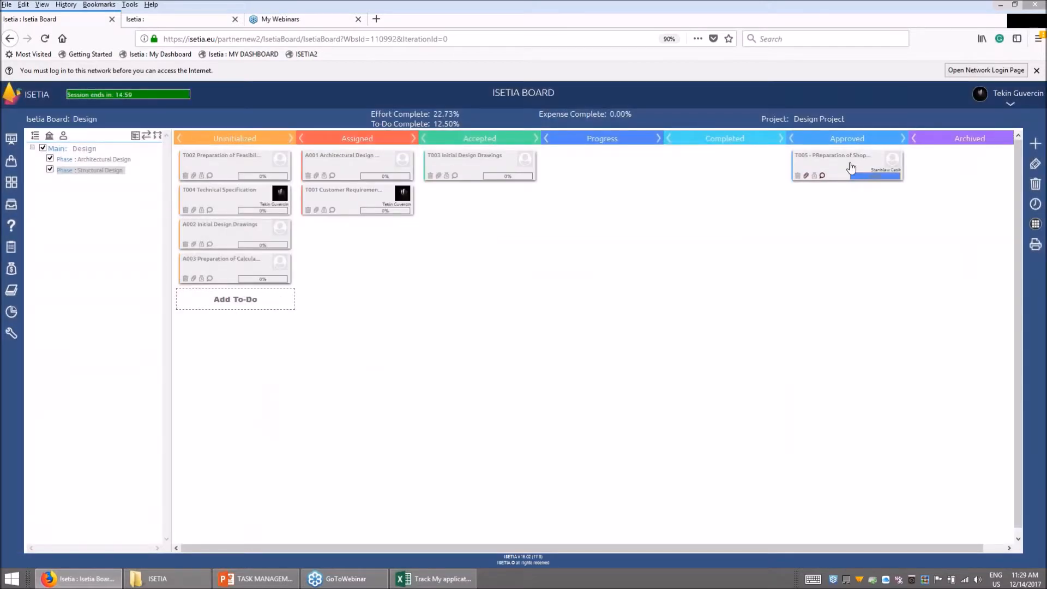
pyautogui.moveTo(852, 167); pyautogui.dragTo(952, 160)
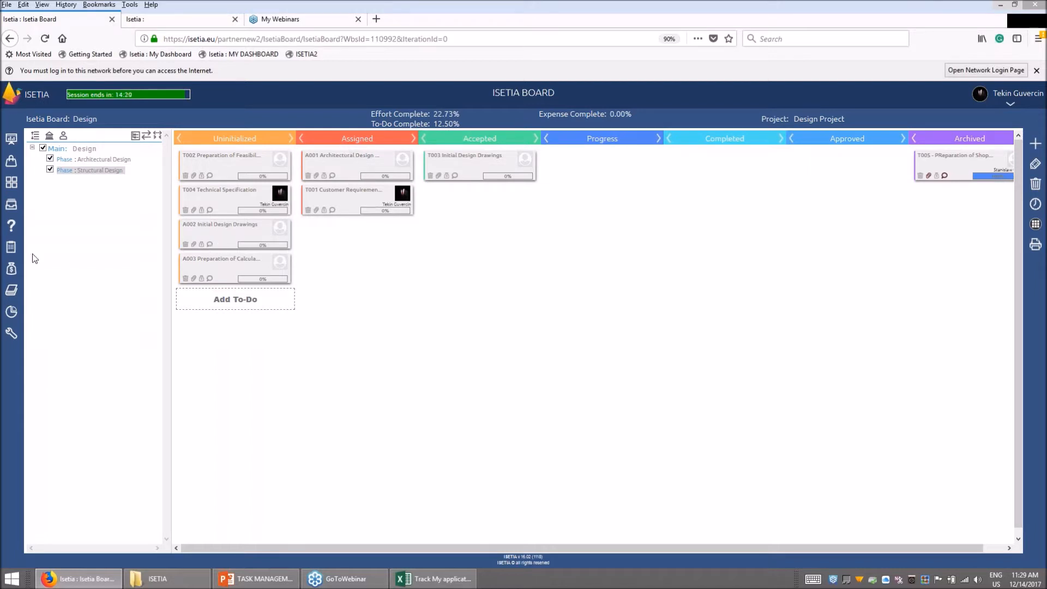
# Step: Open the Design AU board of the Design Project from the list of Isetia Boards
pyautogui.click(17, 187)
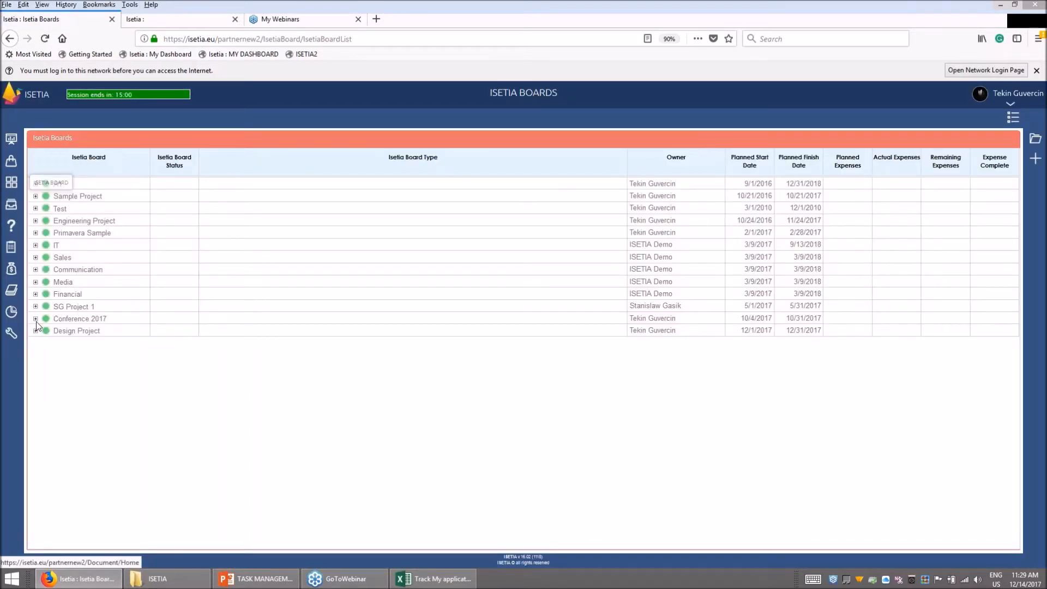
pyautogui.click(35, 330)
pyautogui.click(68, 356)
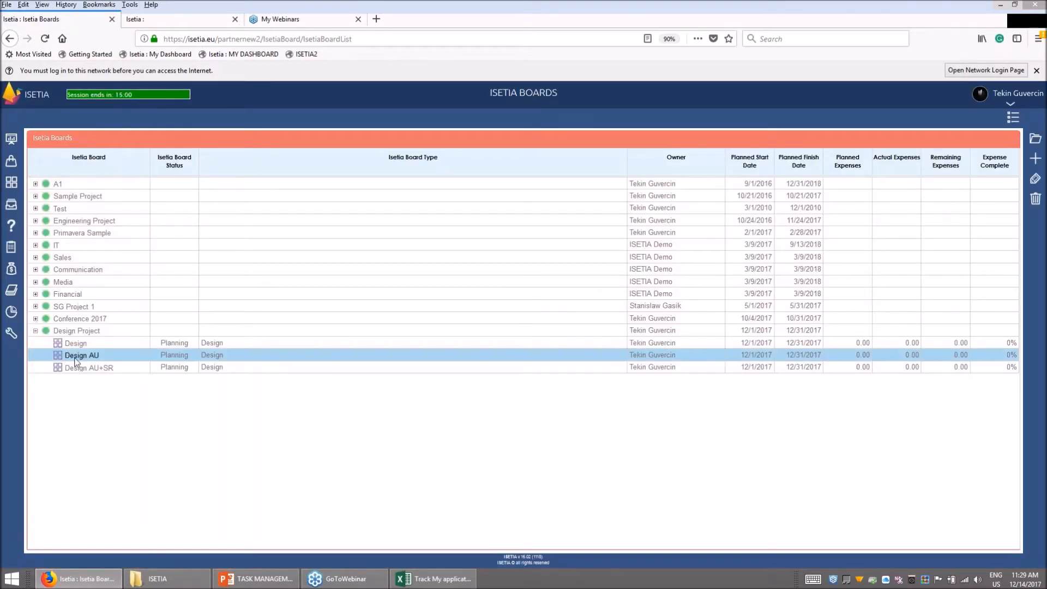
pyautogui.rightClick(75, 355)
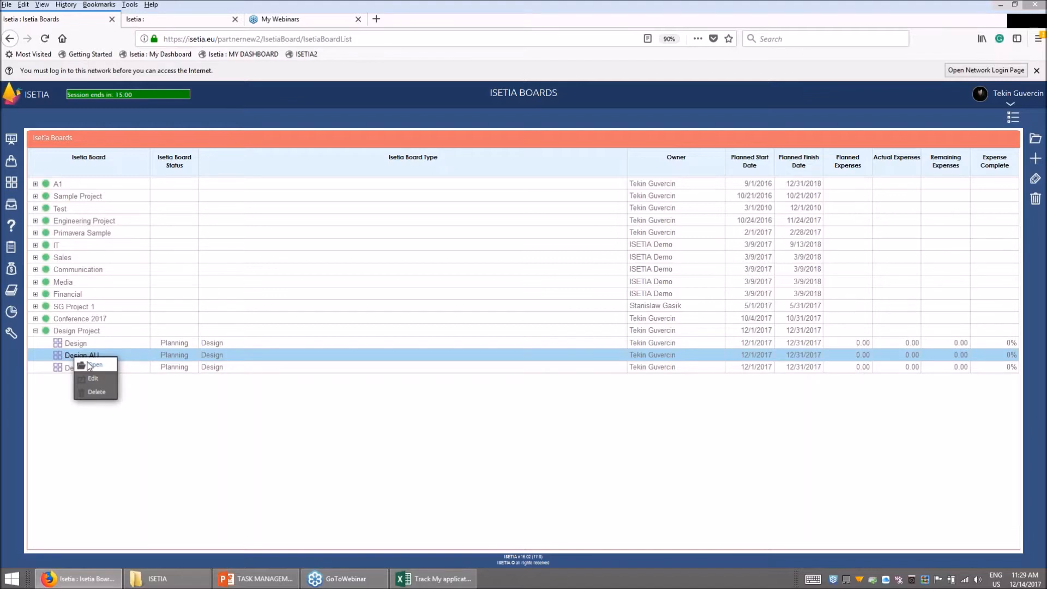
pyautogui.click(90, 365)
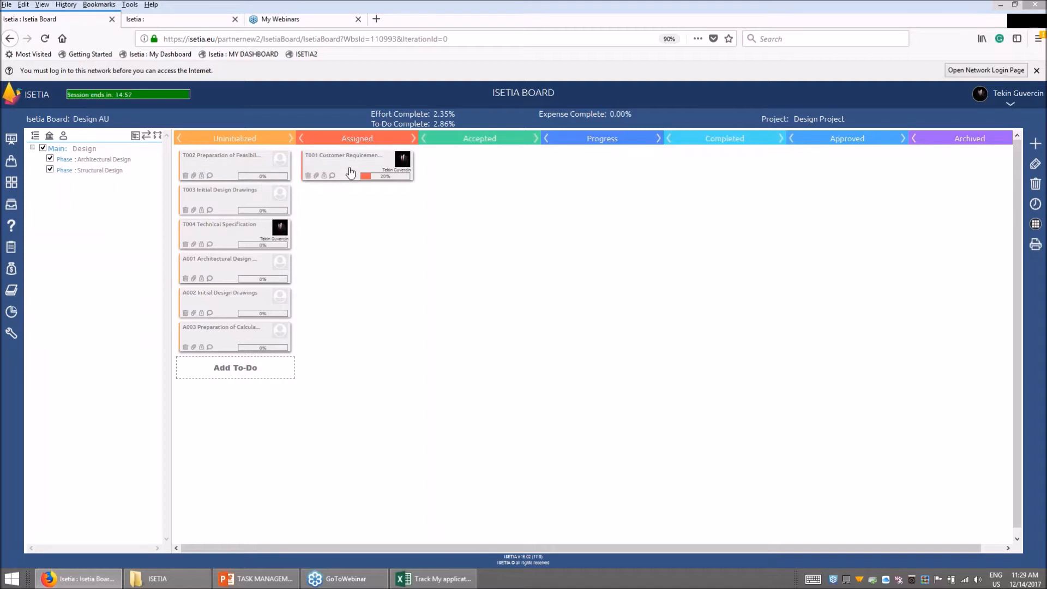
pyautogui.press('ctrl')
pyautogui.press('ctrl')
pyautogui.press('ctrl')
pyautogui.press('ctrl')
pyautogui.press('ctrl')
pyautogui.press('ctrl')
pyautogui.press('ctrl')
pyautogui.click(221, 170)
pyautogui.press('ctrl')
pyautogui.press('ctrl')
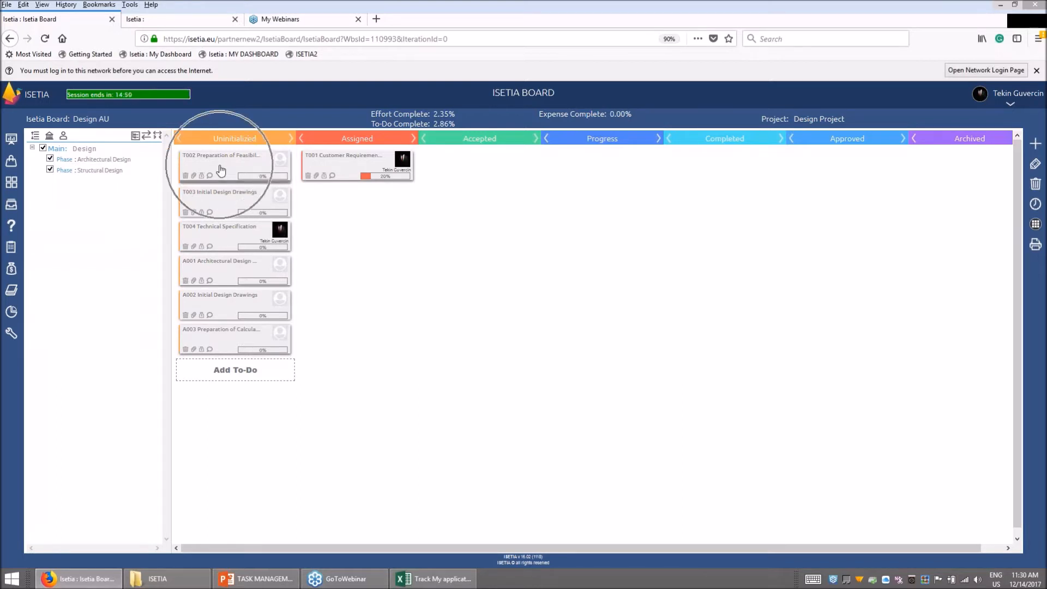
pyautogui.doubleClick(219, 168)
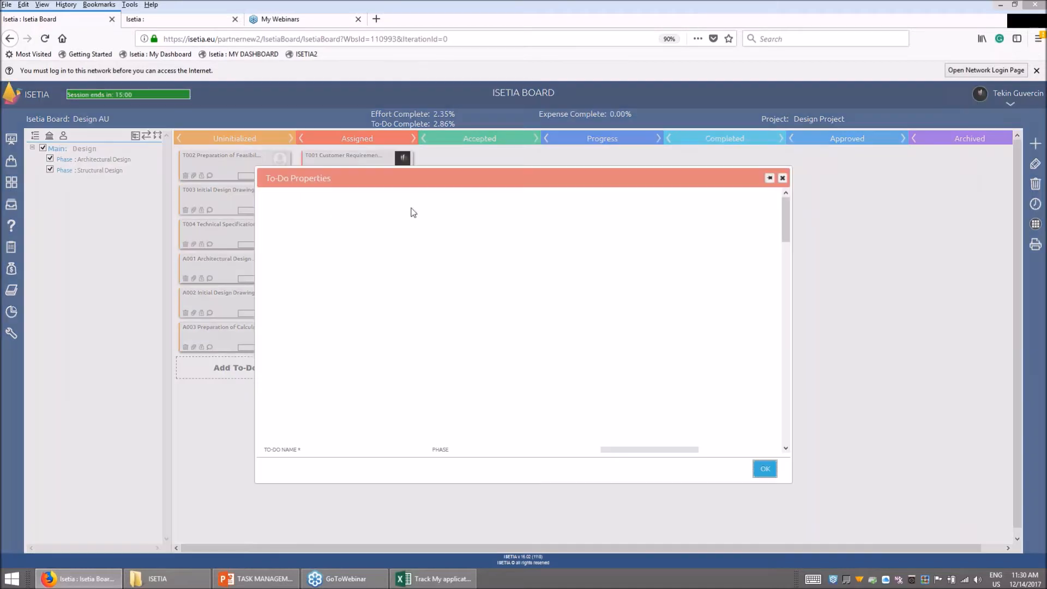
pyautogui.click(782, 177)
# Step: Advance T002 one status at a time through Assigned, Accepted, Progress, Completed and Approved to Archived
pyautogui.moveTo(235, 165); pyautogui.dragTo(349, 205)
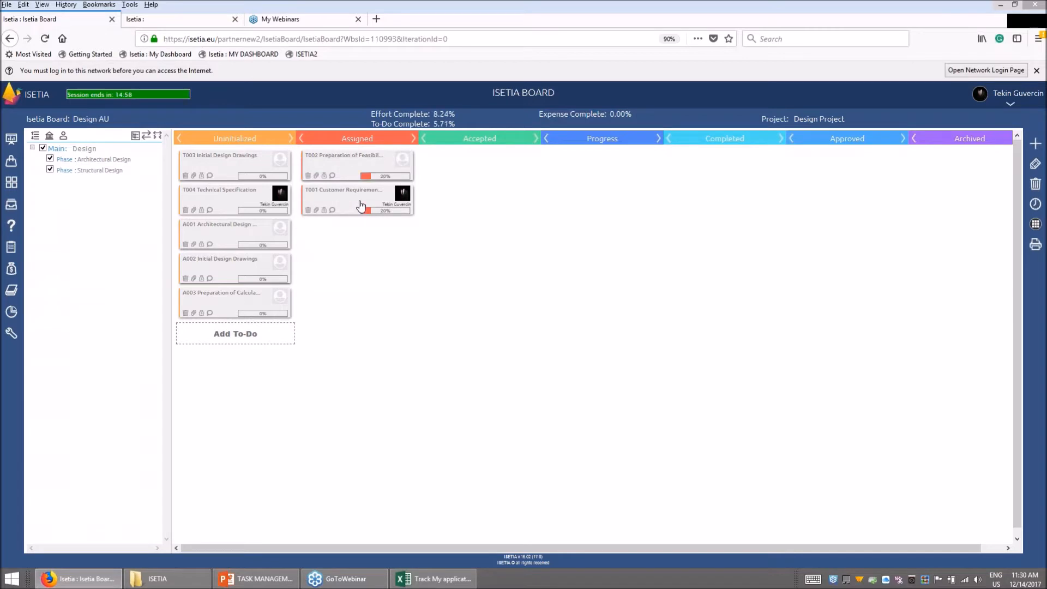
pyautogui.click(373, 181)
pyautogui.moveTo(373, 182); pyautogui.dragTo(450, 170)
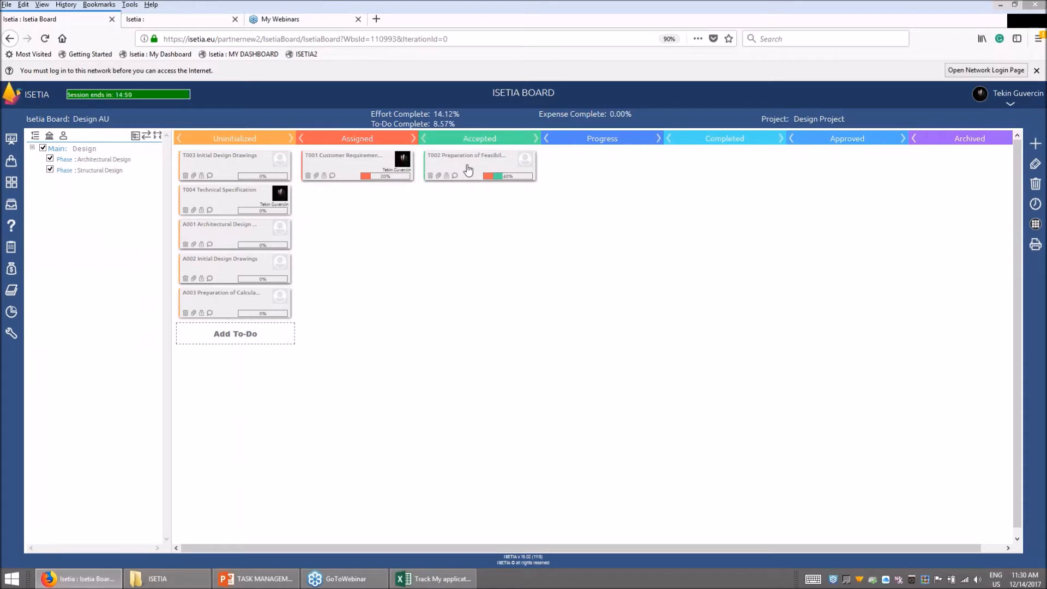
pyautogui.click(500, 182)
pyautogui.moveTo(501, 182); pyautogui.dragTo(589, 168)
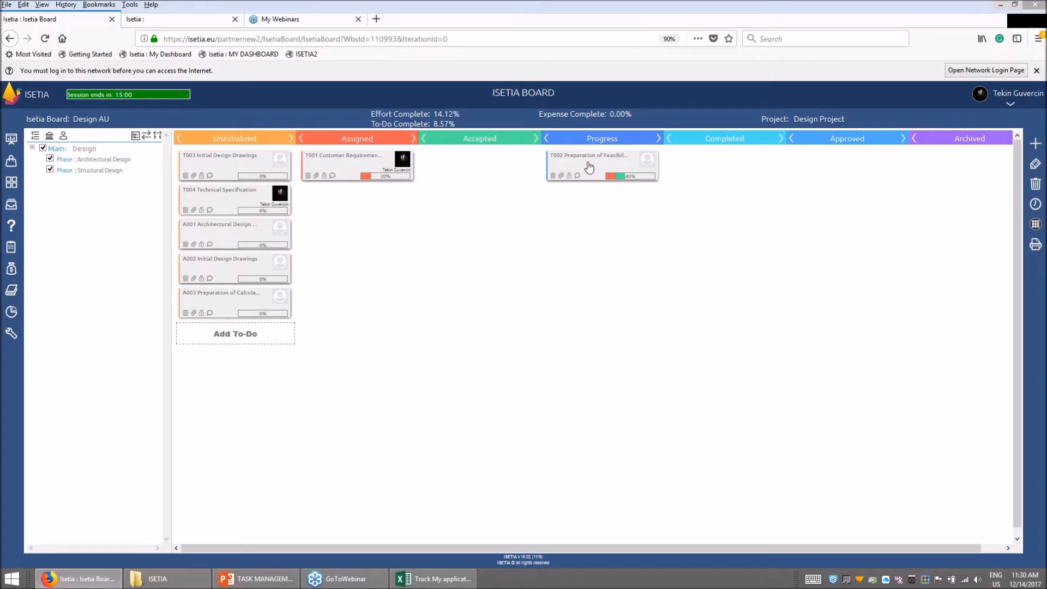
pyautogui.click(632, 178)
pyautogui.moveTo(593, 159); pyautogui.dragTo(705, 167)
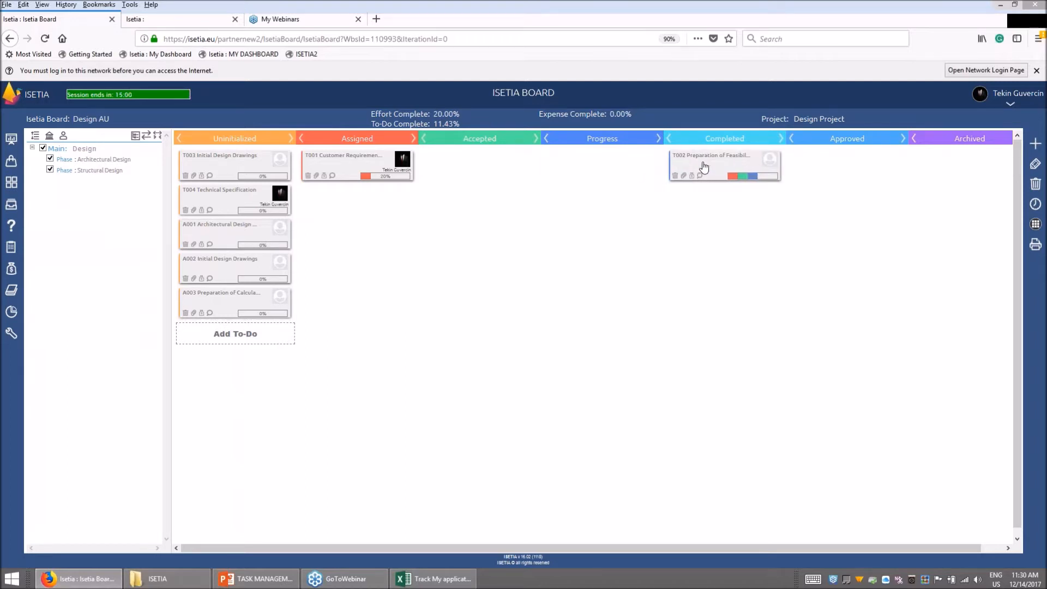
pyautogui.moveTo(703, 167); pyautogui.dragTo(809, 165)
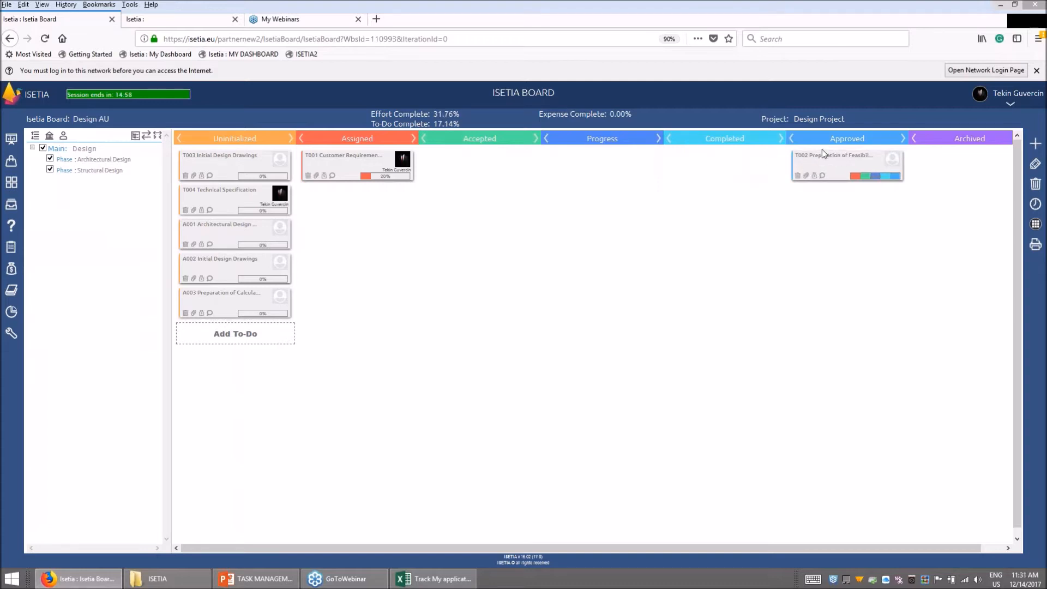
pyautogui.moveTo(838, 166); pyautogui.dragTo(924, 167)
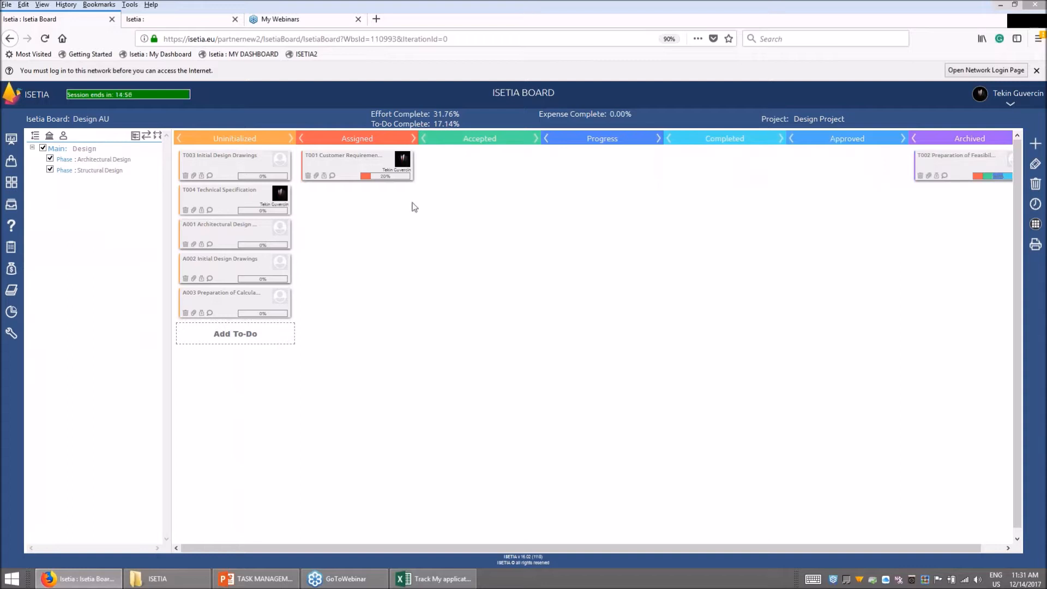
# Step: Move T004 Technical Specification directly from Uninitialized to the Accepted status
pyautogui.moveTo(271, 199); pyautogui.dragTo(479, 173)
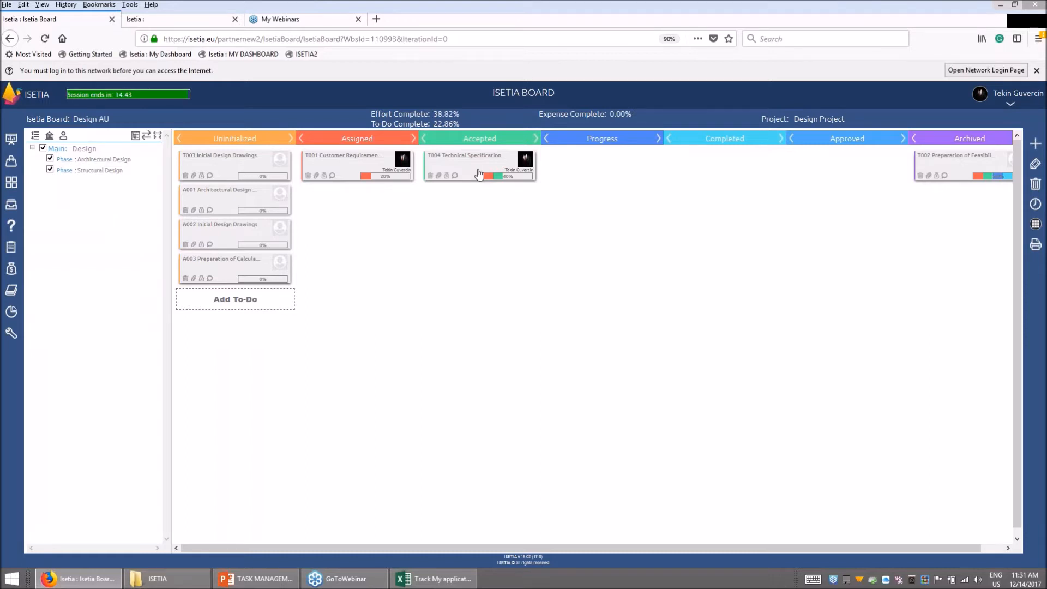
pyautogui.click(369, 140)
# Step: Open the Design AU+SR board of the Design Project from the list of Isetia Boards
pyautogui.click(11, 185)
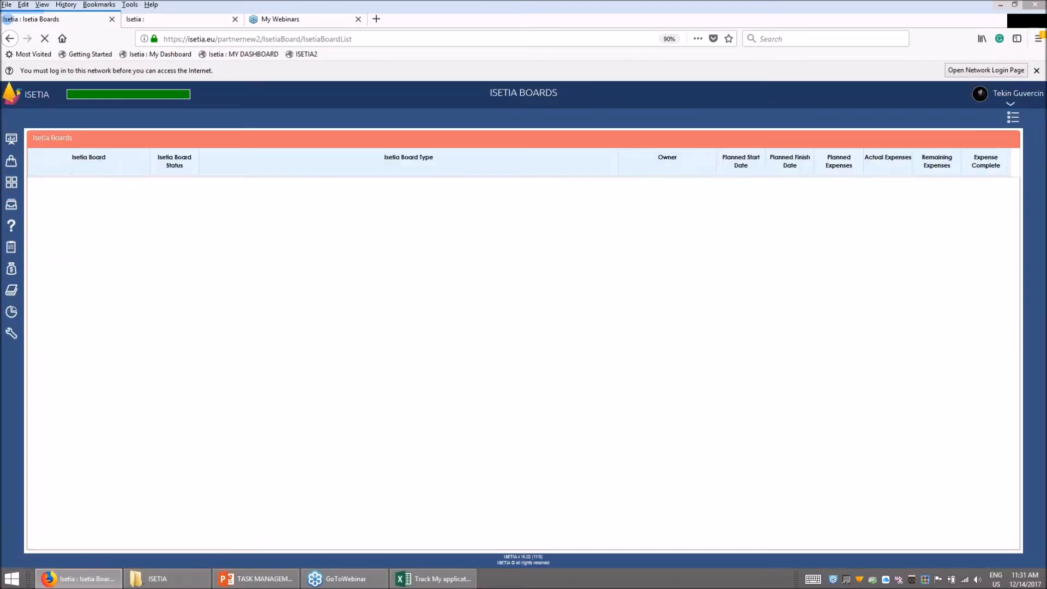
pyautogui.click(36, 331)
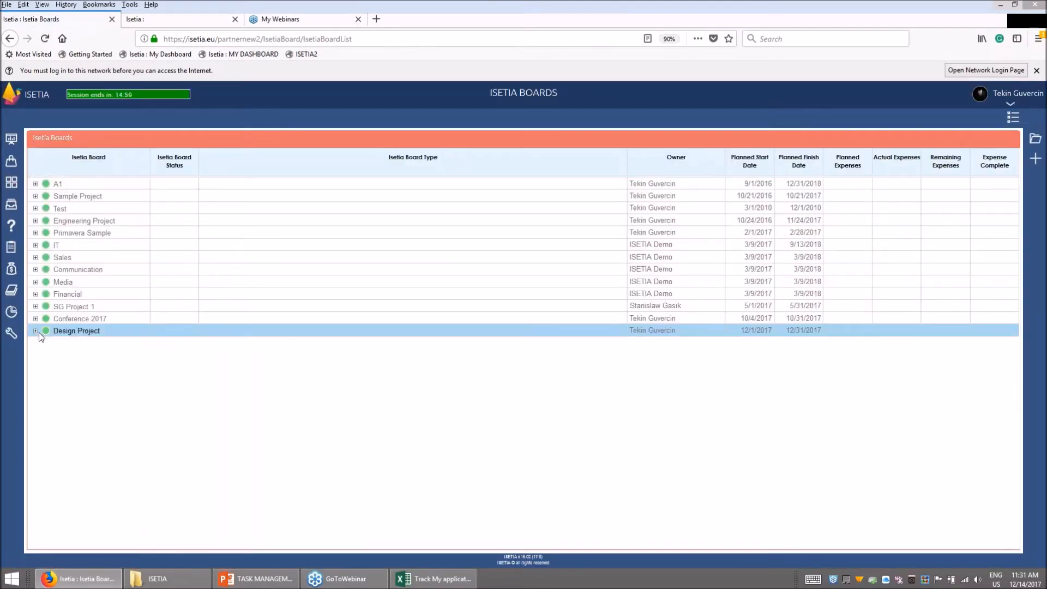
pyautogui.click(69, 366)
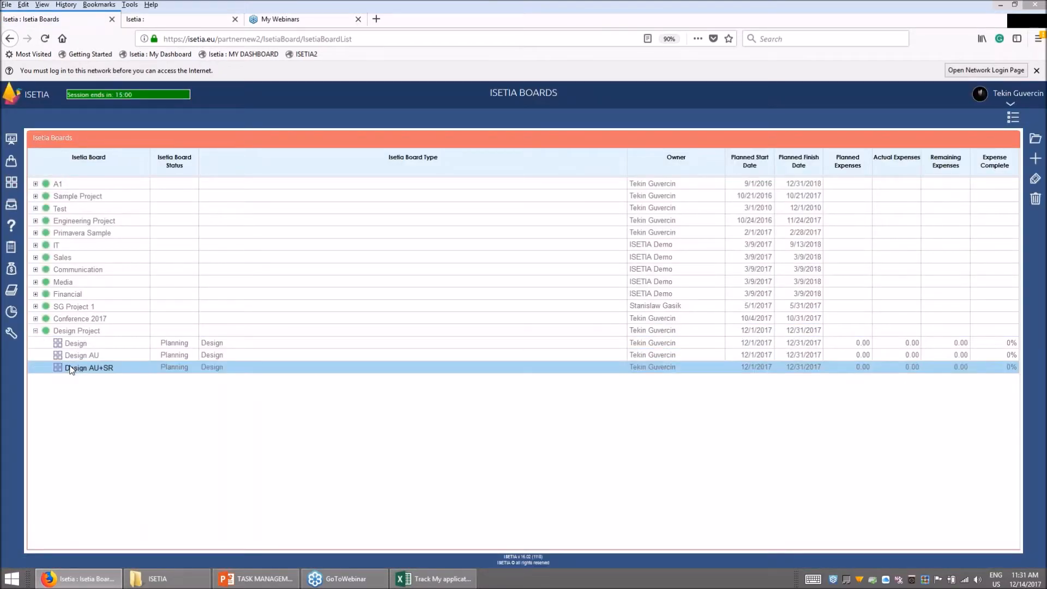
pyautogui.rightClick(69, 366)
pyautogui.click(89, 375)
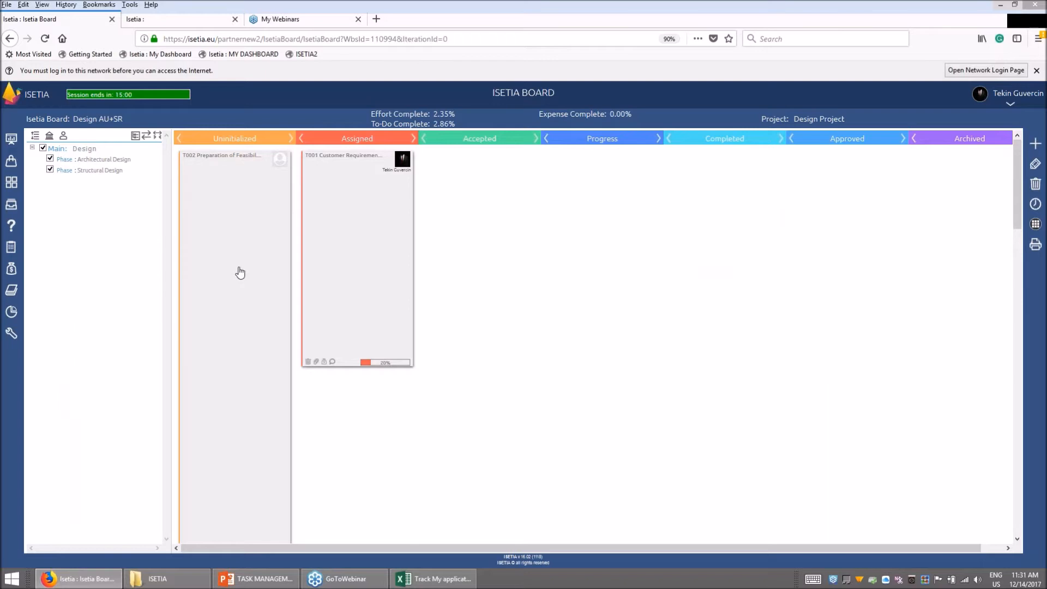
# Step: Look over the card sizes on the board and set the planned effort of T002 to 1 hour
pyautogui.moveTo(1020, 197); pyautogui.dragTo(1012, 319)
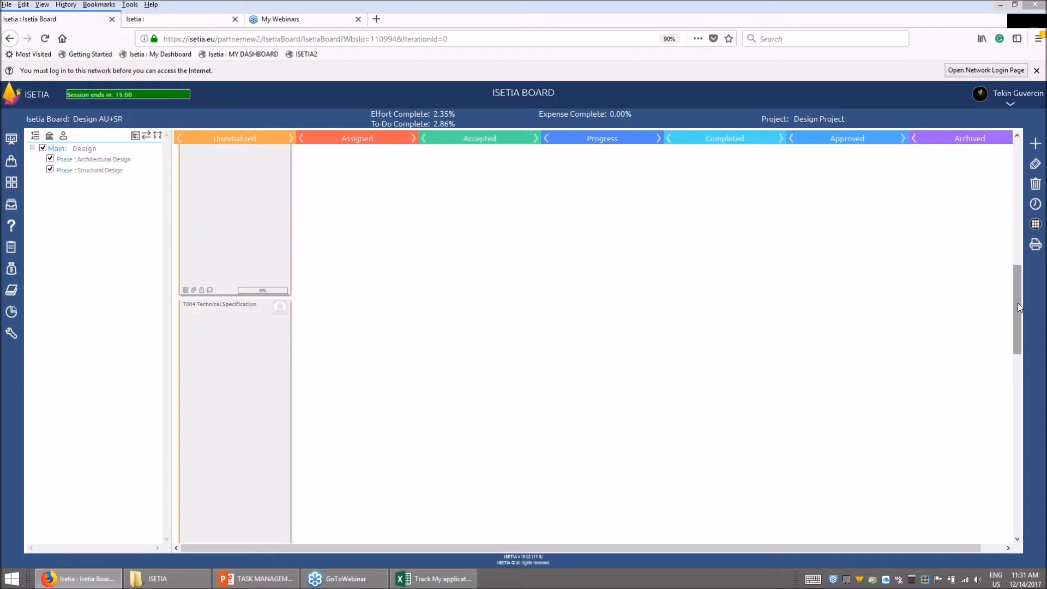
pyautogui.moveTo(1021, 302); pyautogui.dragTo(1019, 175)
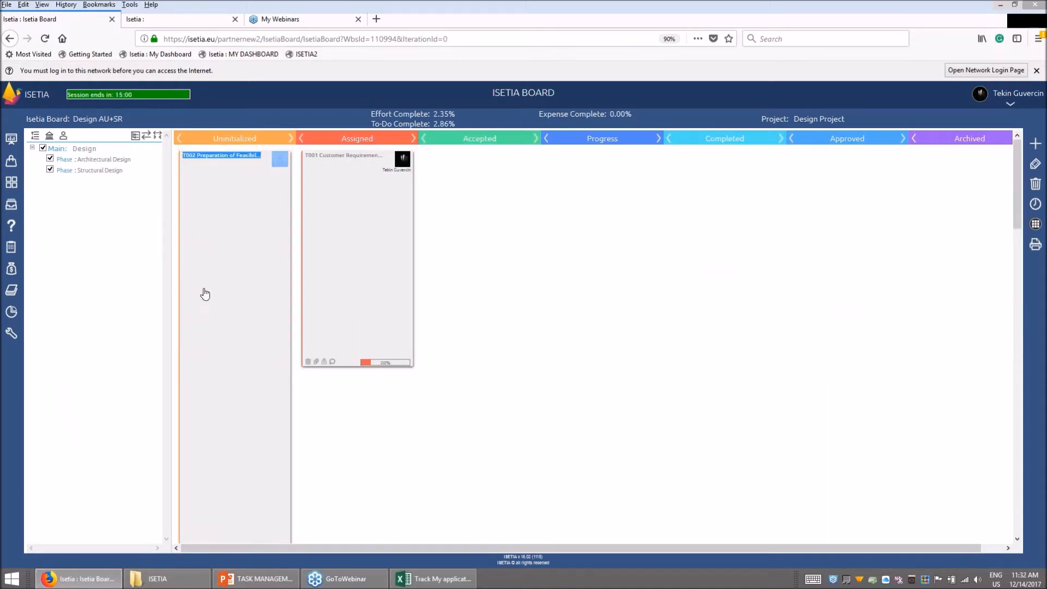
pyautogui.doubleClick(247, 196)
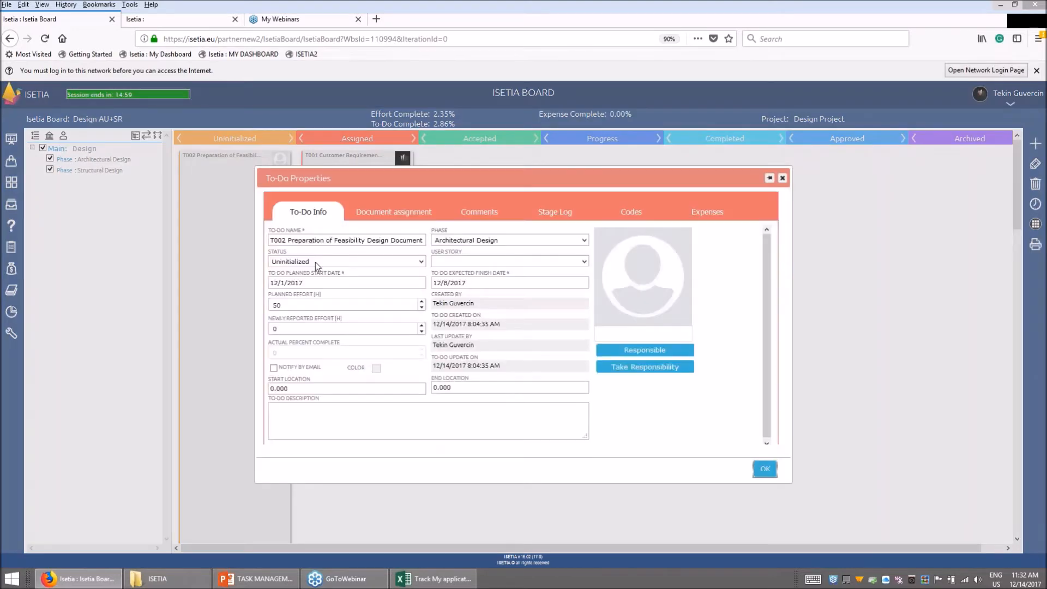
pyautogui.moveTo(295, 305); pyautogui.dragTo(250, 307)
pyautogui.write('1')
pyautogui.click(766, 469)
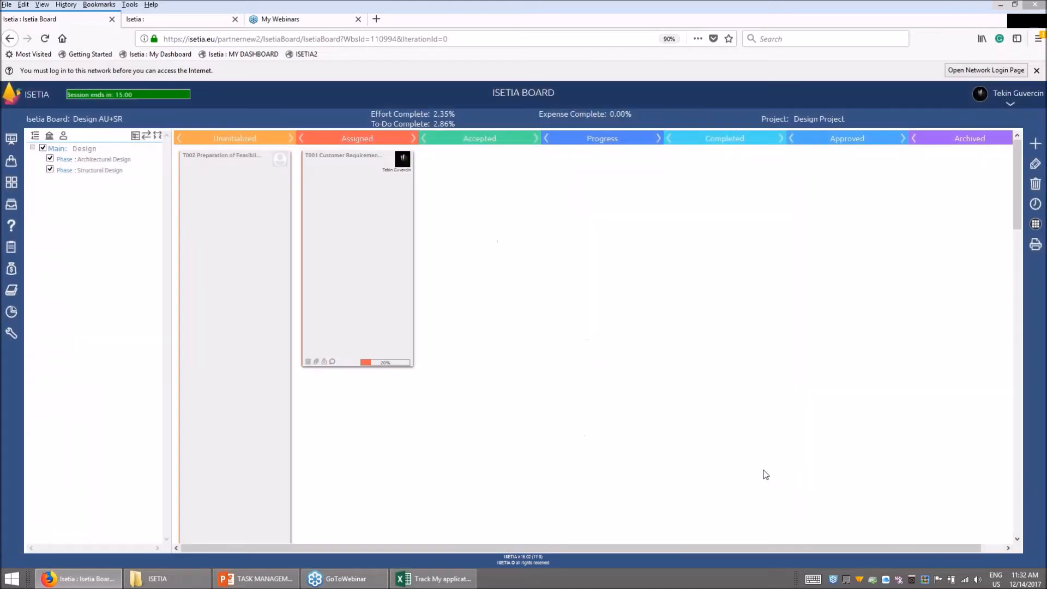
# Step: Check the planned effort in the properties of T002 and close them without changes
pyautogui.click(227, 169)
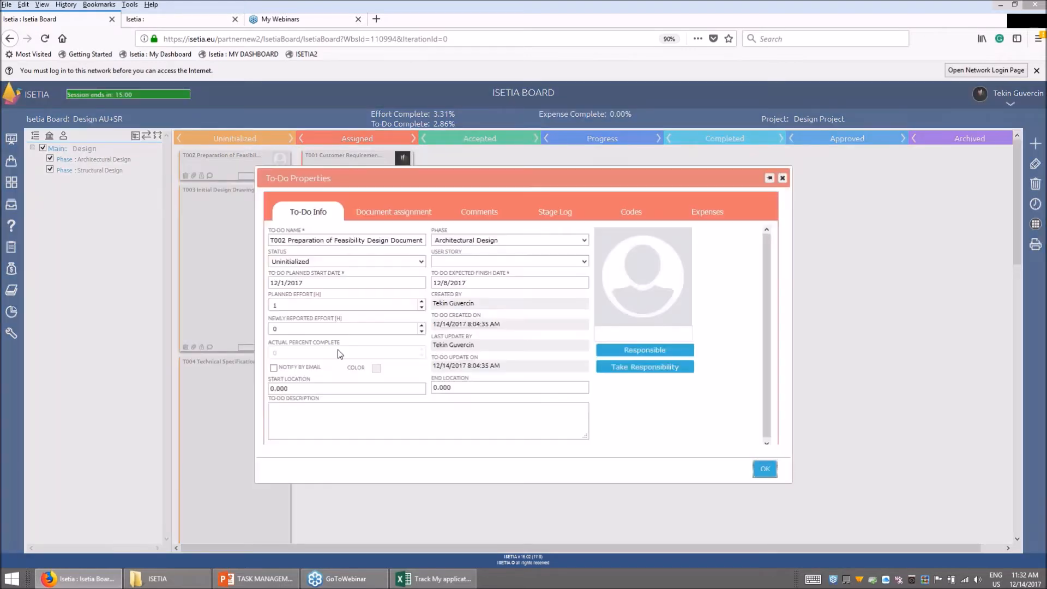
pyautogui.moveTo(279, 307); pyautogui.dragTo(269, 306)
pyautogui.click(783, 178)
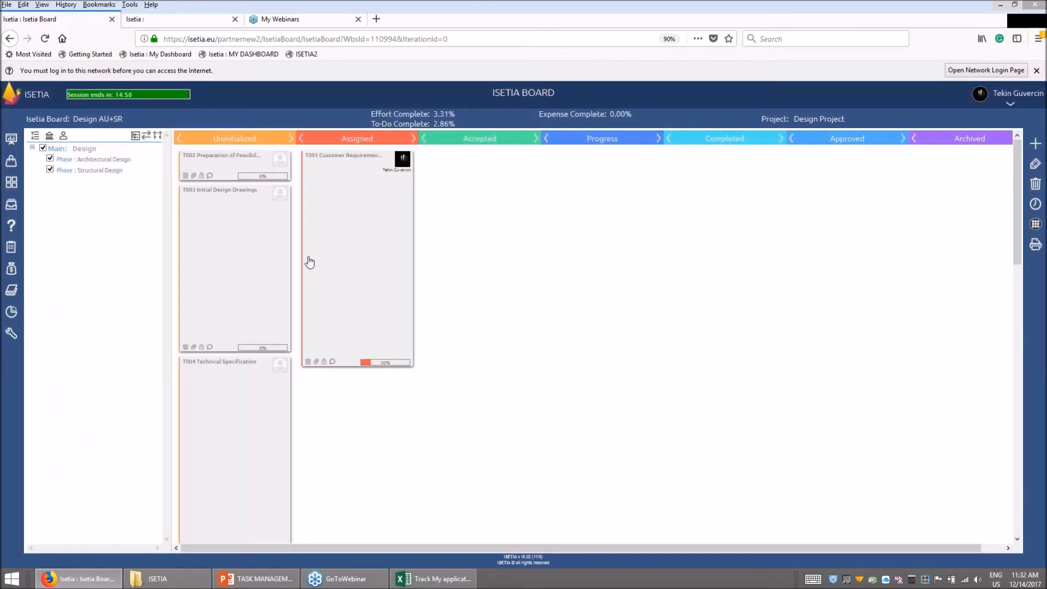
# Step: Set the planned effort of T003 Initial Design Drawings to 5 hours
pyautogui.doubleClick(276, 263)
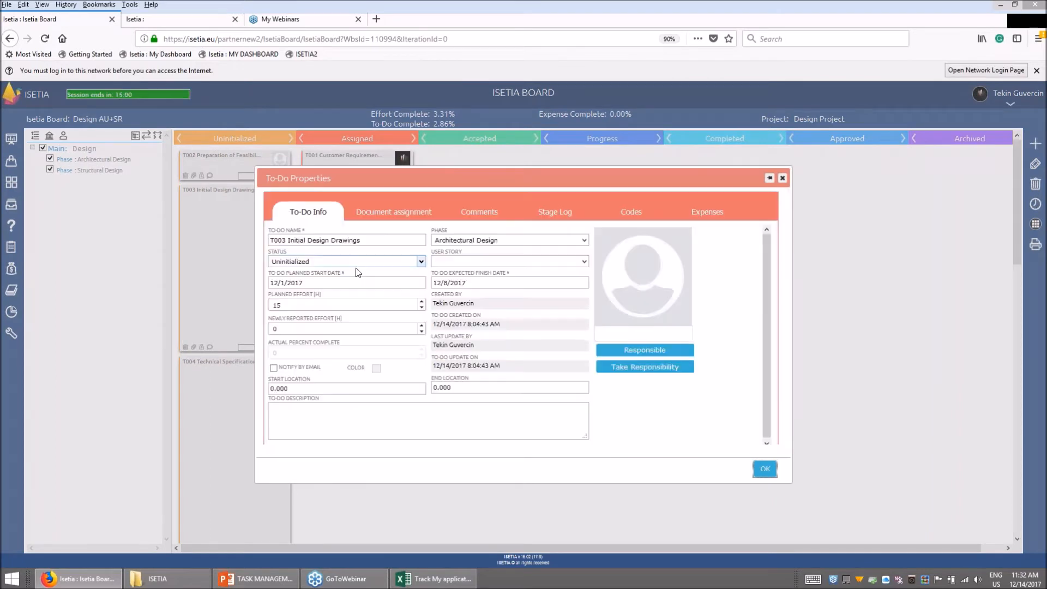
pyautogui.doubleClick(267, 304)
pyautogui.write('5')
pyautogui.click(279, 307)
pyautogui.click(765, 469)
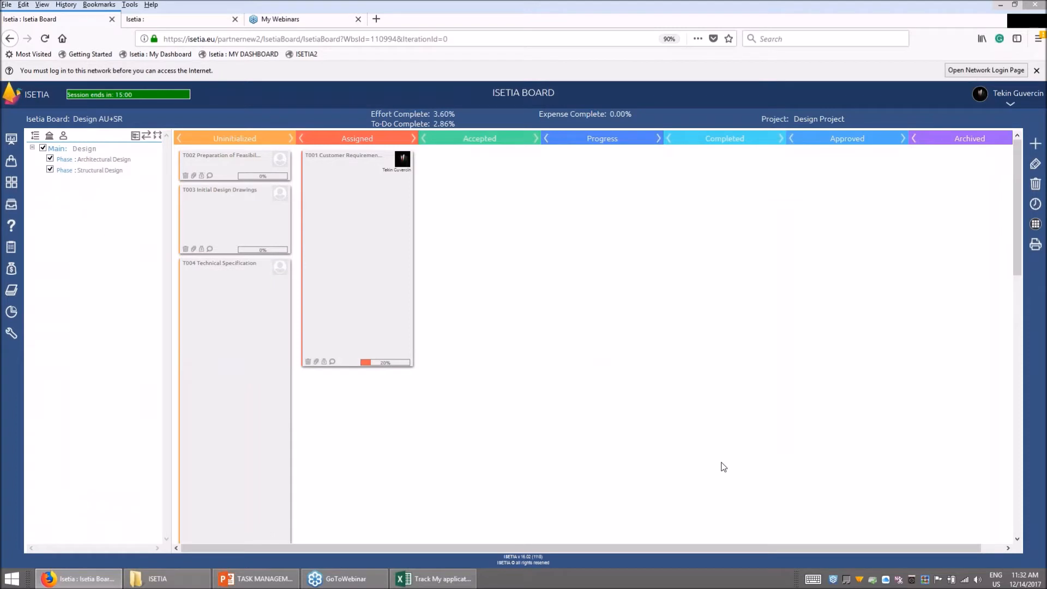
# Step: Reduce the planned effort of T004 Technical Specification so its card shrinks on the board
pyautogui.doubleClick(239, 340)
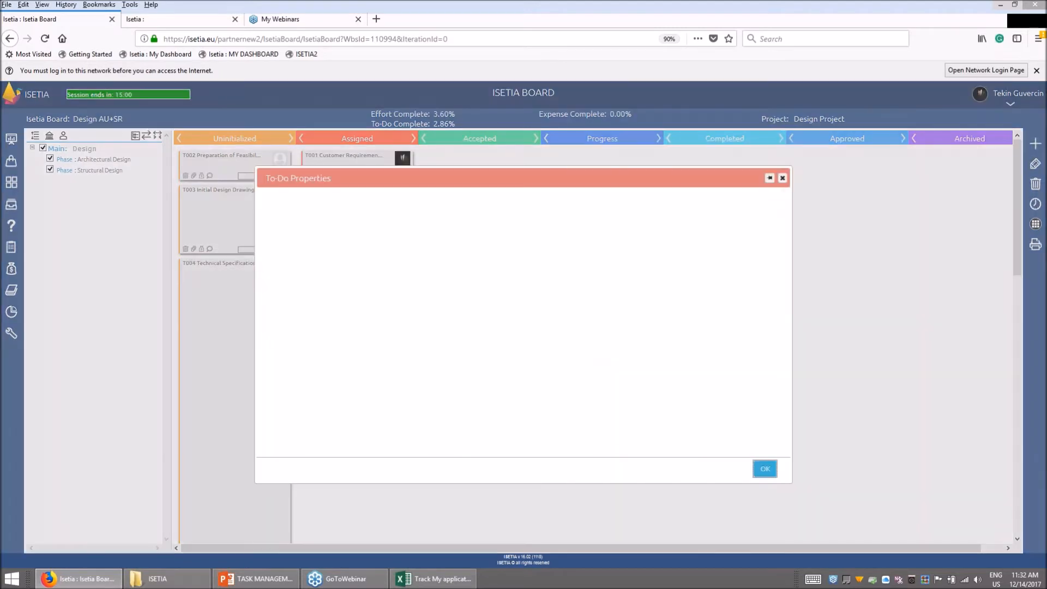
pyautogui.doubleClick(286, 307)
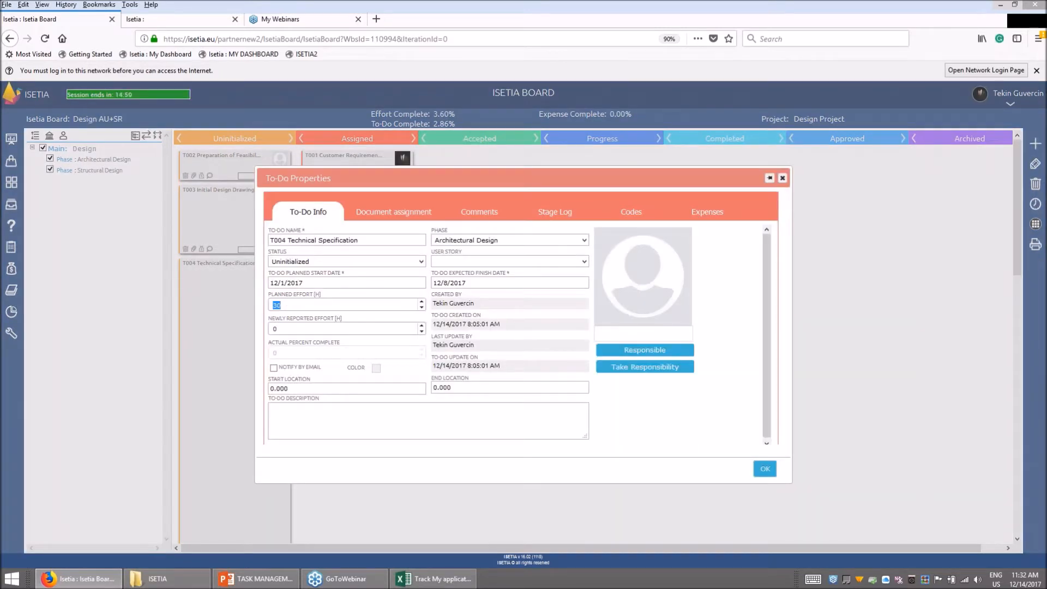
pyautogui.click(766, 469)
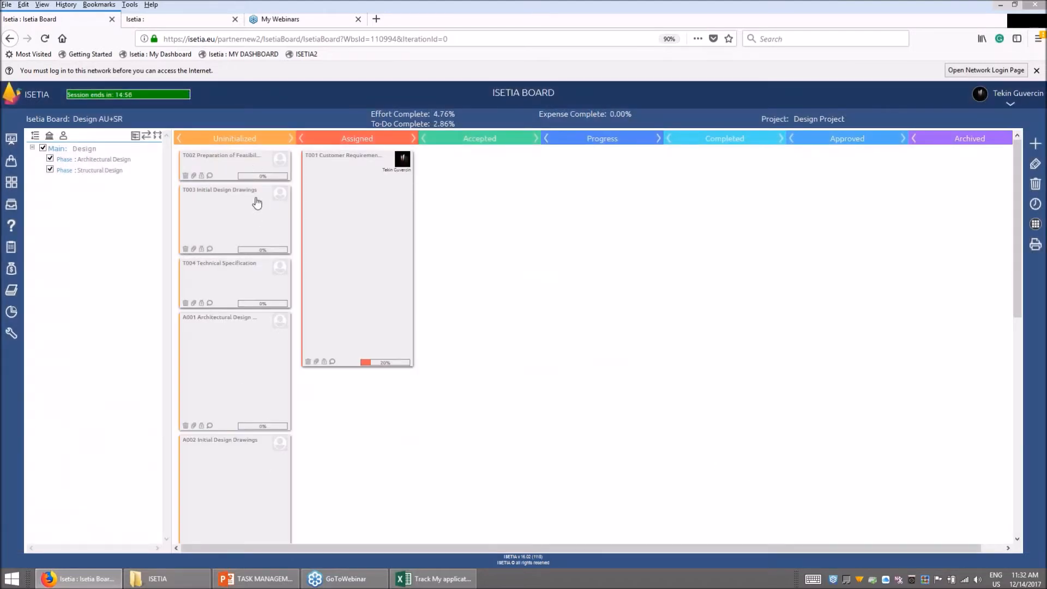
# Step: Review the to-do properties of T001 Customer Requirement Report and close them without changes
pyautogui.doubleClick(345, 240)
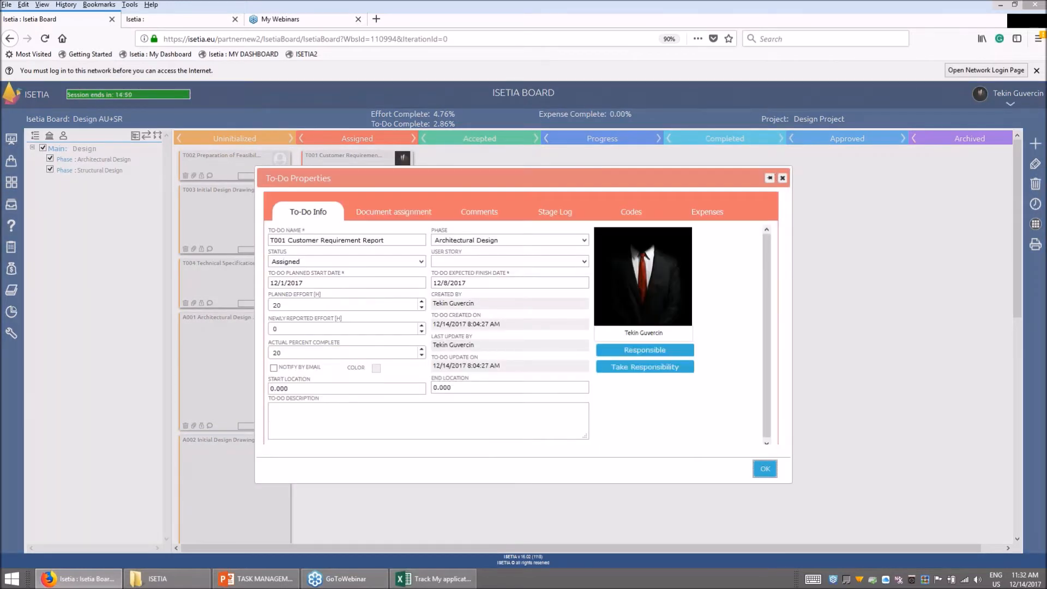
pyautogui.click(783, 177)
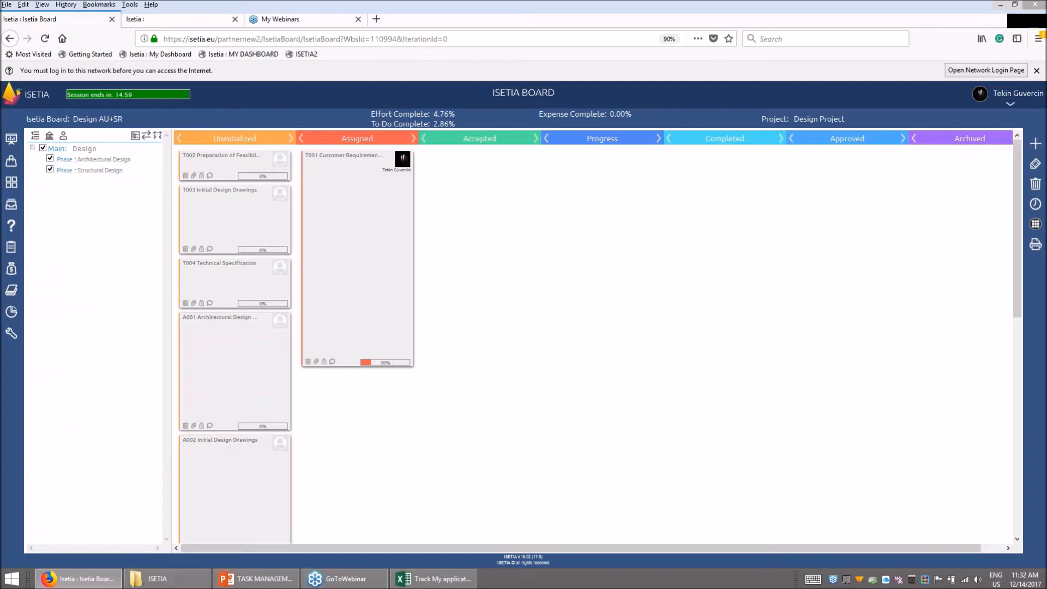
# Step: Move T003 Initial Design Drawings from Uninitialized to Assigned and onward to Accepted
pyautogui.click(238, 207)
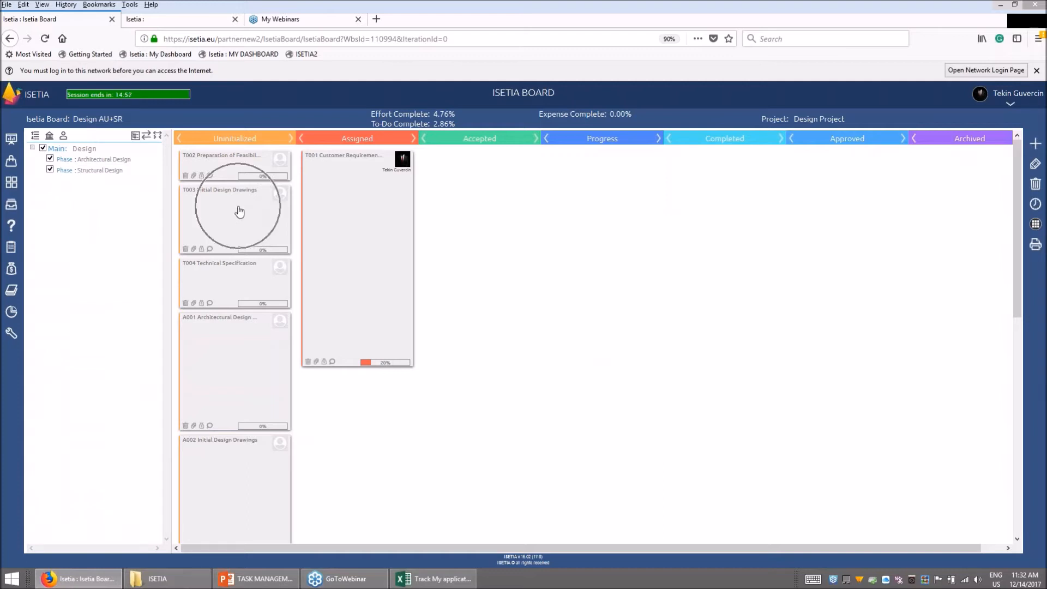
pyautogui.moveTo(237, 212); pyautogui.dragTo(342, 404)
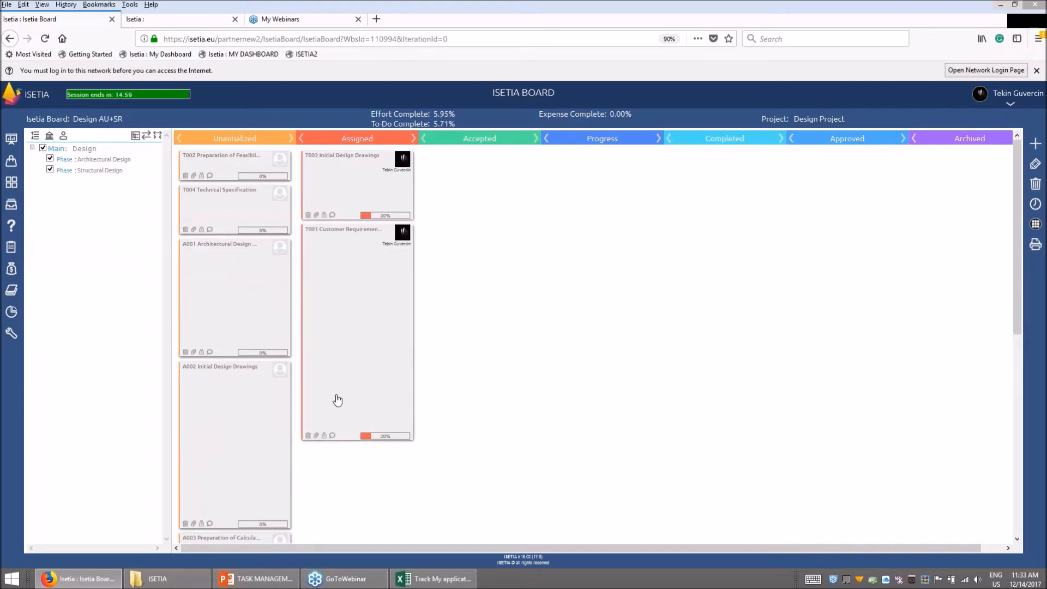
pyautogui.click(406, 161)
pyautogui.click(395, 171)
pyautogui.press('ctrl')
pyautogui.press('ctrl')
pyautogui.moveTo(375, 180); pyautogui.dragTo(471, 184)
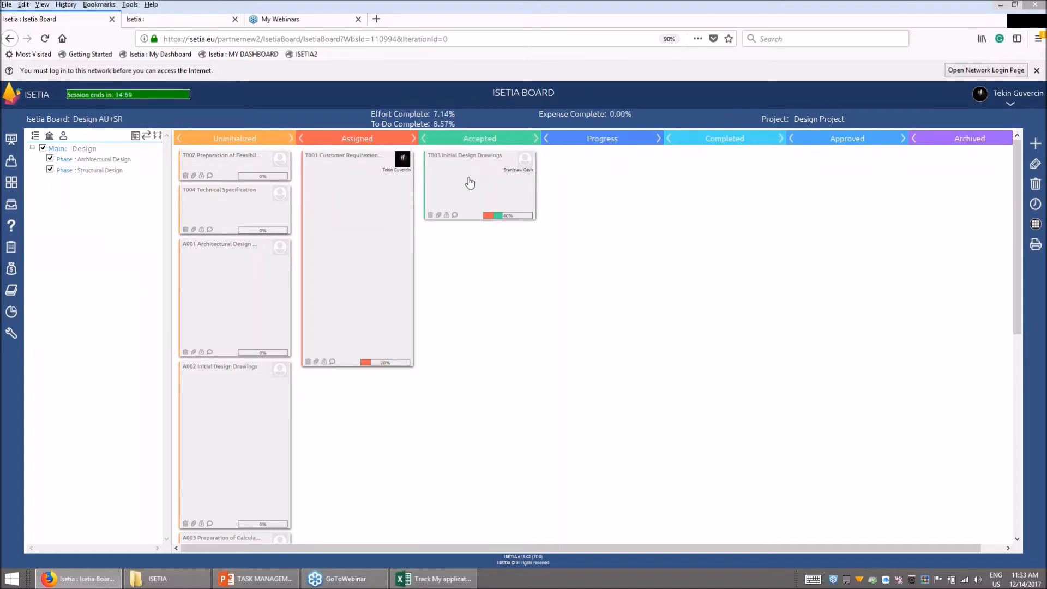
# Step: Advance T003 Initial Design Drawings through Progress to Completed
pyautogui.press('ctrl')
pyautogui.press('ctrl')
pyautogui.moveTo(502, 223); pyautogui.dragTo(589, 188)
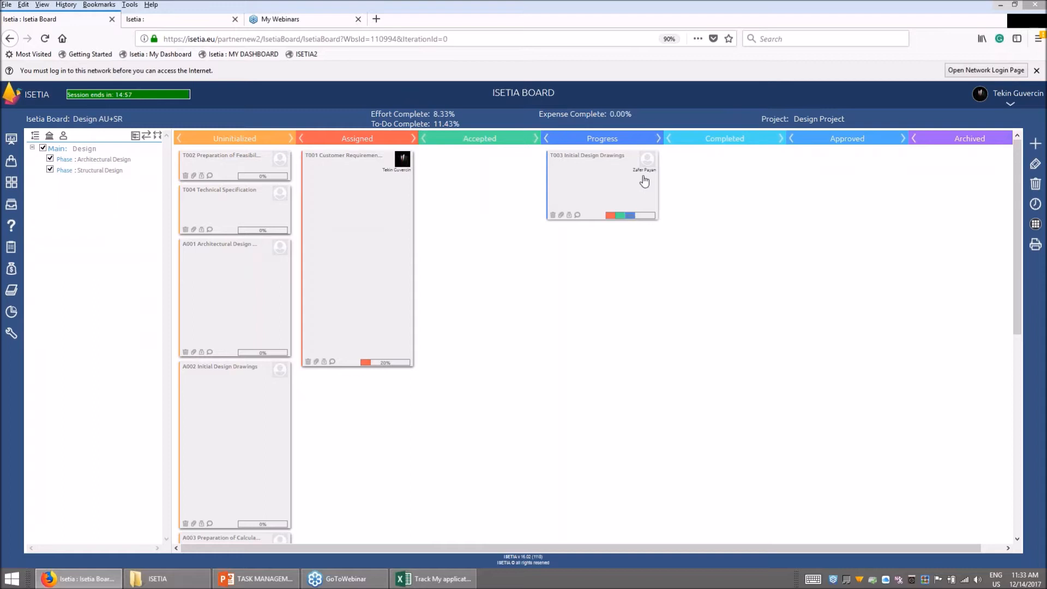
pyautogui.press('ctrl')
pyautogui.moveTo(631, 220); pyautogui.dragTo(754, 197)
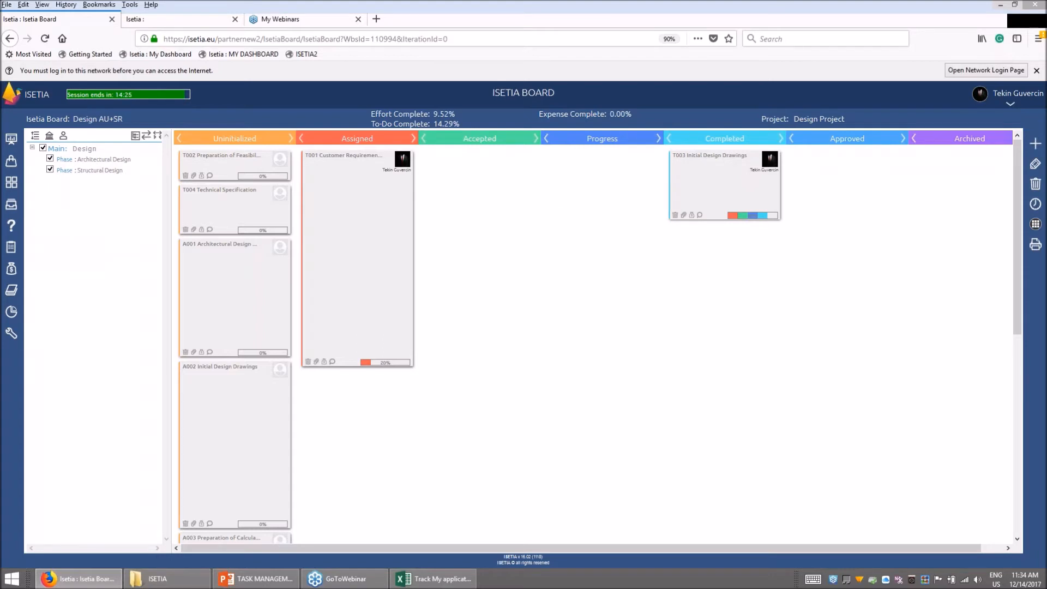
# Step: Go to My Dashboard and show the DESIGN REVIEWS (BIM PROCESS) board of project A1
pyautogui.click(1038, 26)
pyautogui.click(11, 139)
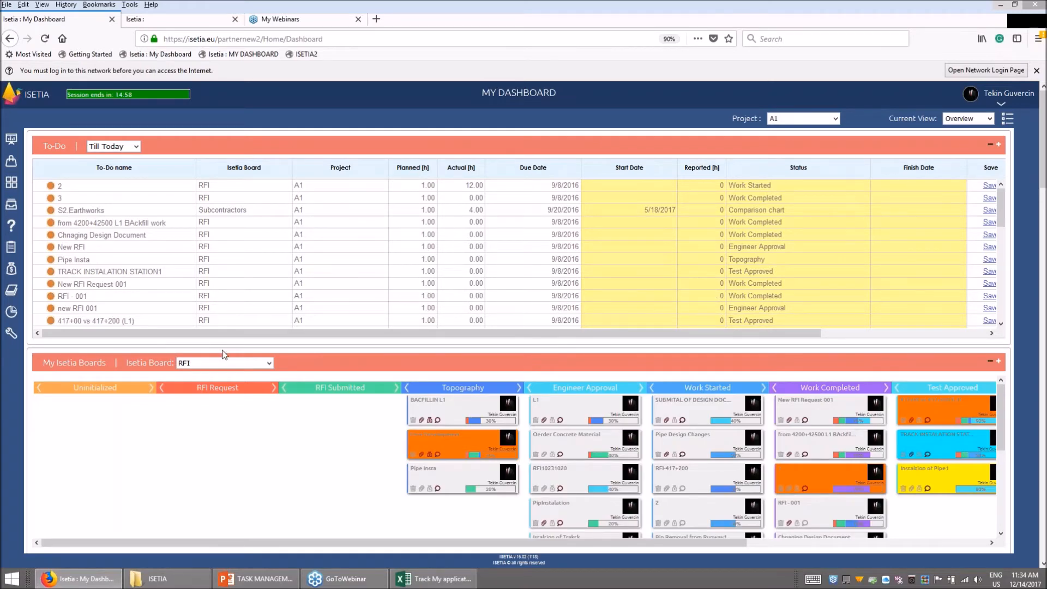
pyautogui.click(268, 363)
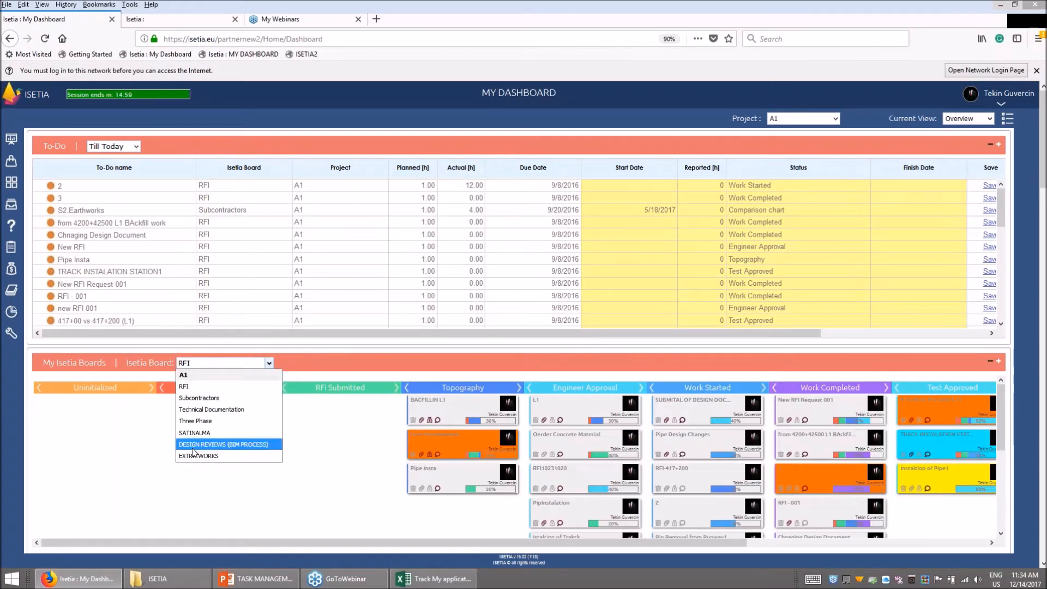
pyautogui.click(346, 417)
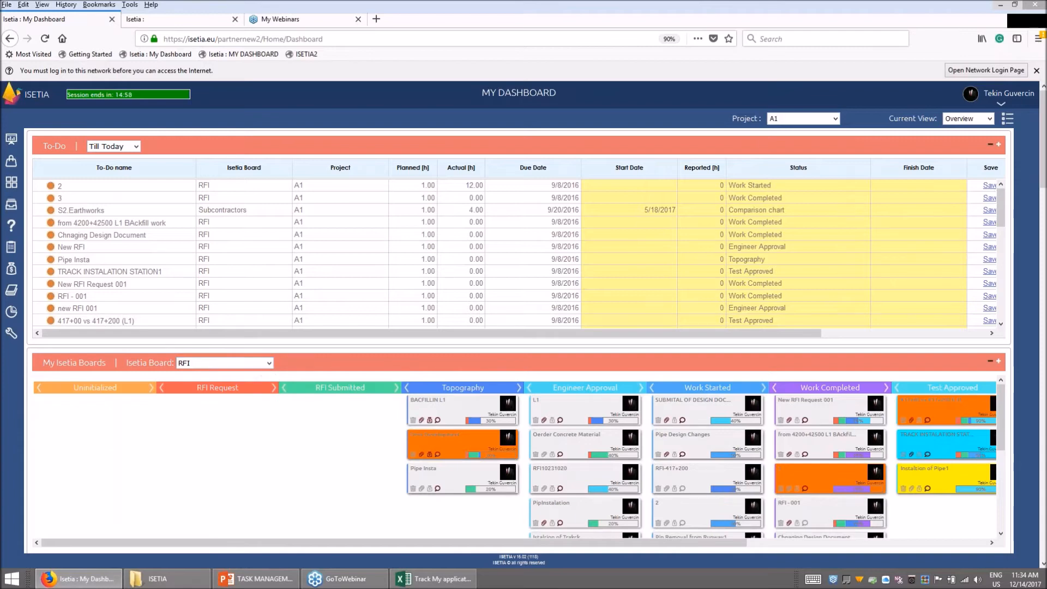
pyautogui.click(269, 363)
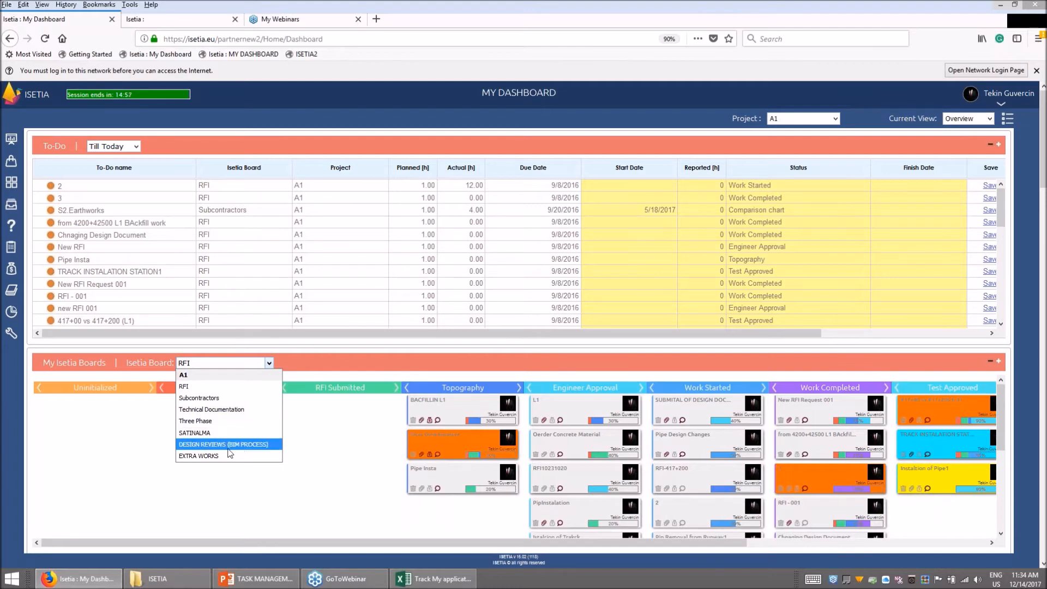
pyautogui.click(229, 444)
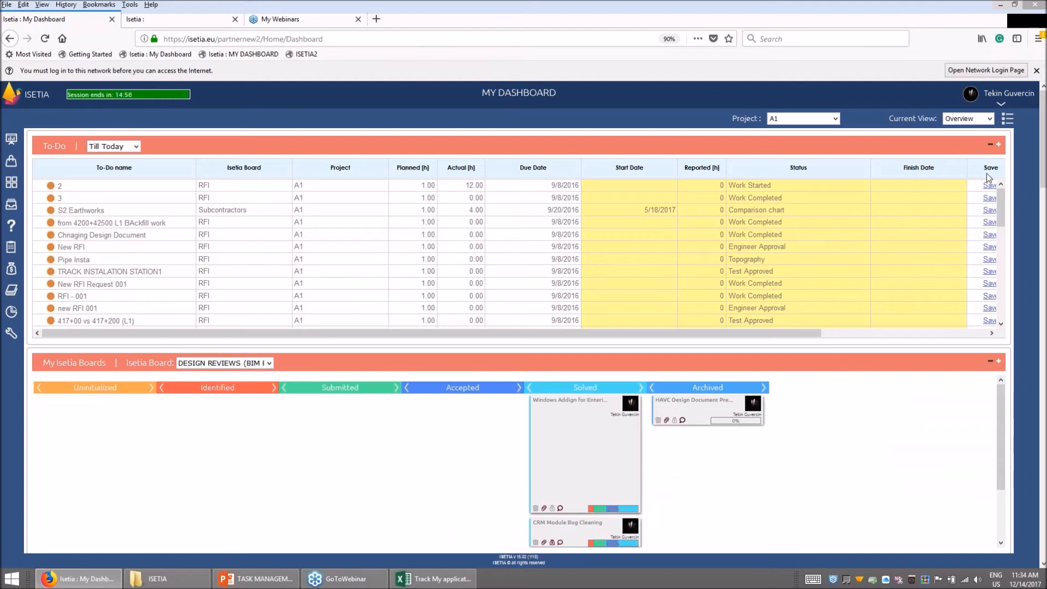
# Step: Switch the dashboard to Design Project and look at its T001 and T004 entries in the to-do list
pyautogui.click(838, 118)
pyautogui.moveTo(834, 205); pyautogui.dragTo(831, 266)
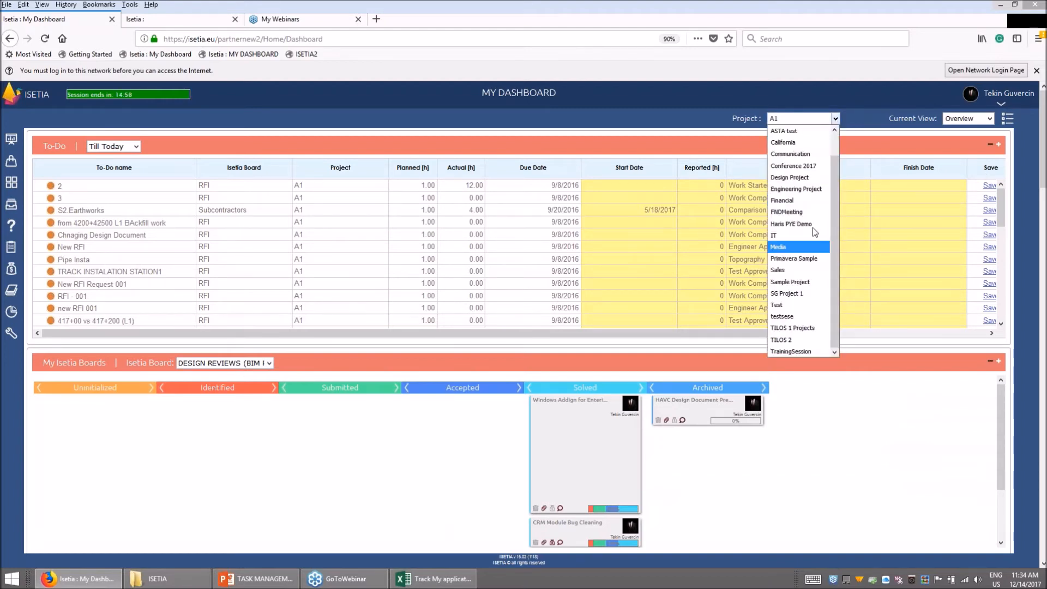
pyautogui.click(816, 177)
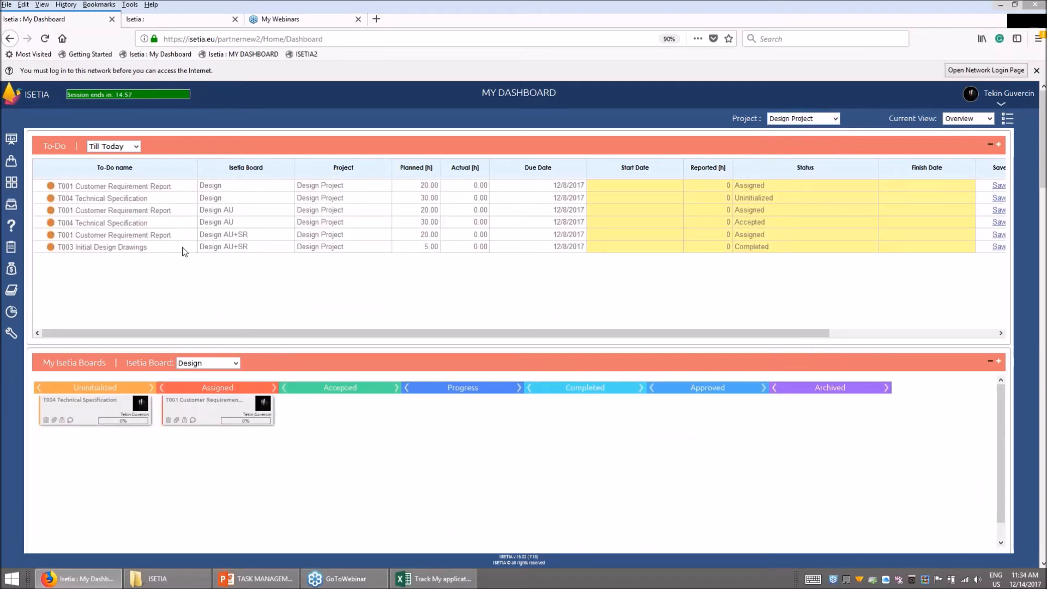
pyautogui.click(90, 187)
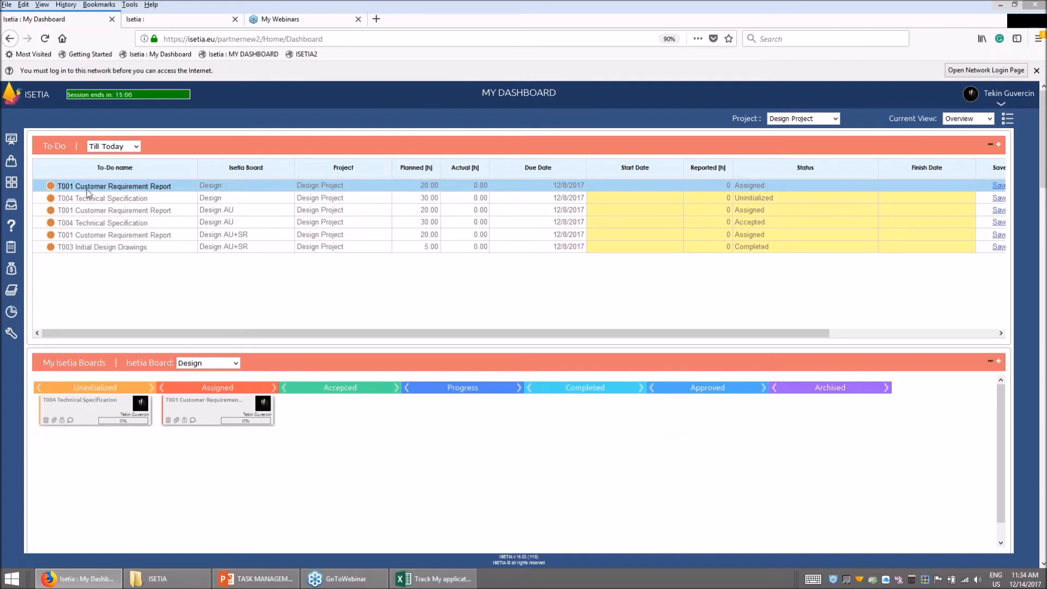
pyautogui.click(91, 199)
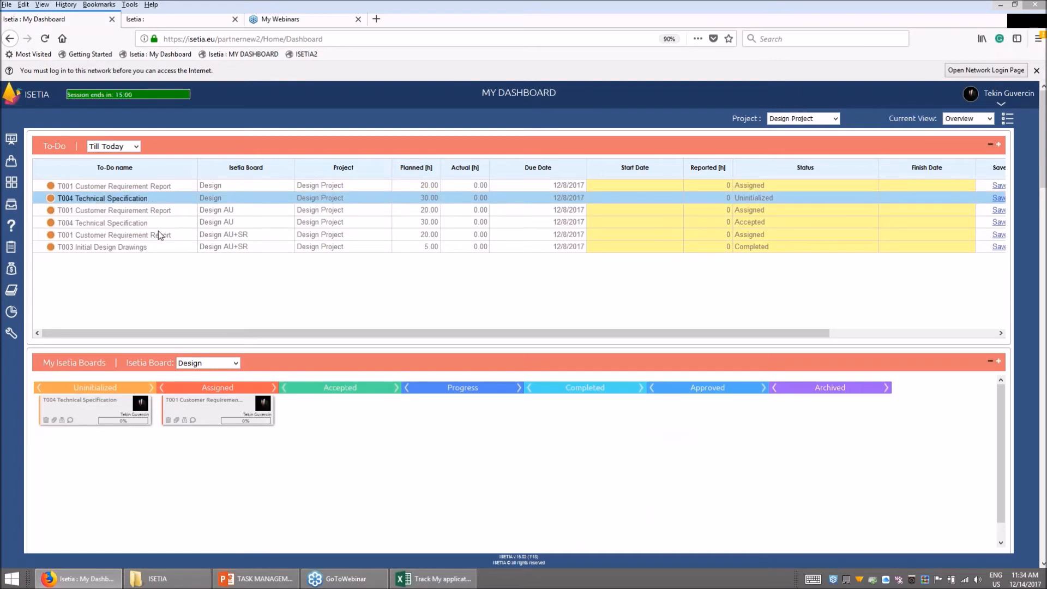
# Step: Show the Design AU+SR board on the dashboard and examine its assigned and completed cards
pyautogui.click(232, 366)
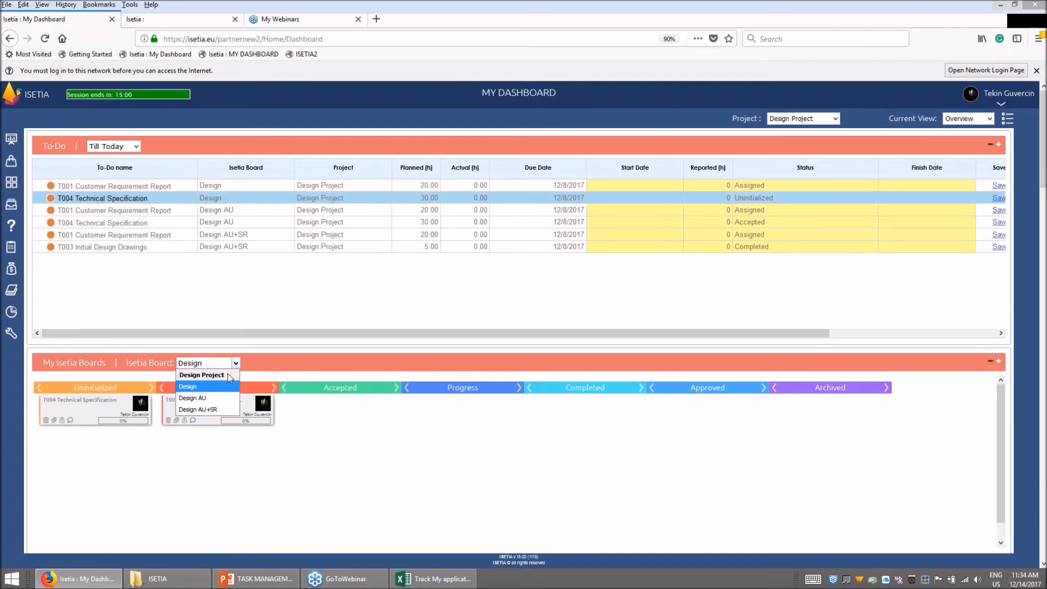
pyautogui.click(205, 410)
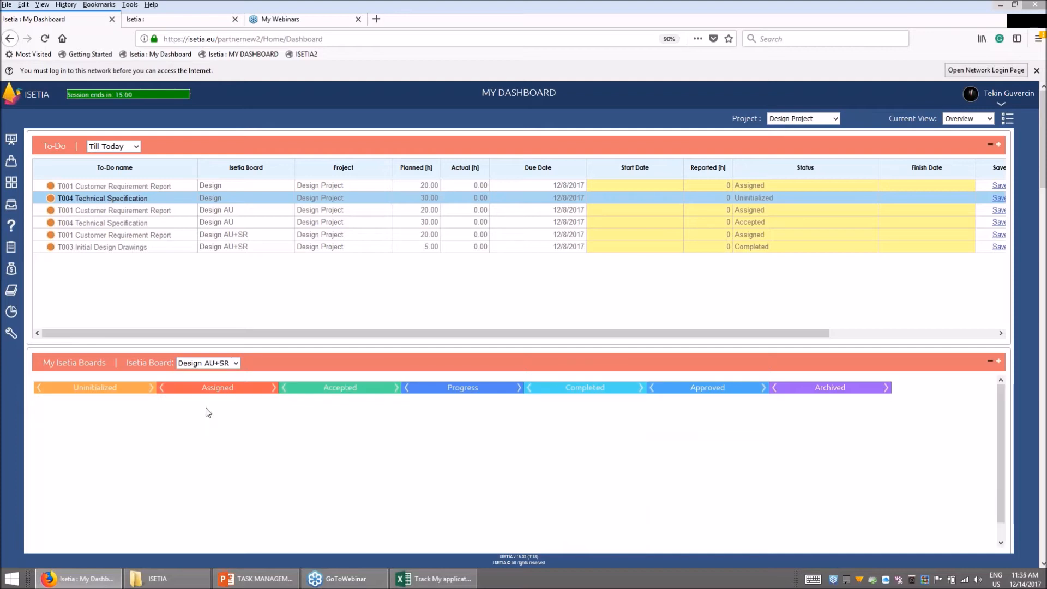
pyautogui.moveTo(1002, 462); pyautogui.dragTo(1009, 410)
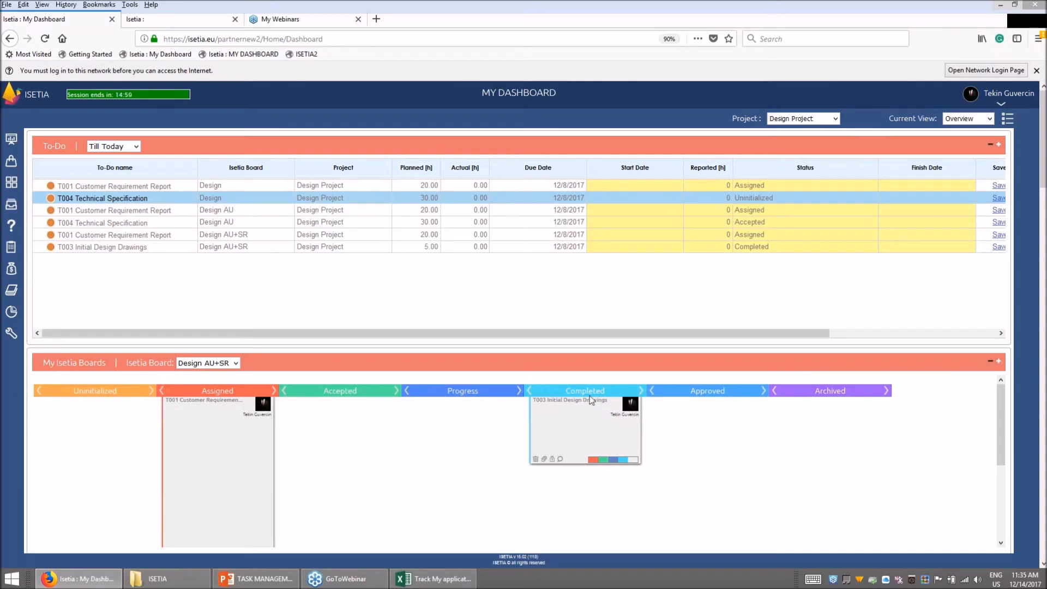
pyautogui.click(1001, 97)
pyautogui.click(575, 431)
# Step: Show the Design board on the dashboard and move T001 Customer Requirement Report from Assigned to Accepted
pyautogui.click(236, 363)
pyautogui.click(200, 387)
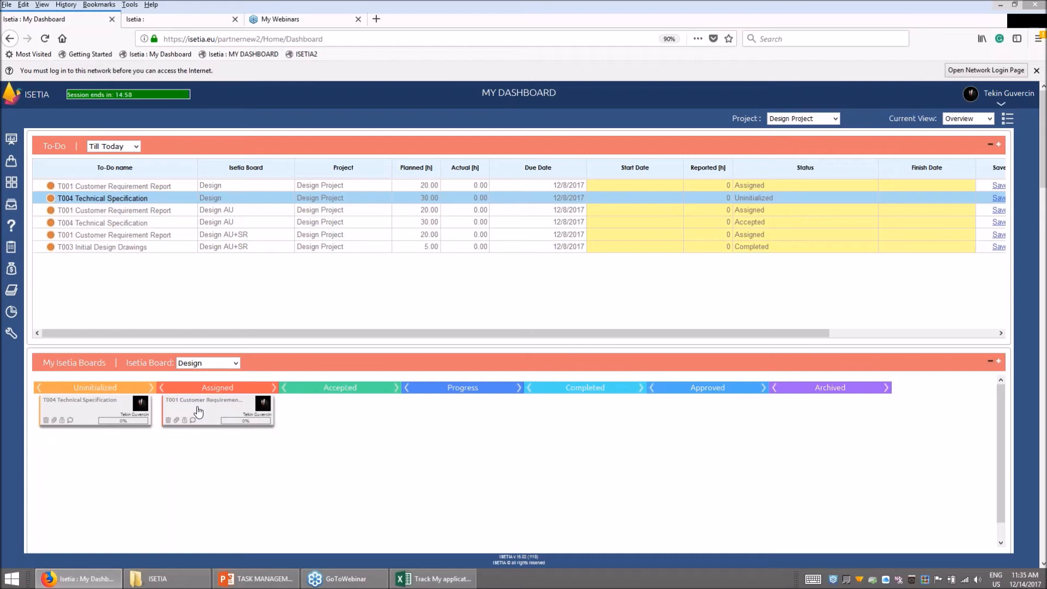
pyautogui.moveTo(199, 413); pyautogui.dragTo(322, 414)
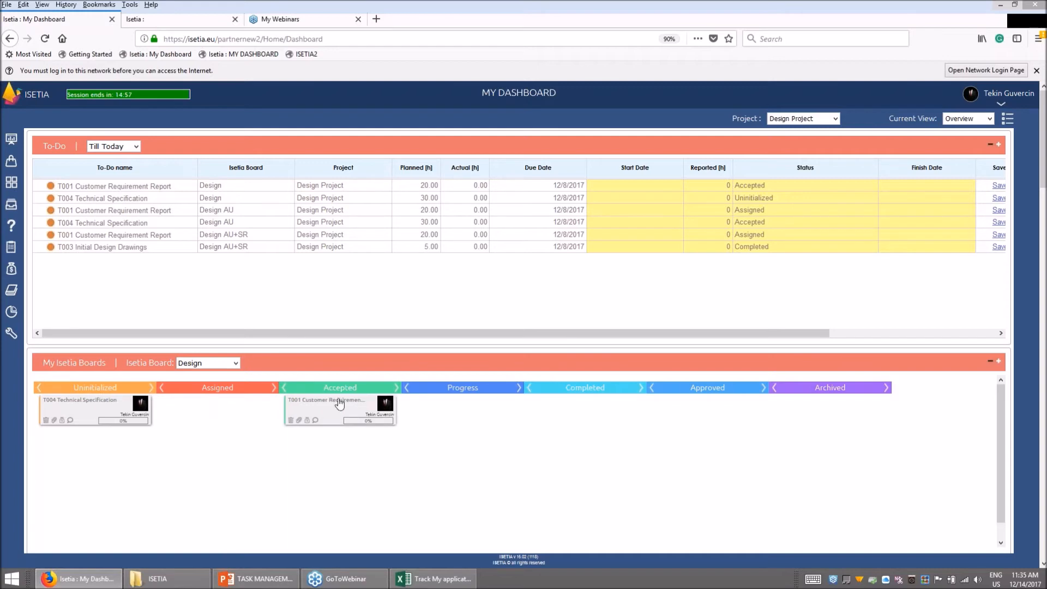
pyautogui.click(235, 363)
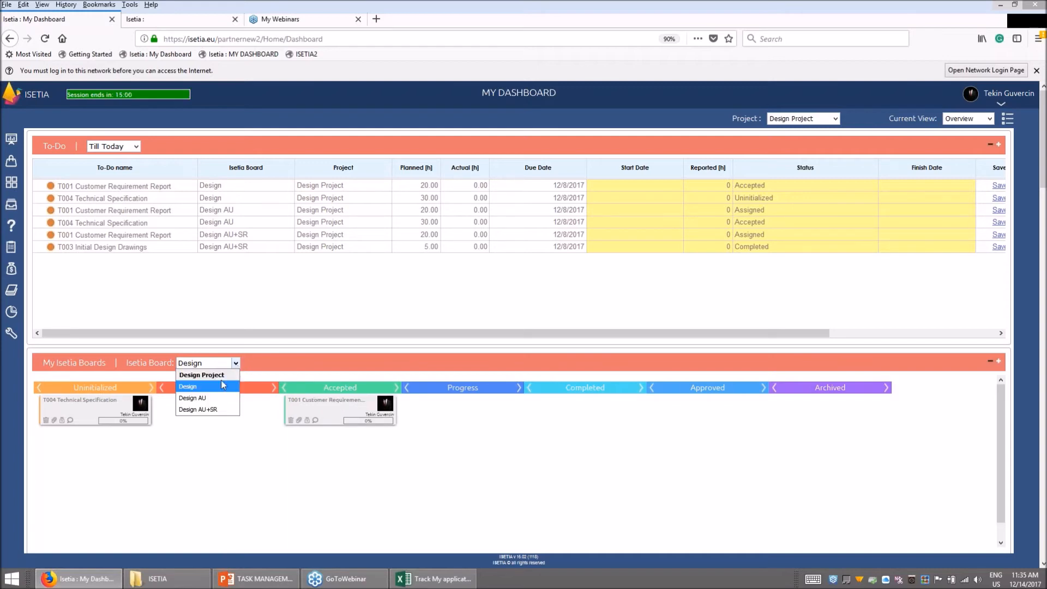
pyautogui.click(285, 456)
pyautogui.click(343, 404)
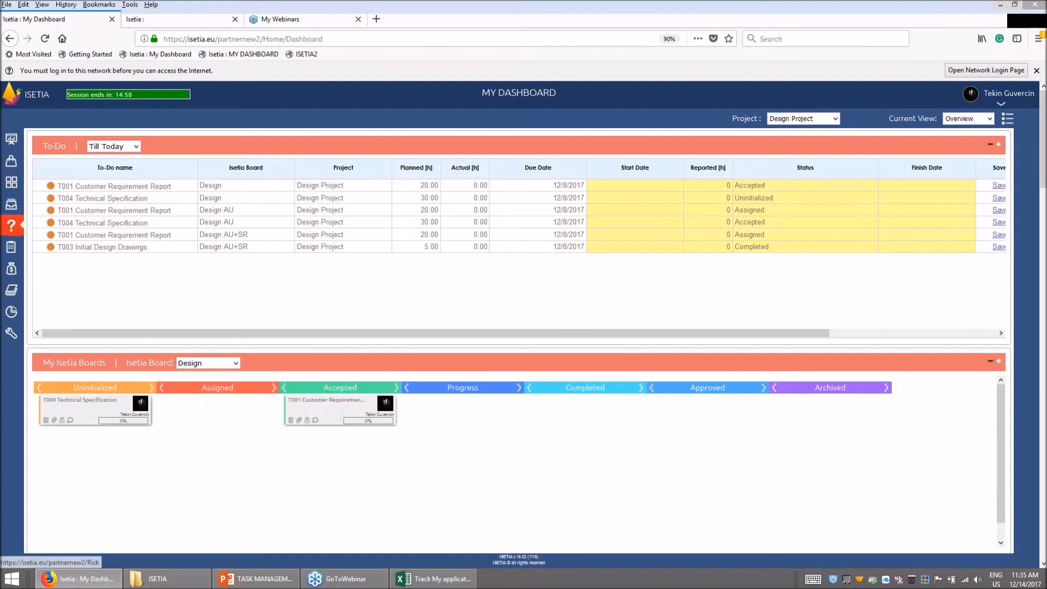
# Step: Open the full Design board of Design Project and check the status of T001
pyautogui.click(12, 184)
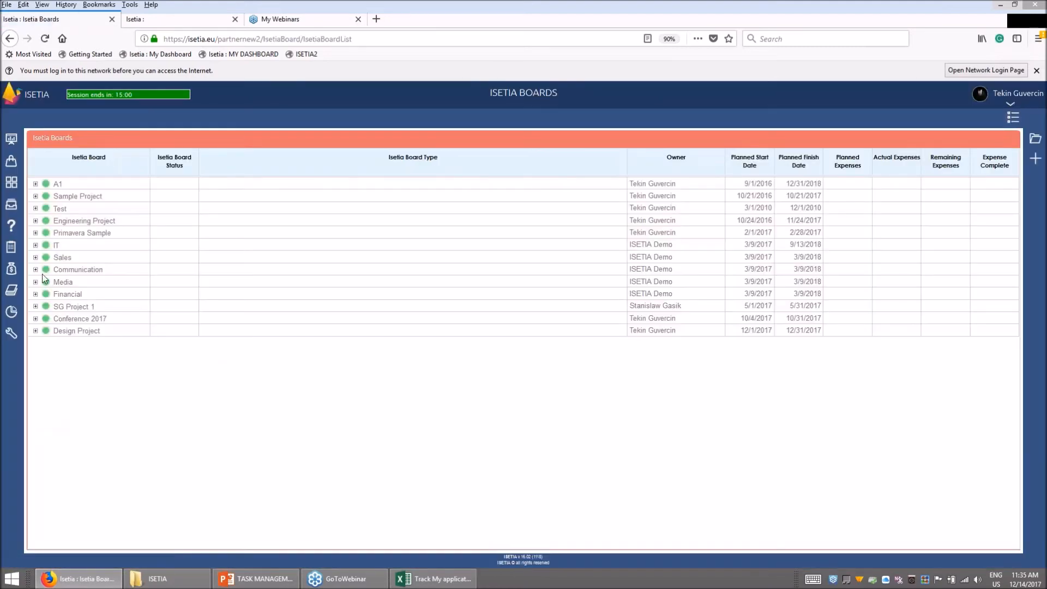
pyautogui.click(36, 331)
pyautogui.rightClick(89, 346)
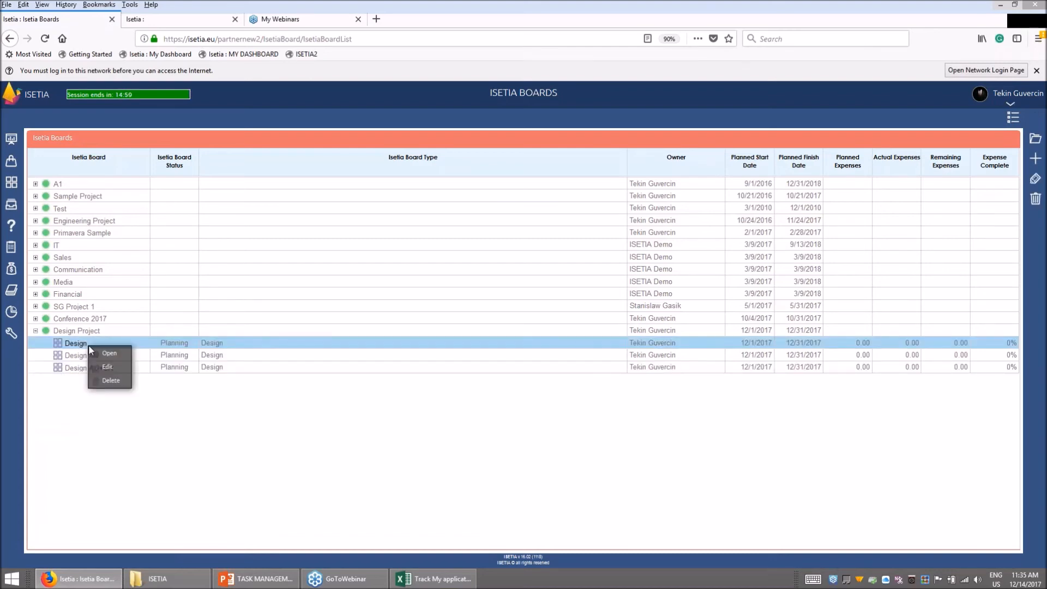
pyautogui.click(136, 350)
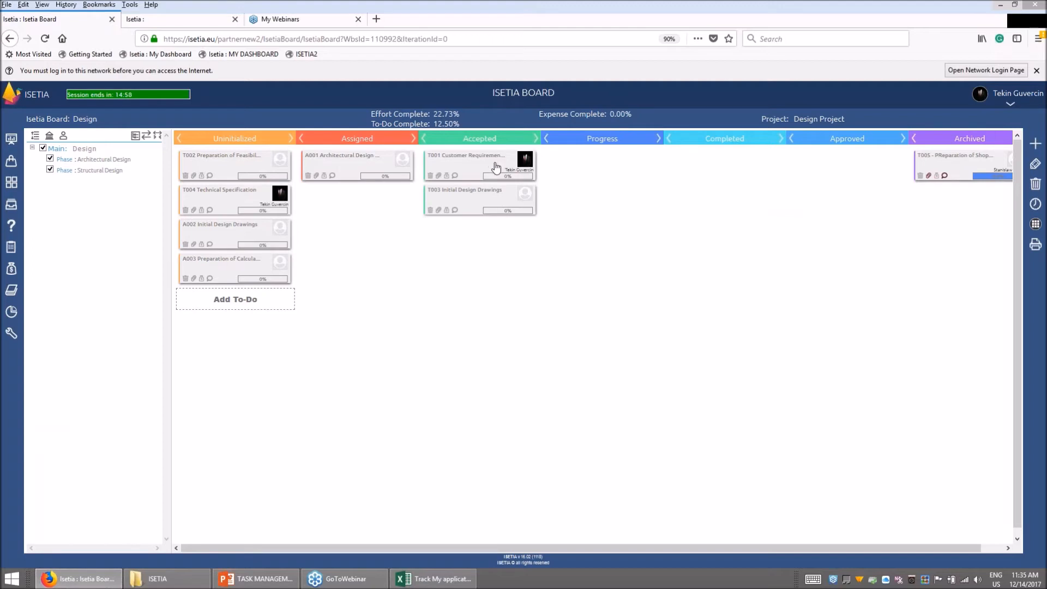
pyautogui.press('ctrl')
# Step: Filter the Design board by assignee to leave only one person's to-dos, and restore the unassigned and hidden assignee's cards
pyautogui.click(64, 135)
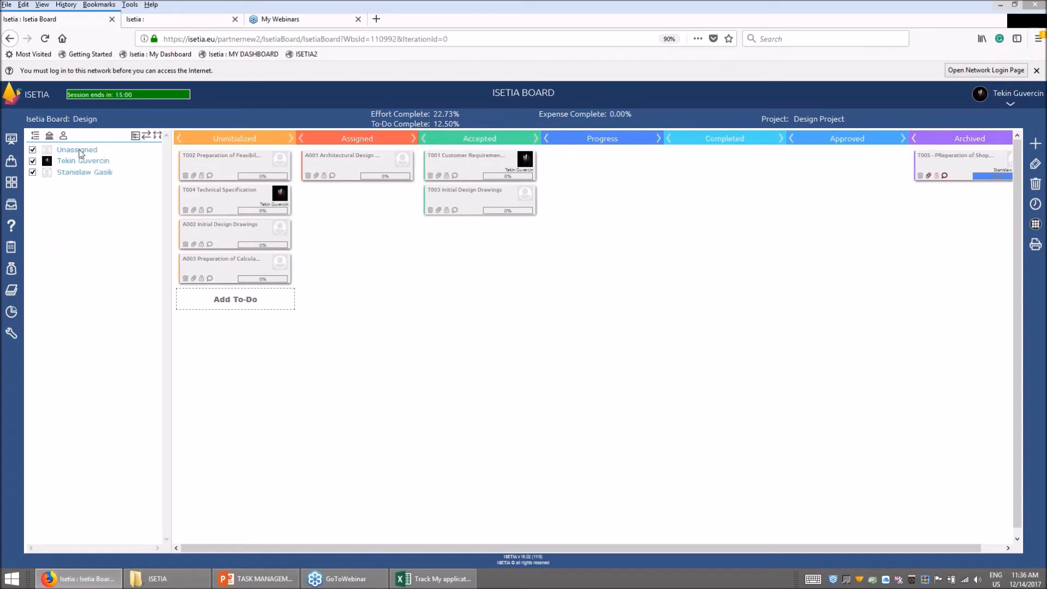
pyautogui.click(33, 151)
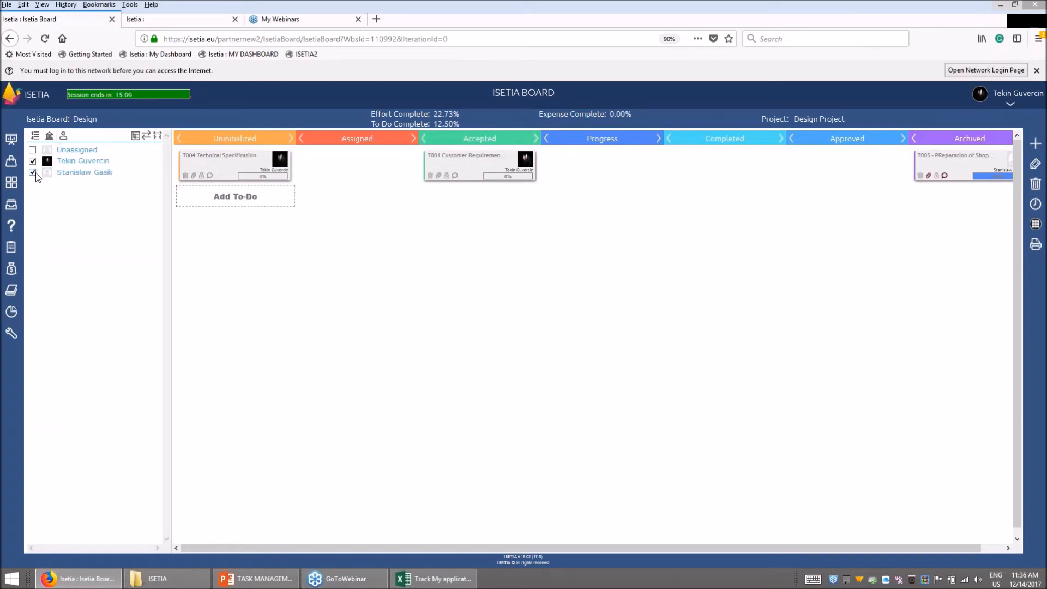
pyautogui.click(33, 172)
pyautogui.press('ctrl')
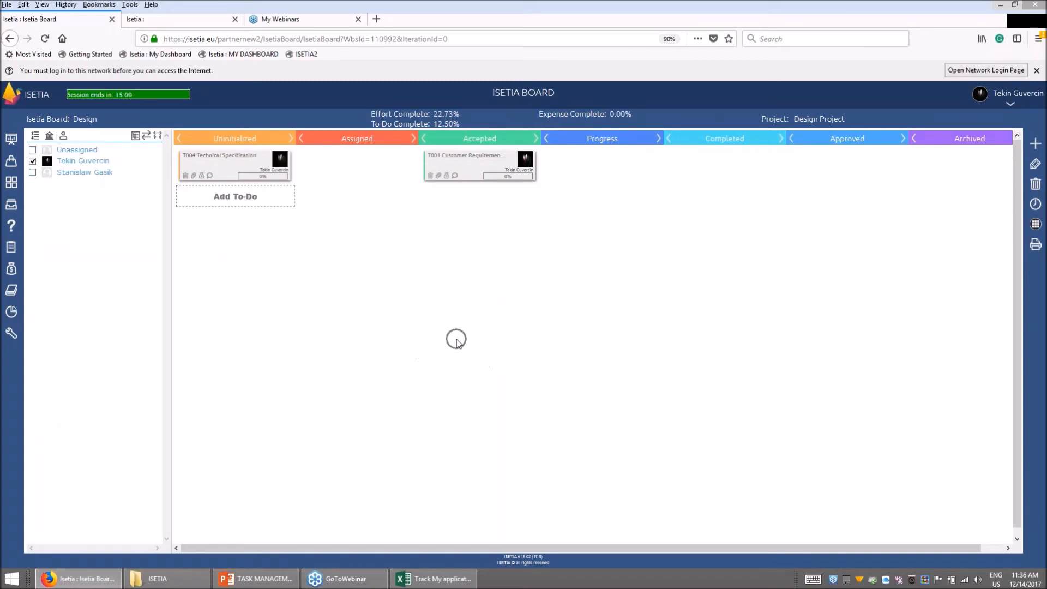
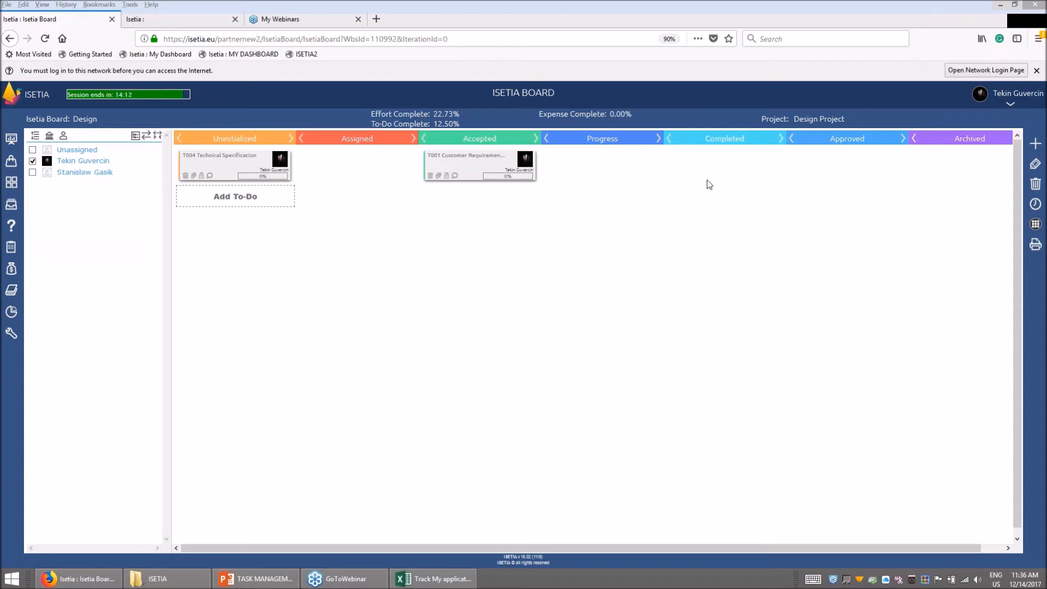
pyautogui.click(32, 150)
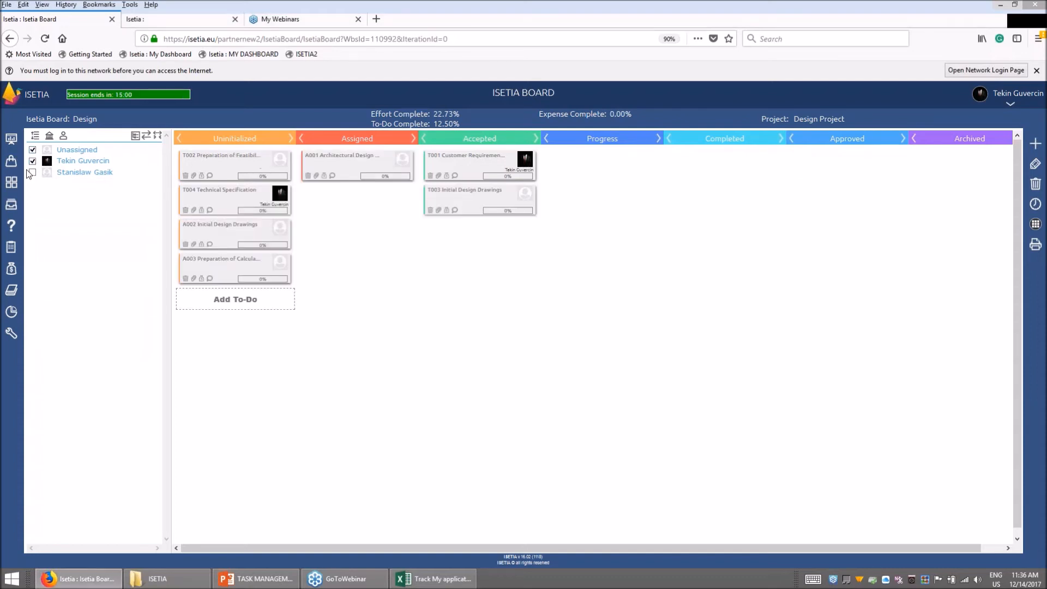
pyautogui.click(32, 172)
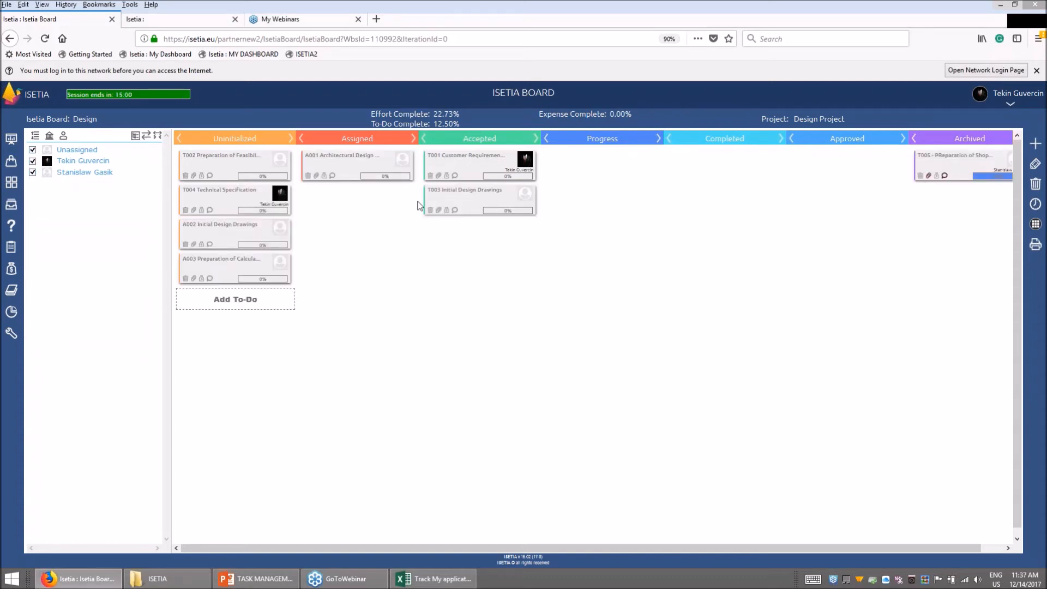
# Step: Open the Design AU+SR board of Design Project from the Isetia Boards list
pyautogui.click(11, 182)
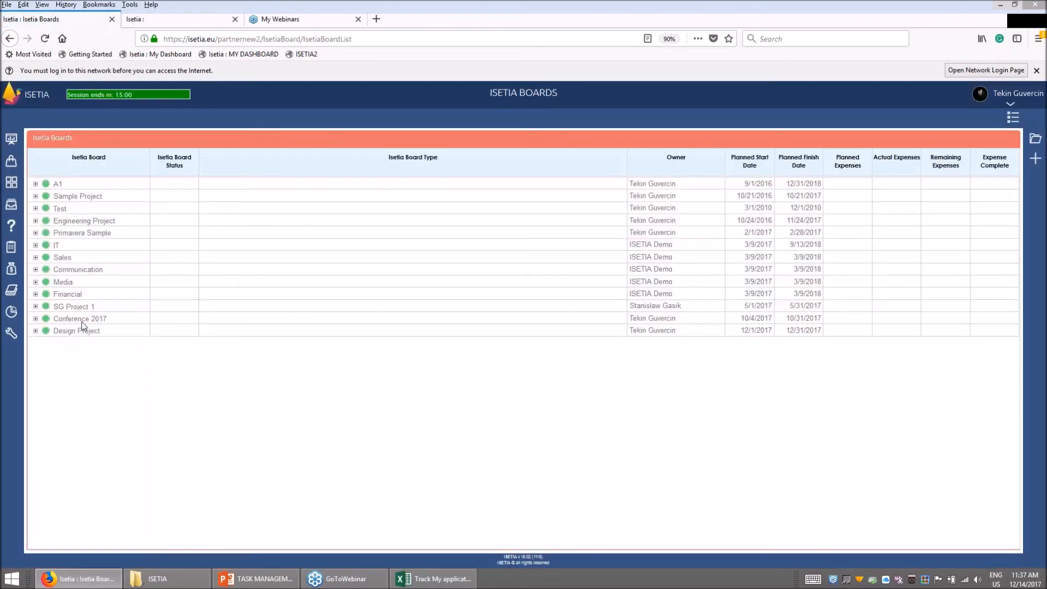
pyautogui.click(37, 332)
pyautogui.click(79, 367)
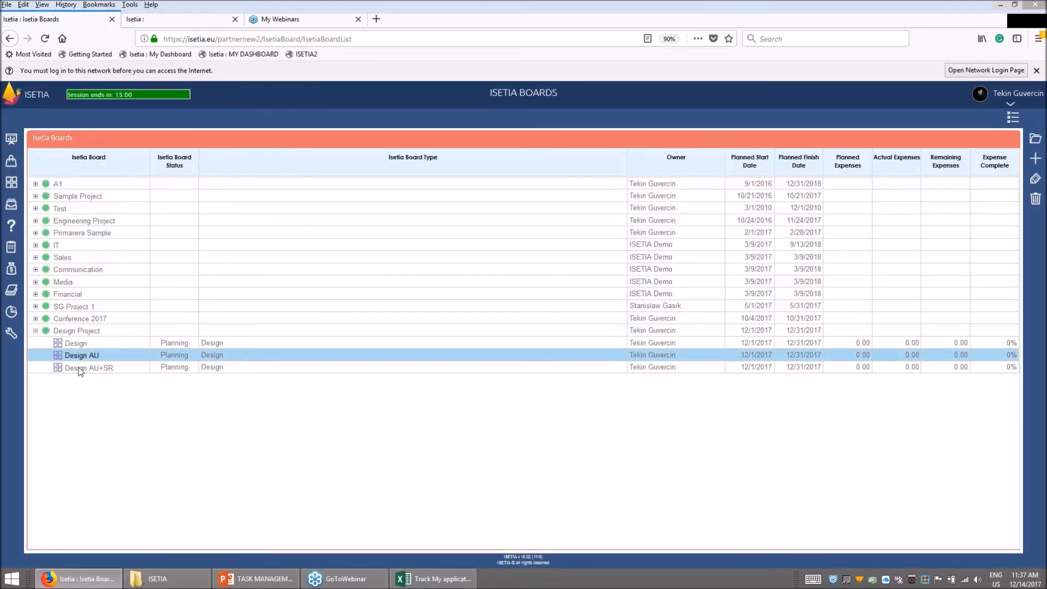
pyautogui.rightClick(79, 369)
pyautogui.click(97, 375)
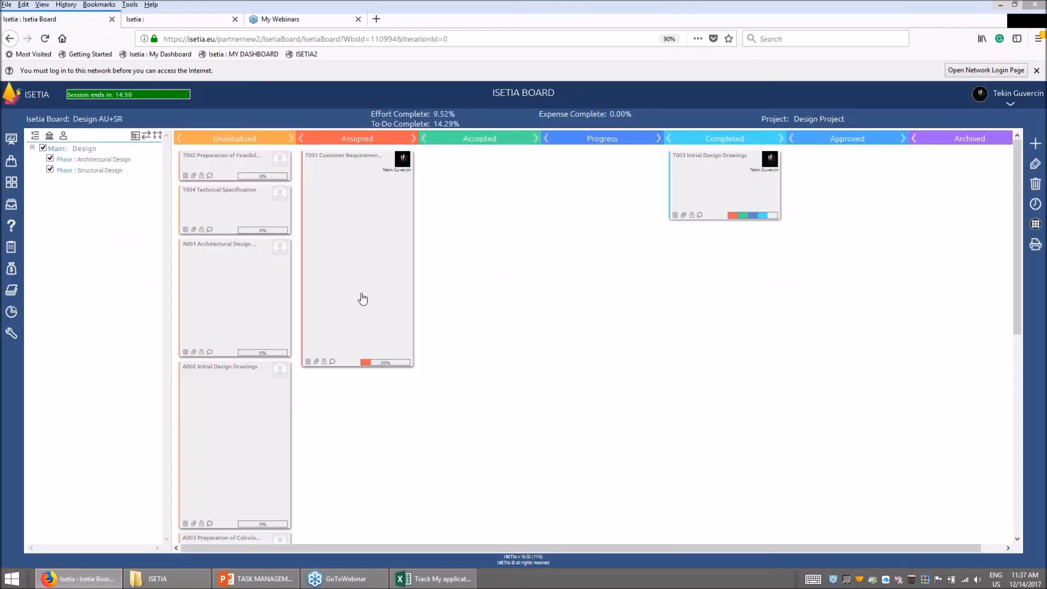
# Step: Set the actual percent complete of T001 Customer Requirement Report to 15 in its to-do properties
pyautogui.doubleClick(381, 290)
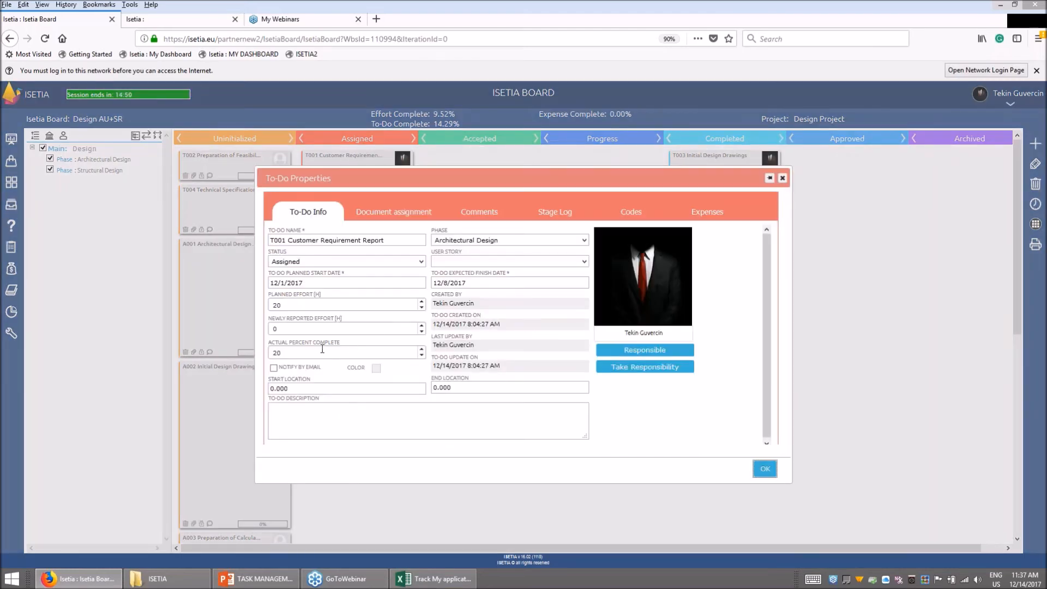
pyautogui.doubleClick(273, 352)
pyautogui.write('15')
pyautogui.click(764, 469)
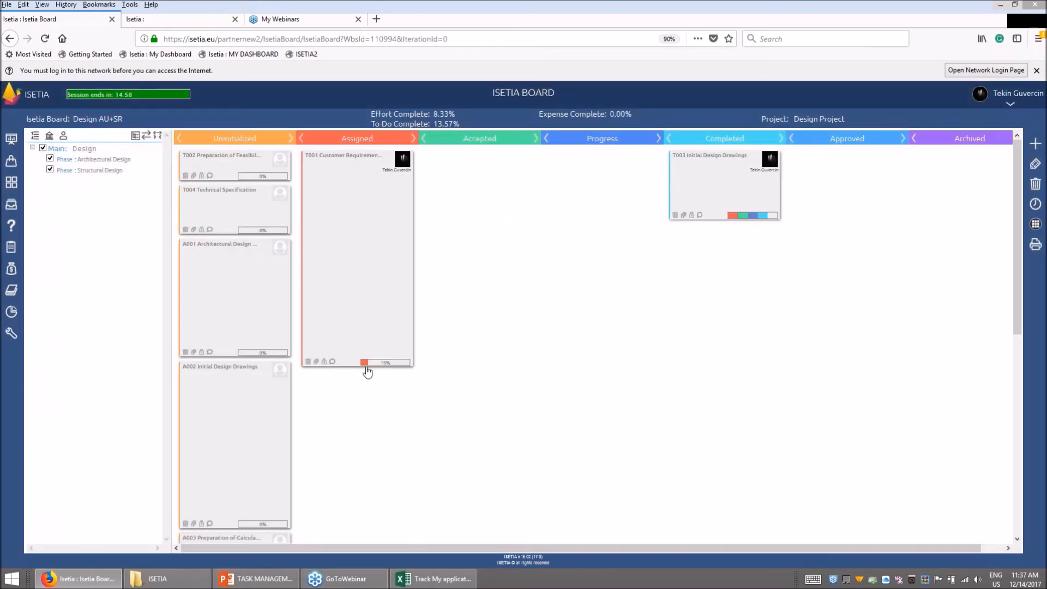
# Step: Check the planned effort of T001 Customer Requirement Report in its properties, and close them without changes
pyautogui.doubleClick(380, 288)
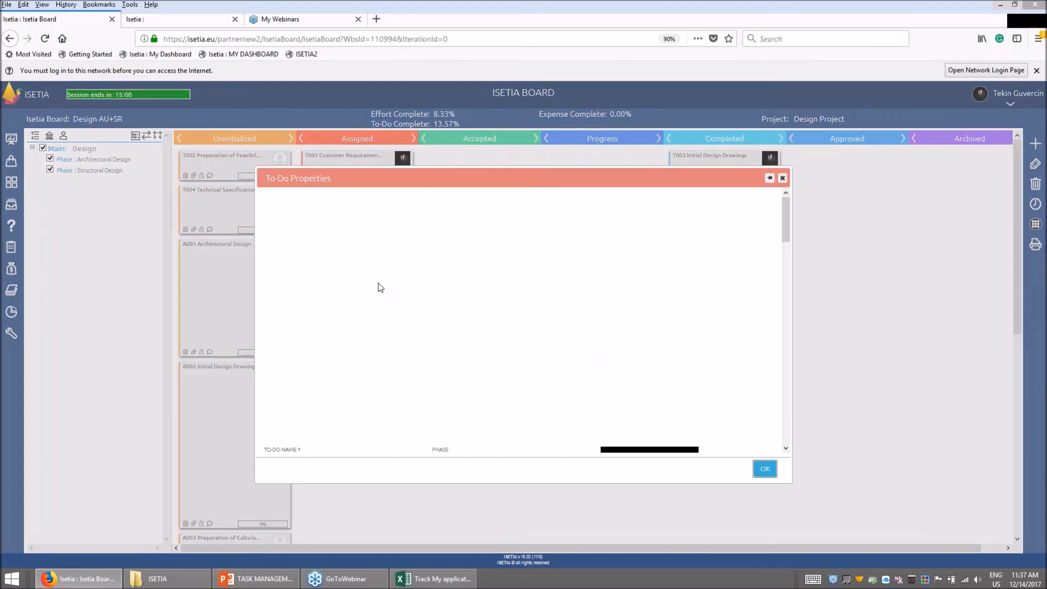
pyautogui.moveTo(312, 305); pyautogui.dragTo(259, 299)
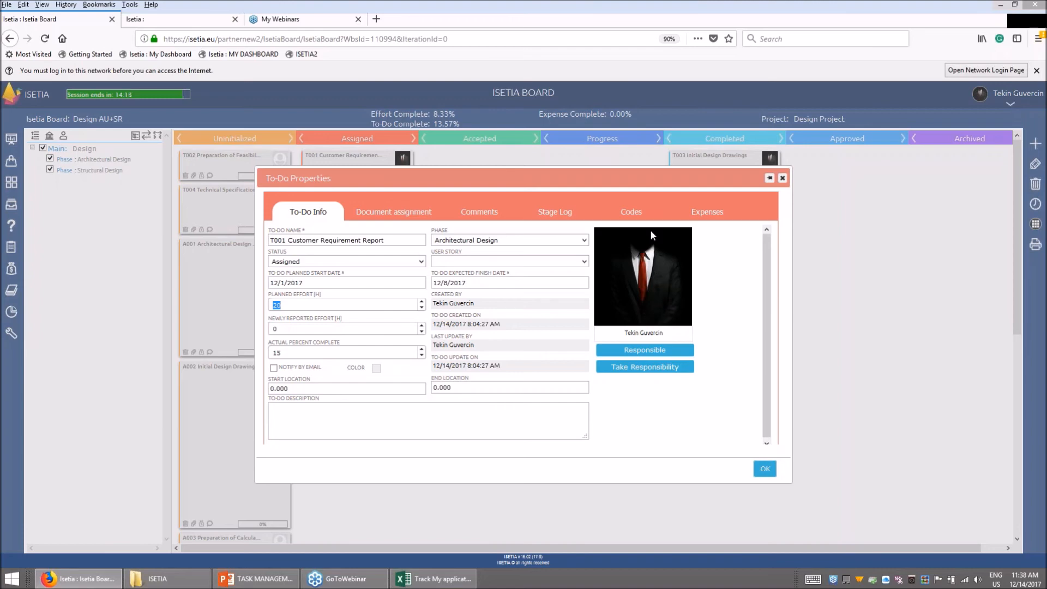
pyautogui.click(783, 177)
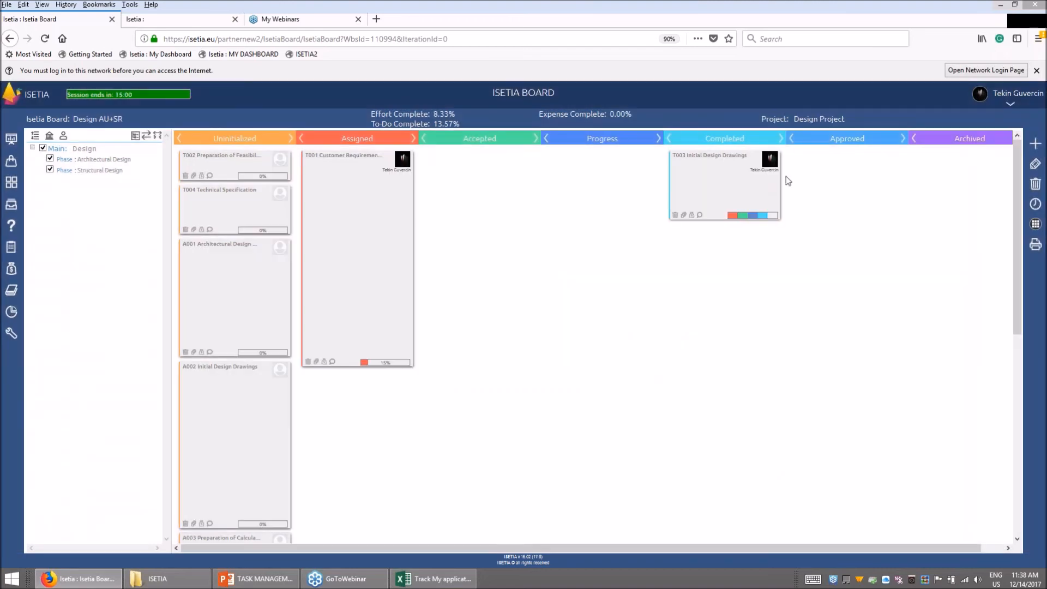
pyautogui.click(1036, 24)
# Step: Review the document assignment, comments, codes and expenses sections in the properties of T001 Customer Requirement Report
pyautogui.doubleClick(372, 246)
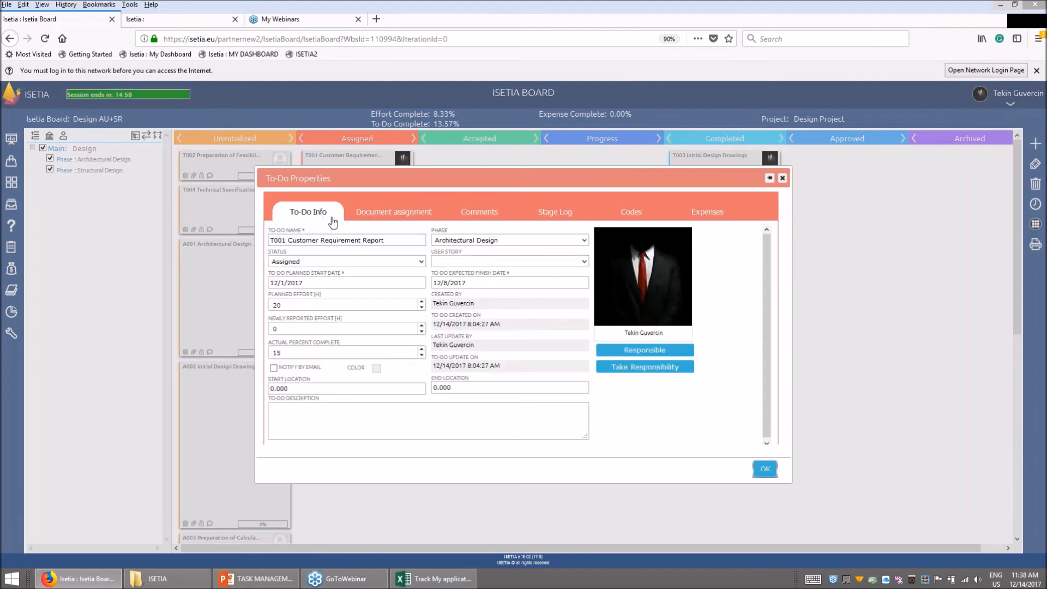
pyautogui.click(384, 217)
pyautogui.click(277, 359)
pyautogui.click(326, 372)
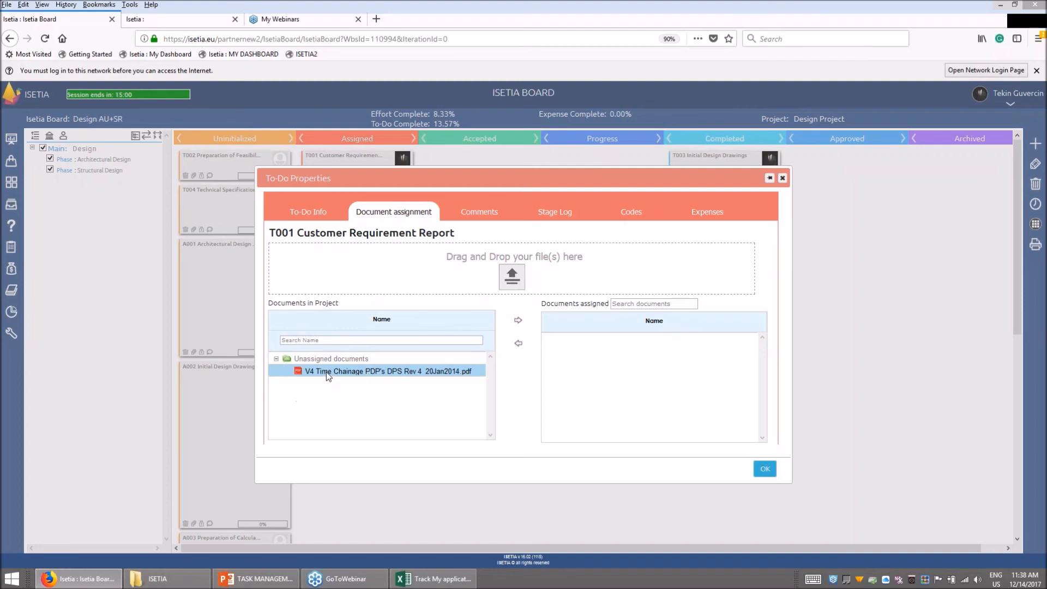
pyautogui.click(469, 219)
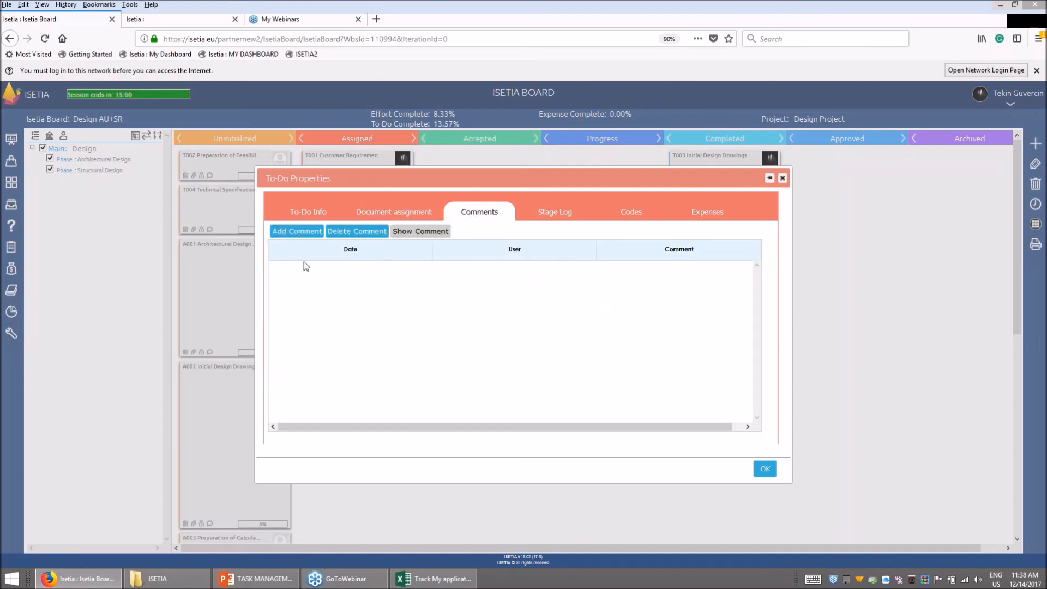
pyautogui.click(631, 217)
pyautogui.moveTo(467, 249)
pyautogui.mouseDown()
pyautogui.moveTo(472, 424)
pyautogui.moveTo(469, 243)
pyautogui.mouseUp()
pyautogui.click(715, 213)
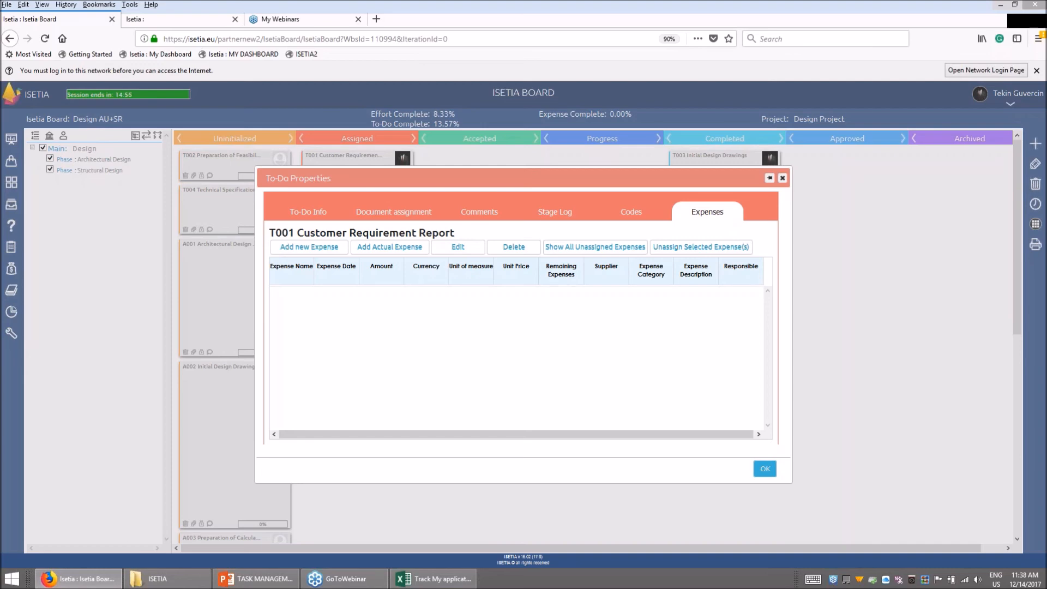
# Step: Try out a new expense for T001 with quantity 1 and unit price 100, and close the form without saving
pyautogui.click(309, 248)
pyautogui.click(71, 195)
pyautogui.click(381, 198)
pyautogui.write('100')
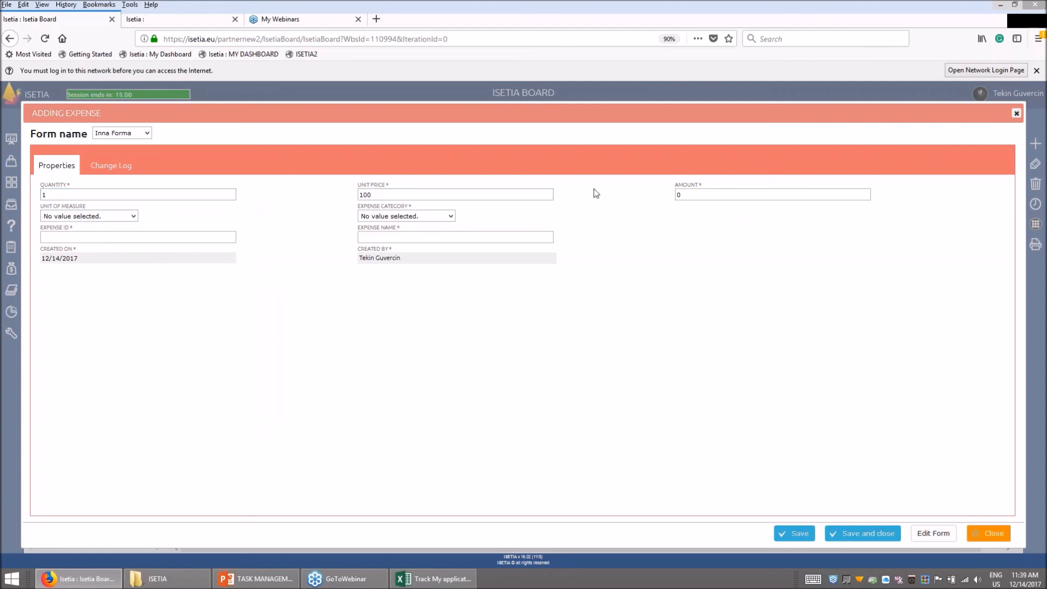
pyautogui.click(717, 192)
pyautogui.moveTo(718, 192); pyautogui.dragTo(654, 191)
pyautogui.click(124, 216)
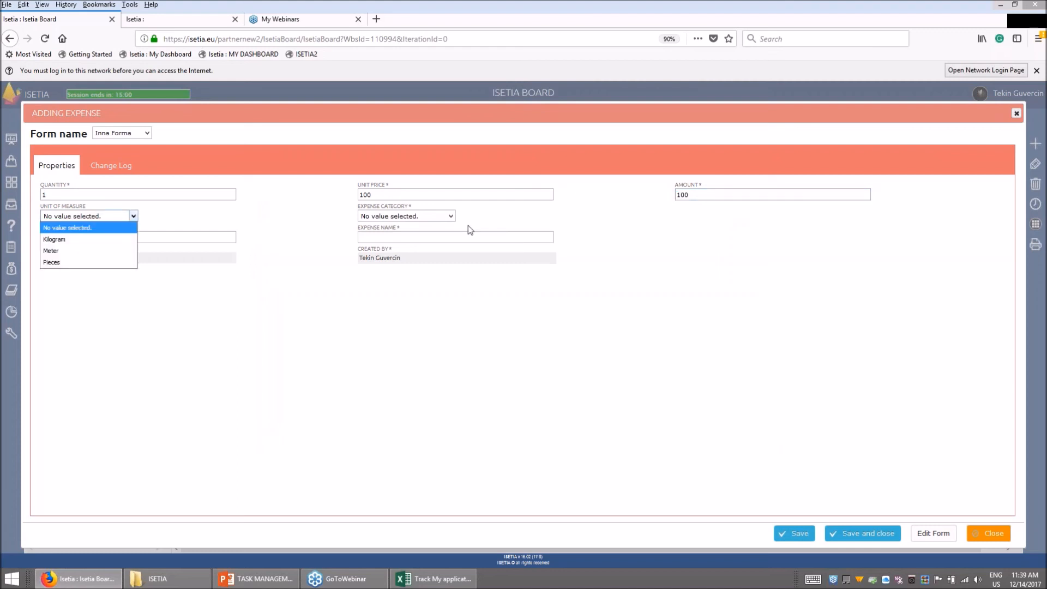
pyautogui.click(419, 216)
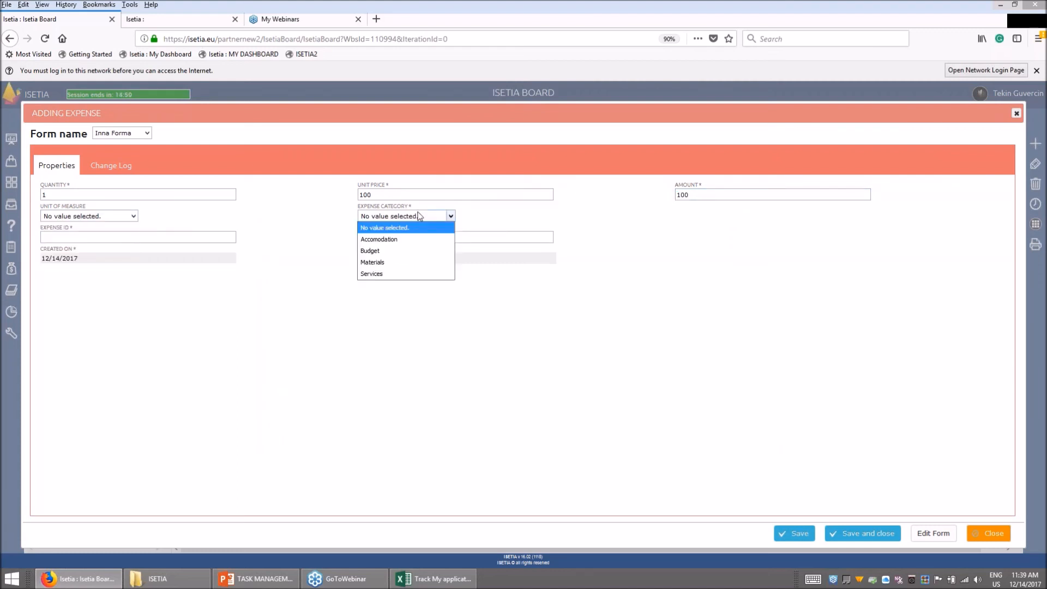
pyautogui.click(988, 533)
pyautogui.click(567, 347)
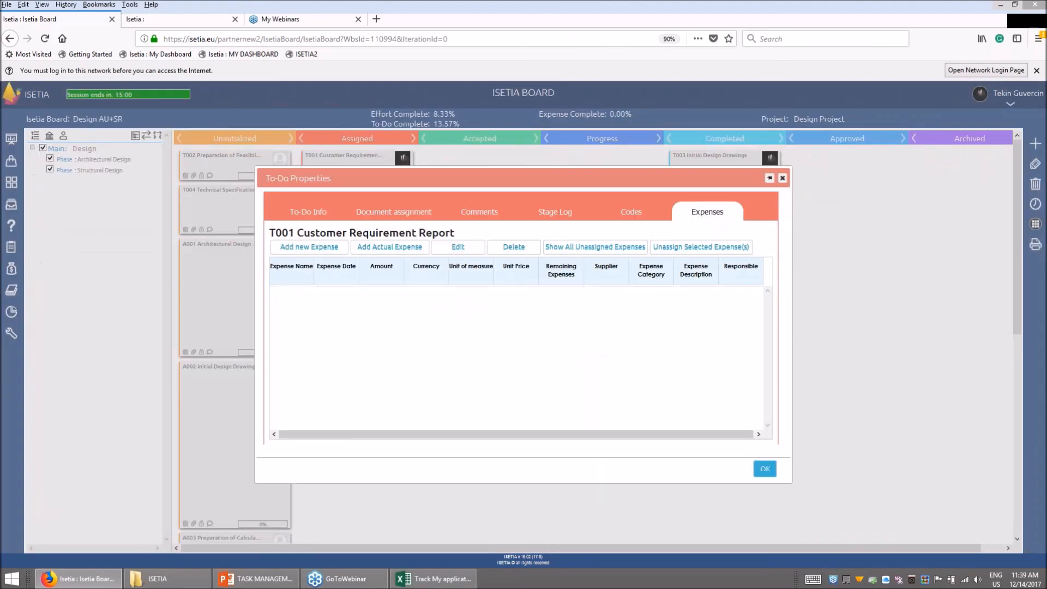
pyautogui.click(783, 179)
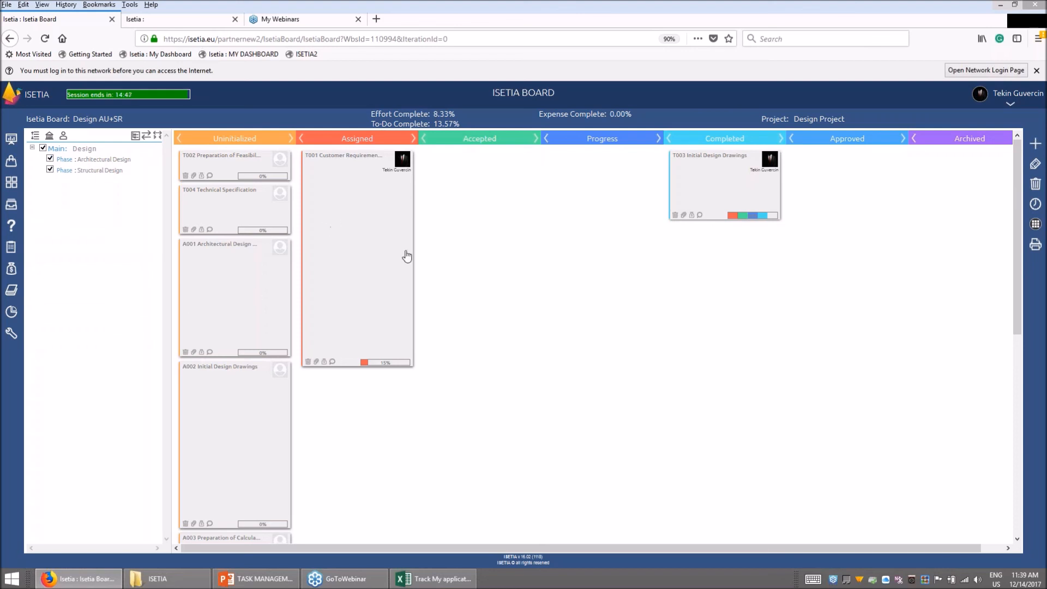
pyautogui.click(1042, 25)
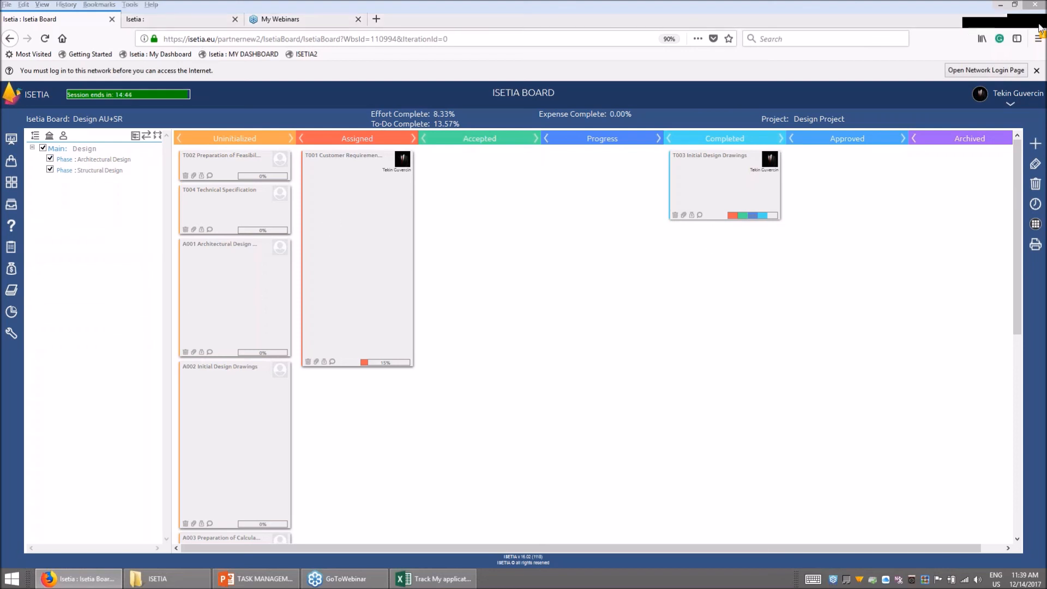
pyautogui.click(670, 393)
pyautogui.click(889, 22)
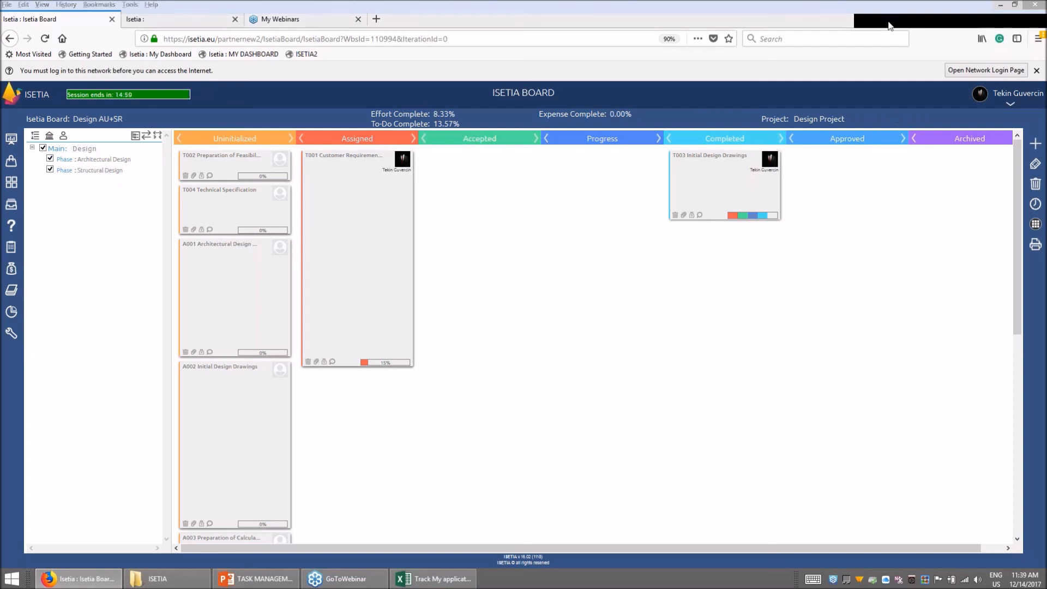
pyautogui.click(888, 24)
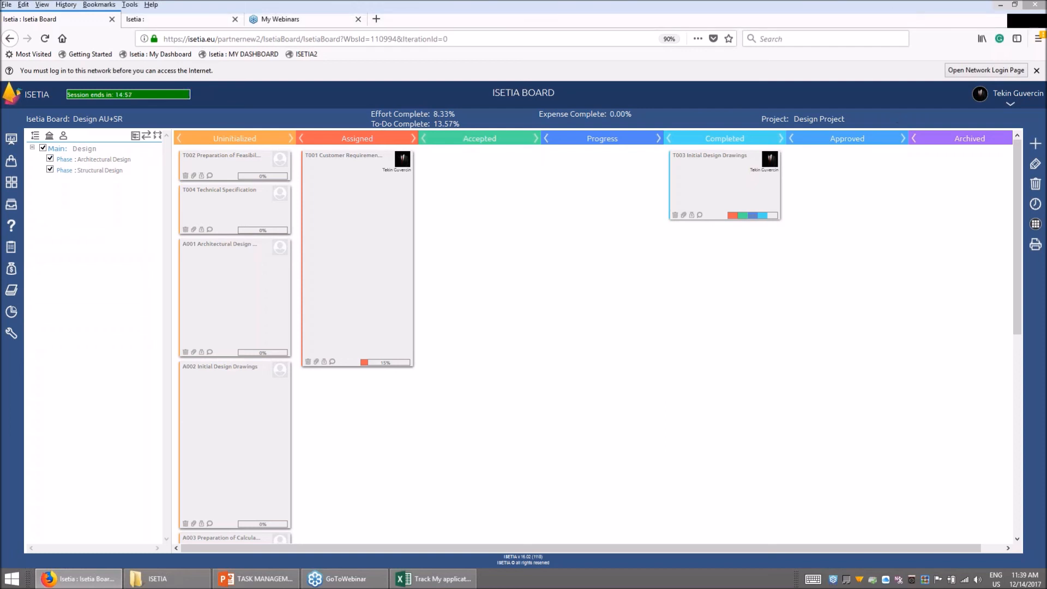
# Step: Switch to Excel to look at the design project tracking sheet, and return to the Isetia board in Firefox
pyautogui.click(445, 581)
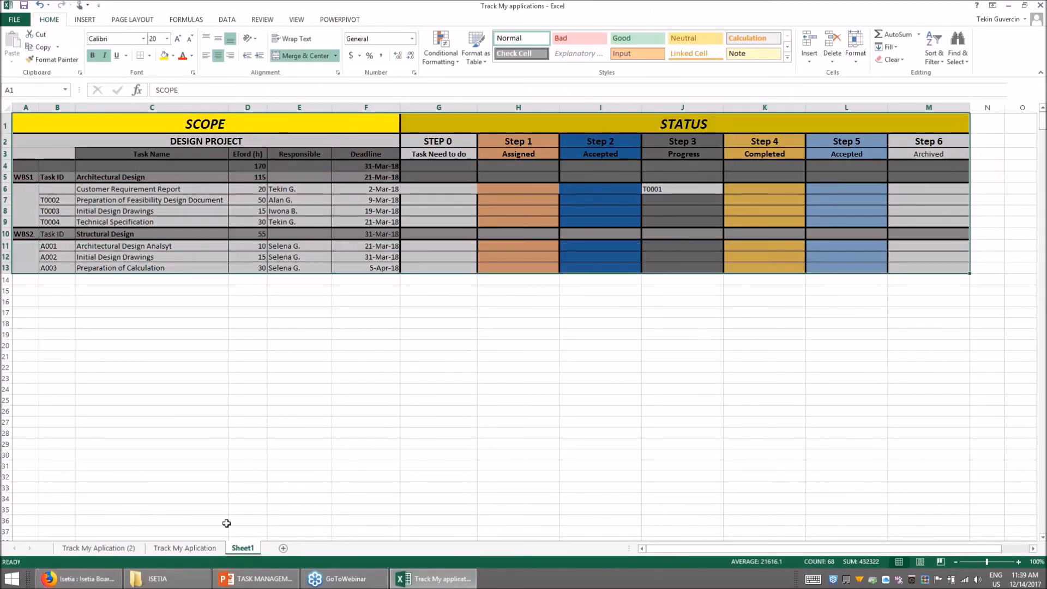
pyautogui.click(74, 584)
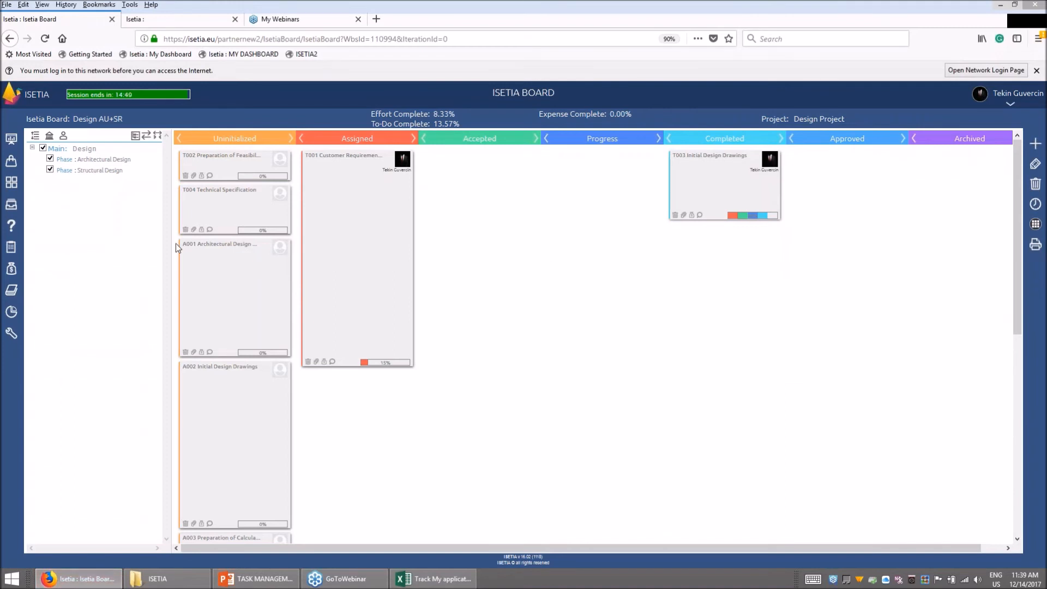
# Step: Open the portfolio, program and project overview, expand SG Portfolio, and show the list of projects
pyautogui.click(12, 161)
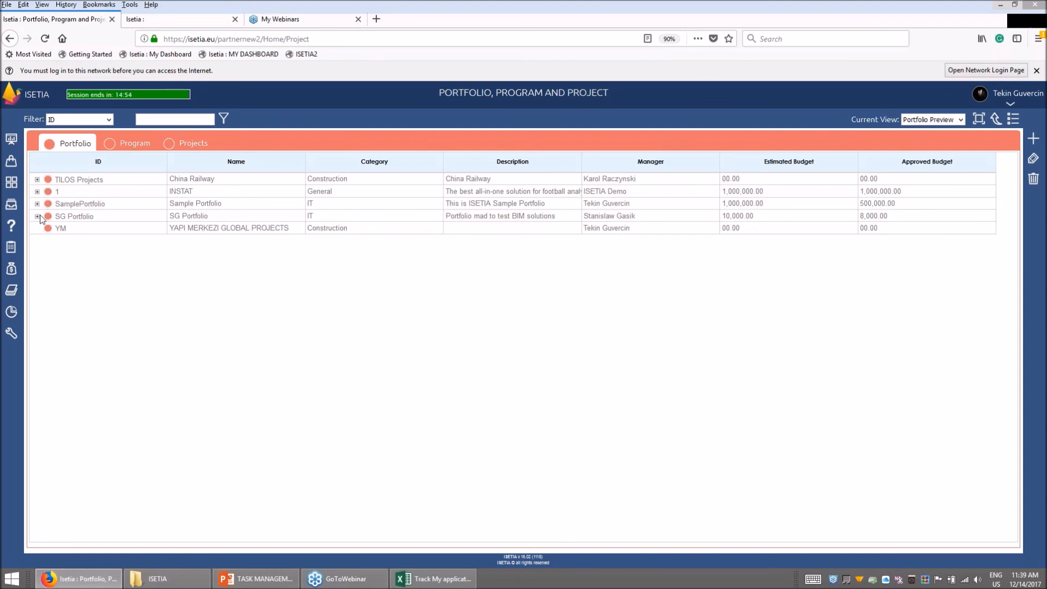
pyautogui.click(37, 216)
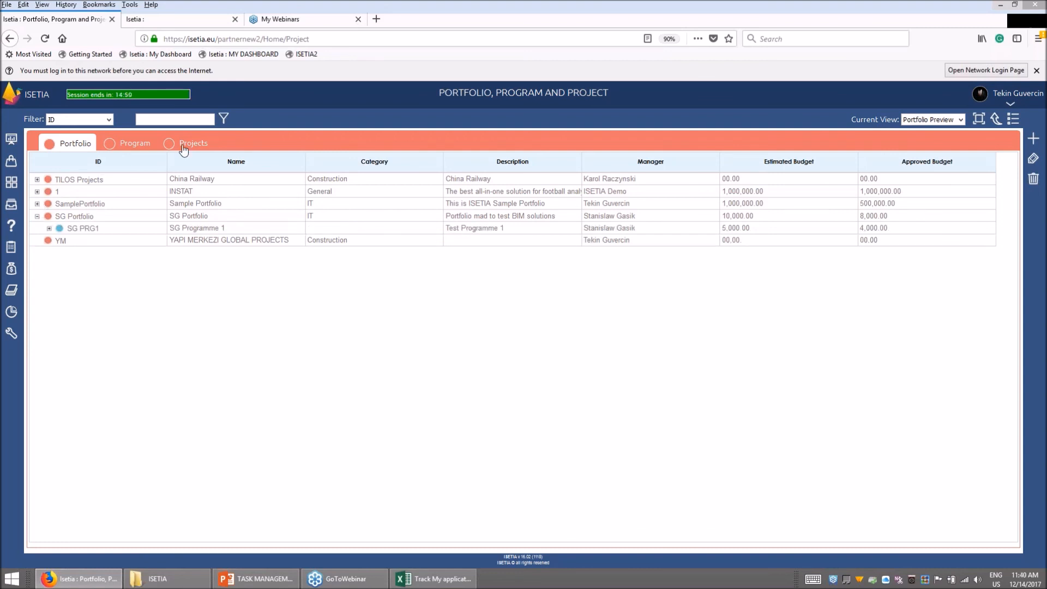
pyautogui.click(184, 148)
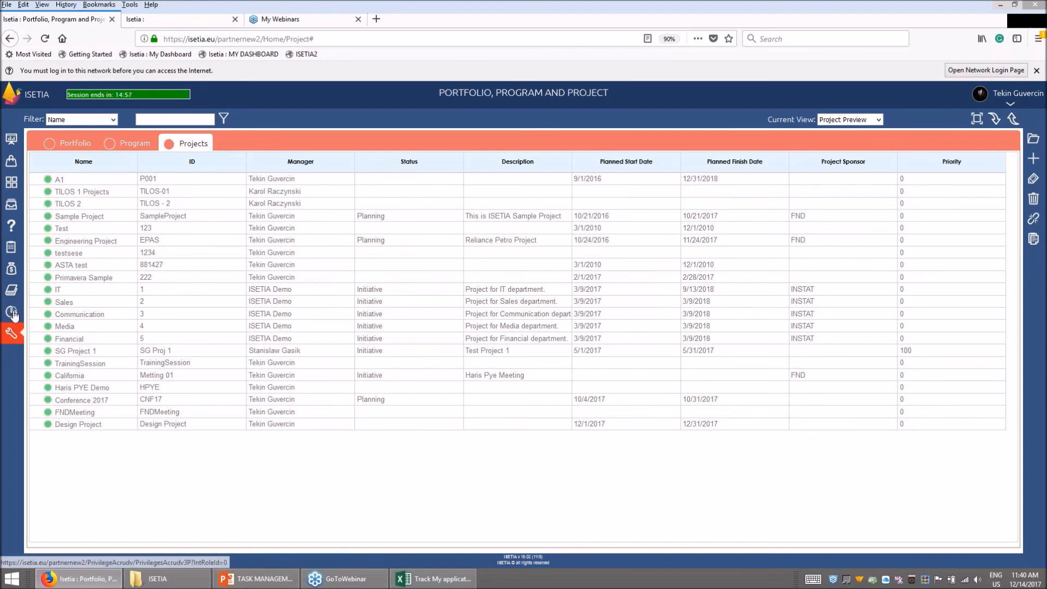
# Step: Open My Dashboard, view the available project filter choices, and highlight T003 Initial Design Drawings among the Design Project to-dos
pyautogui.click(12, 141)
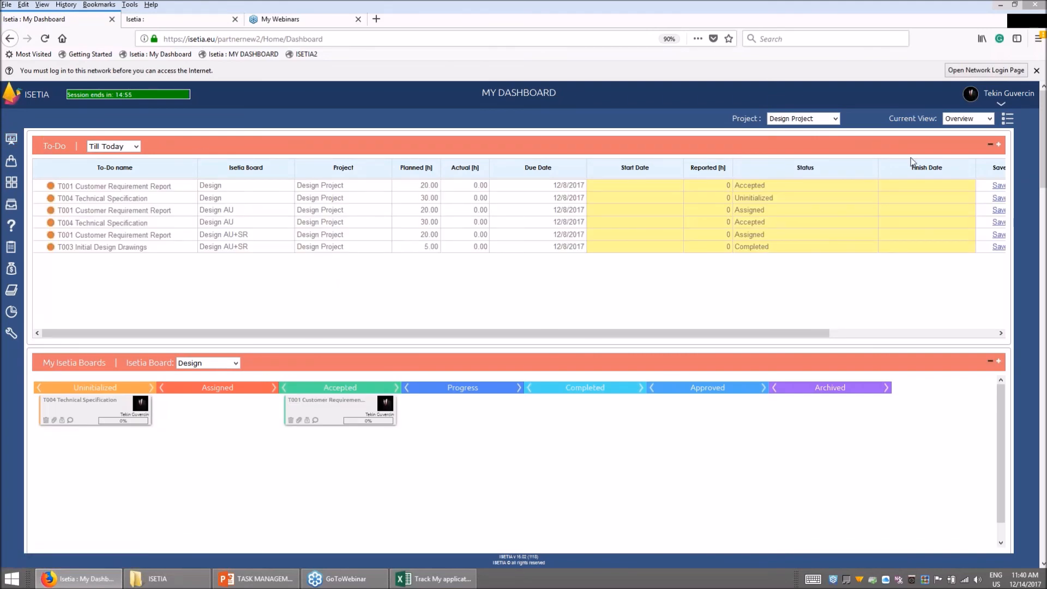
pyautogui.click(831, 119)
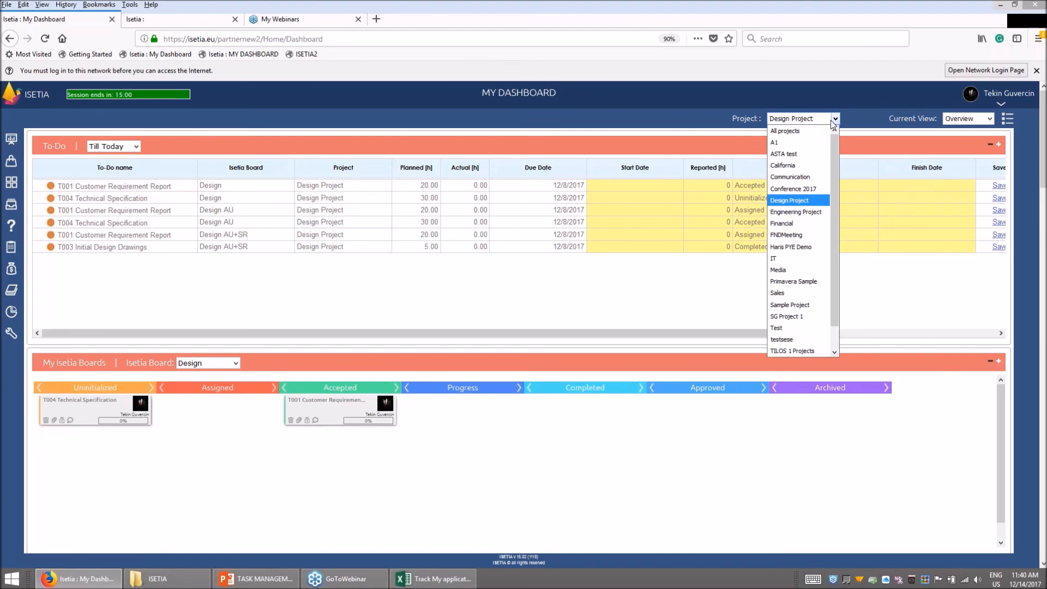
pyautogui.click(726, 266)
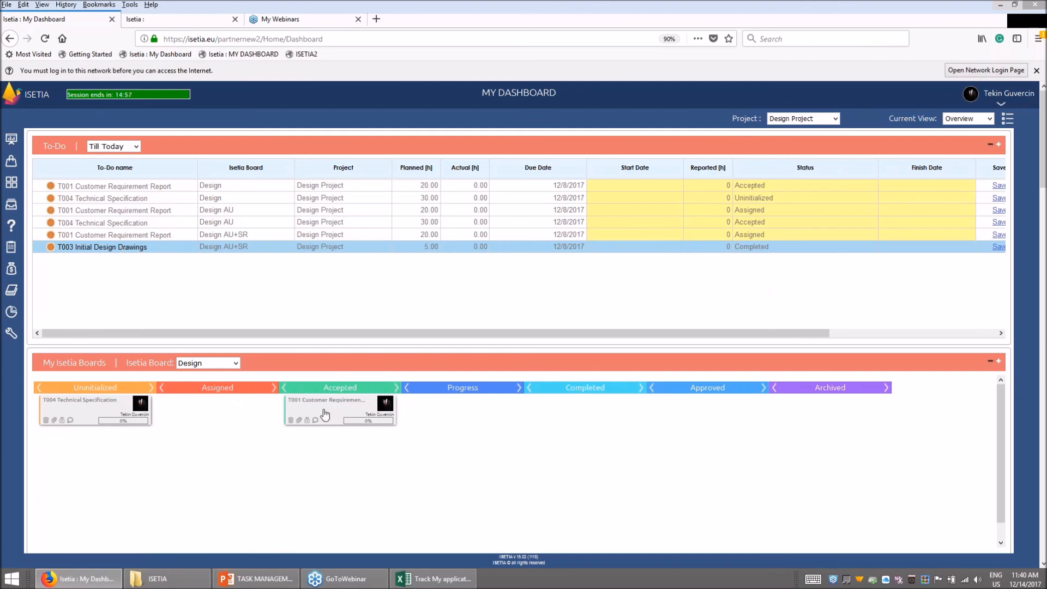
pyautogui.click(1039, 25)
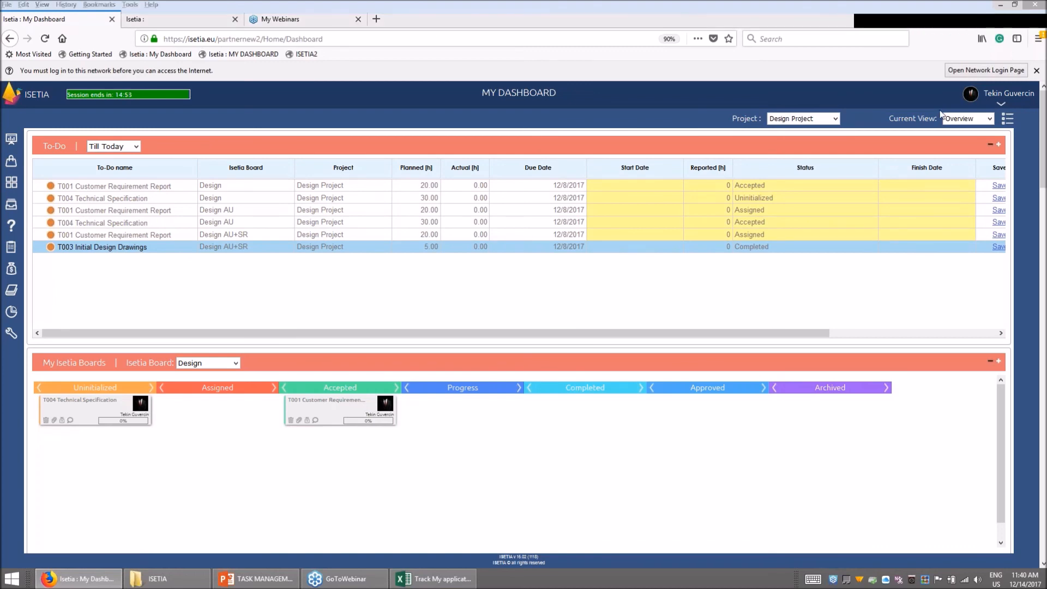